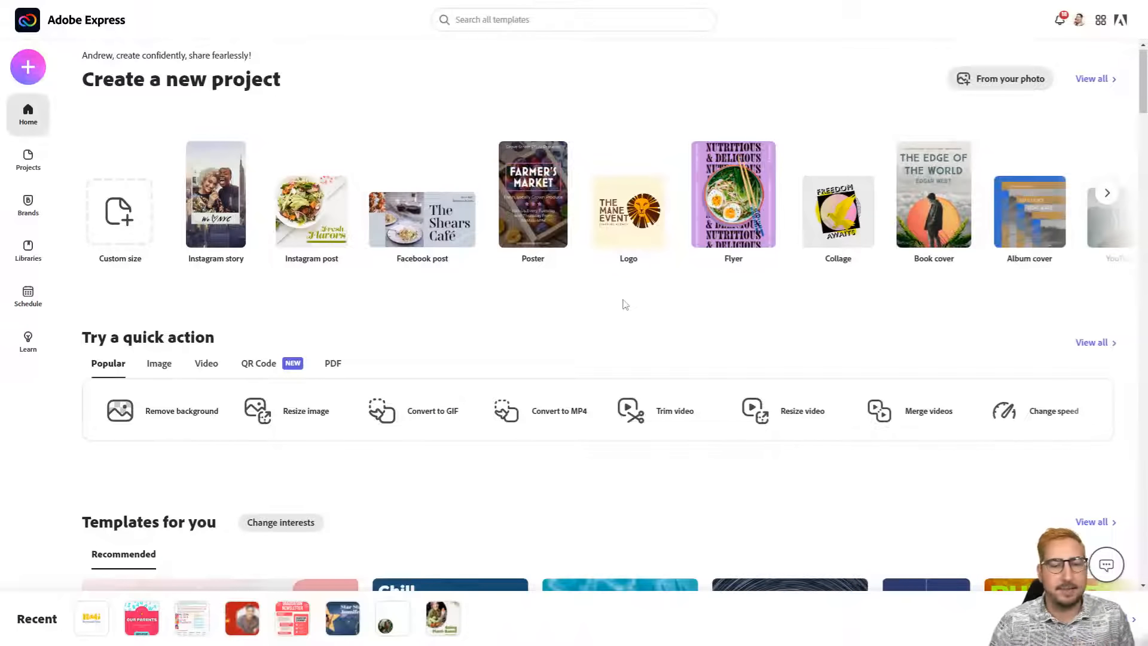
# - Remove the background from the photo AdobeStock_271408068.jpeg with the quick action, and close the result without downloading it
pyautogui.scroll(-1, 622, 303)
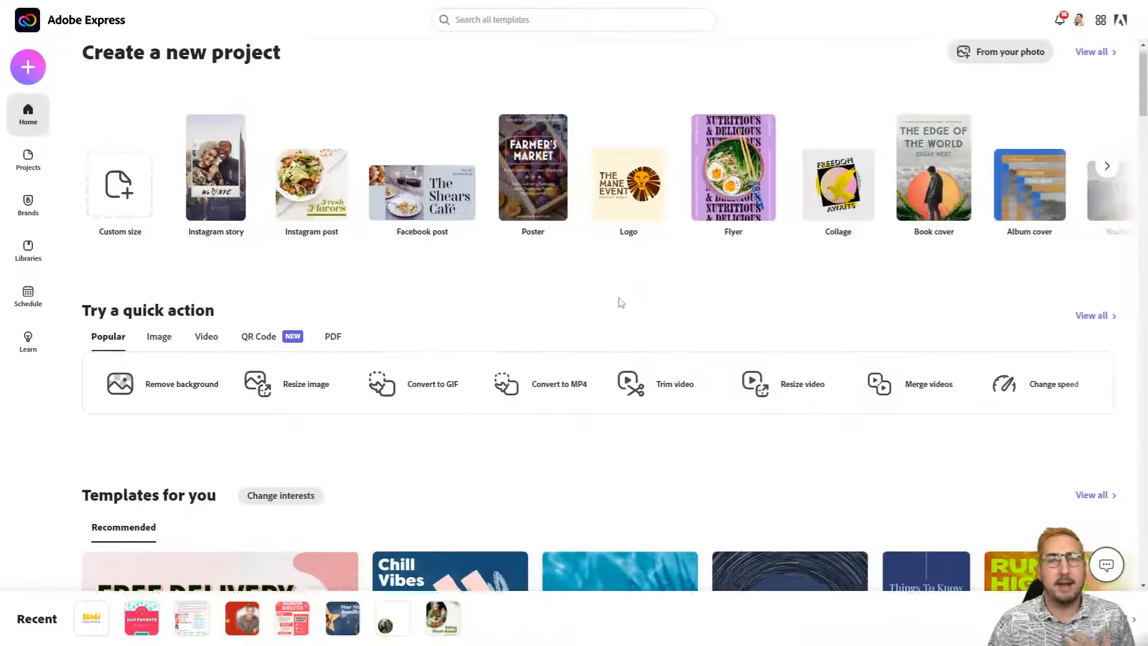
pyautogui.scroll(1, 621, 302)
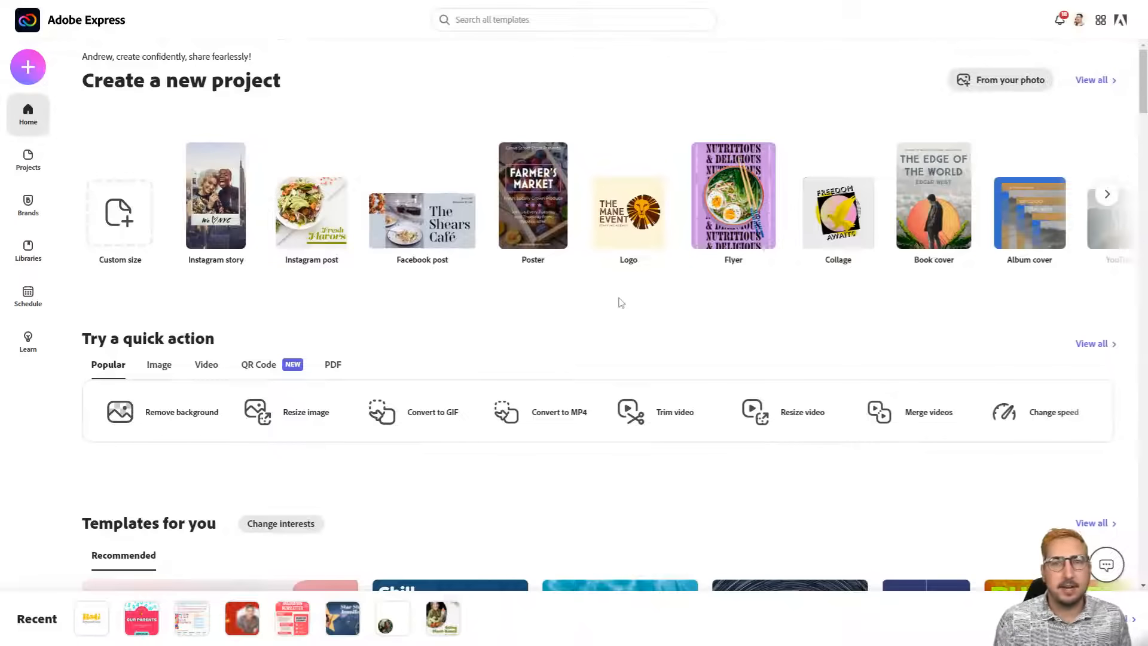
pyautogui.scroll(-4, 620, 303)
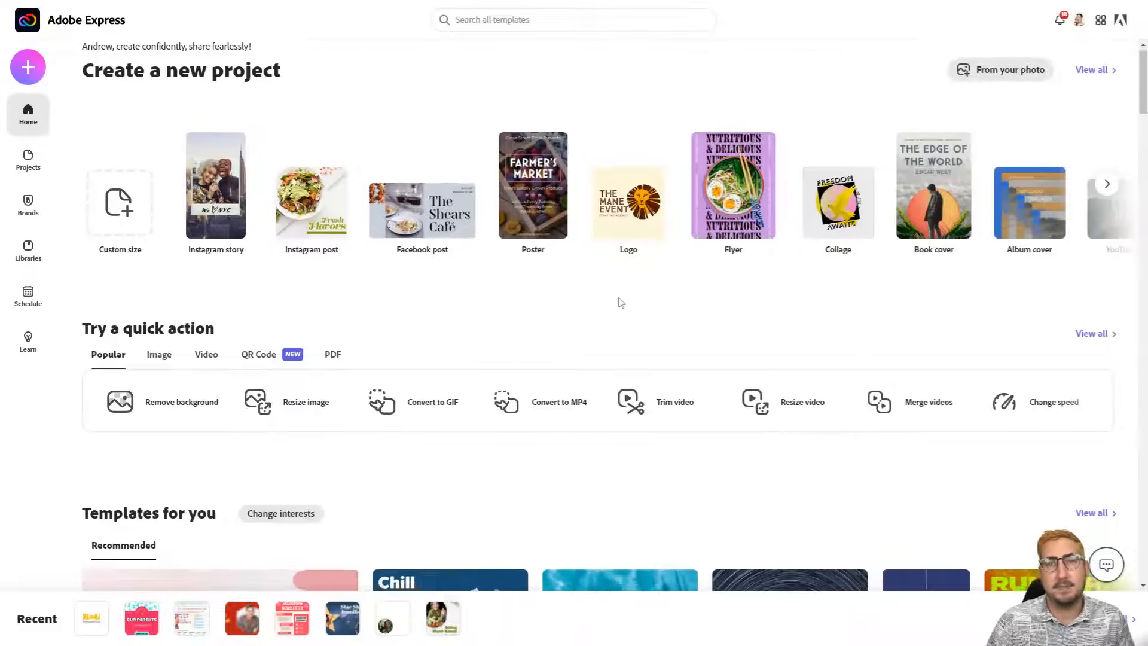
pyautogui.scroll(-2, 622, 303)
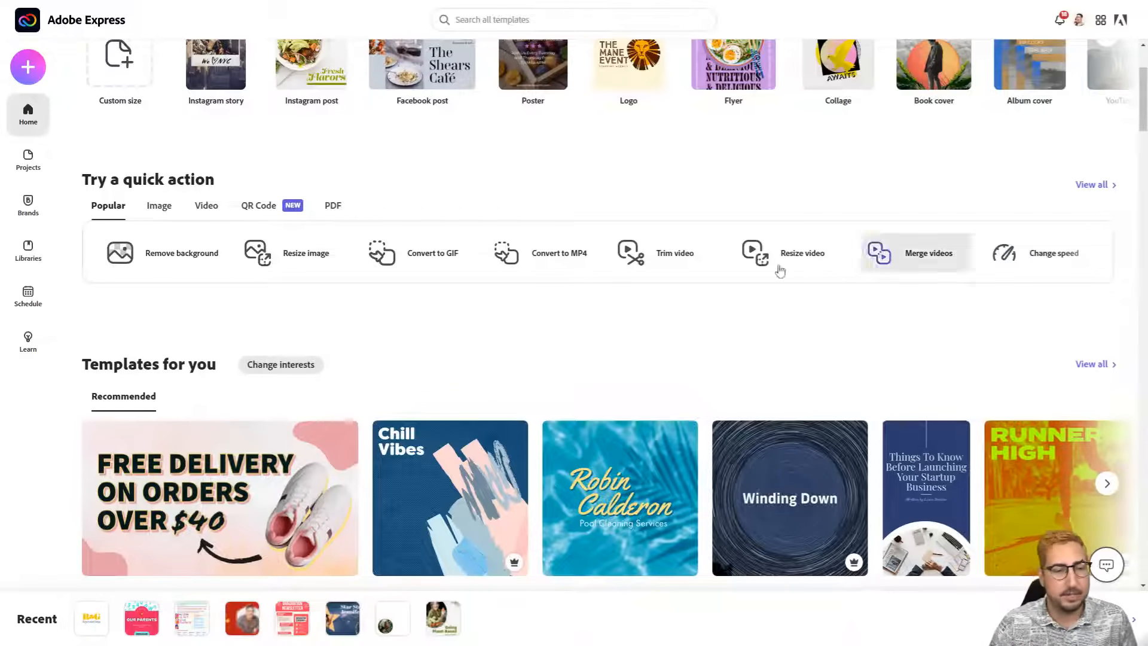
pyautogui.click(166, 257)
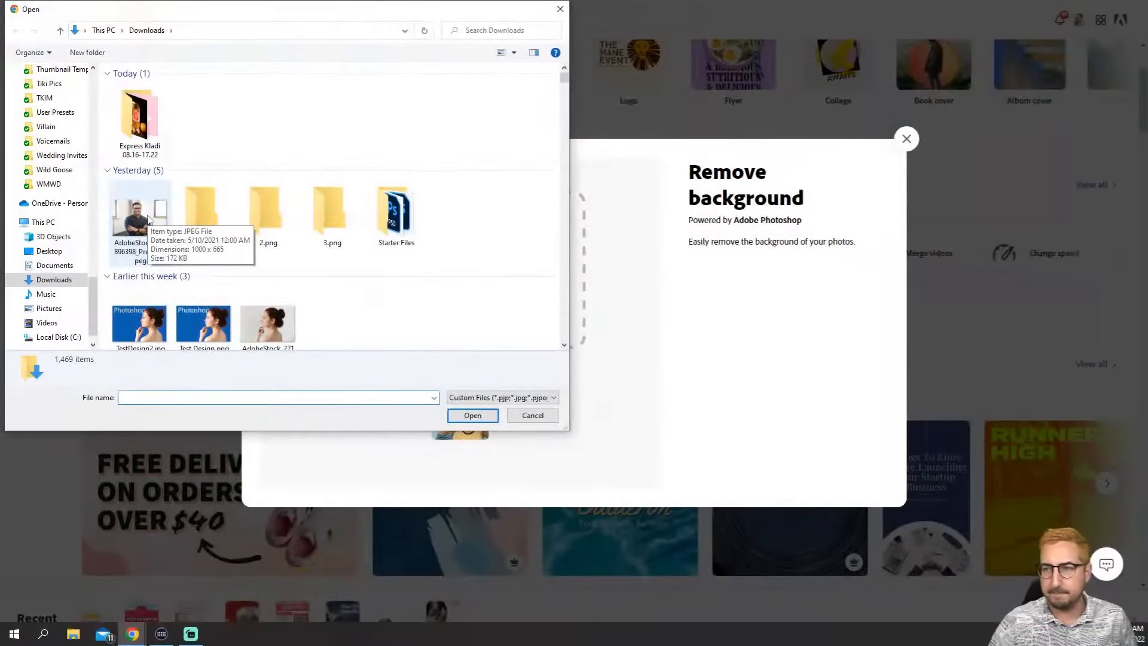
pyautogui.click(282, 317)
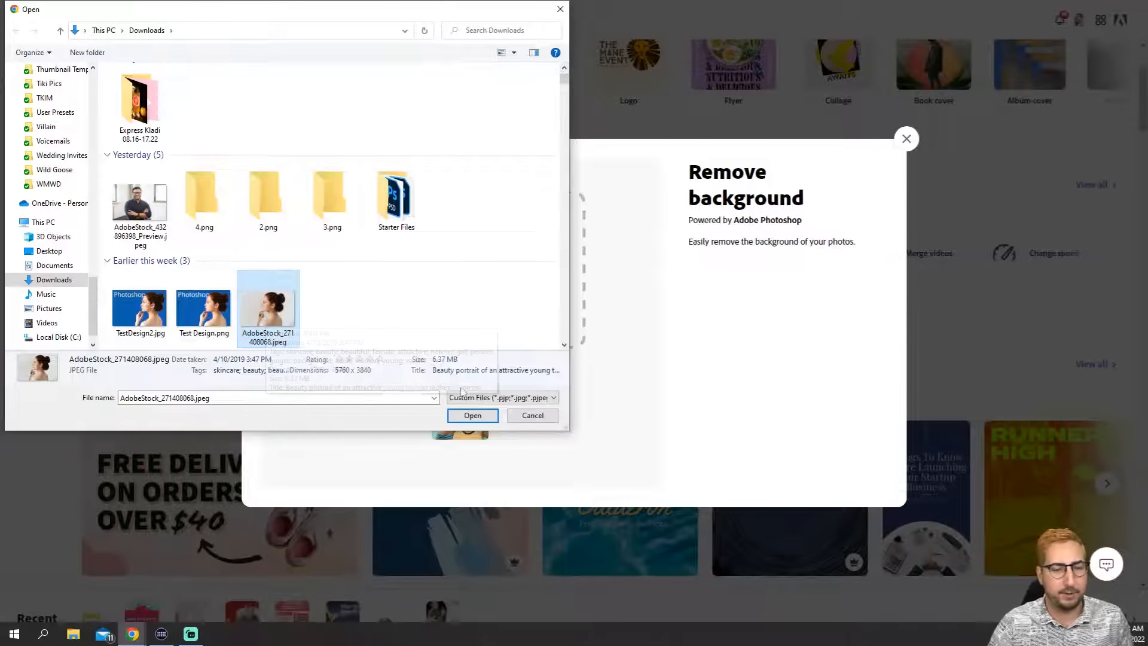
pyautogui.click(474, 416)
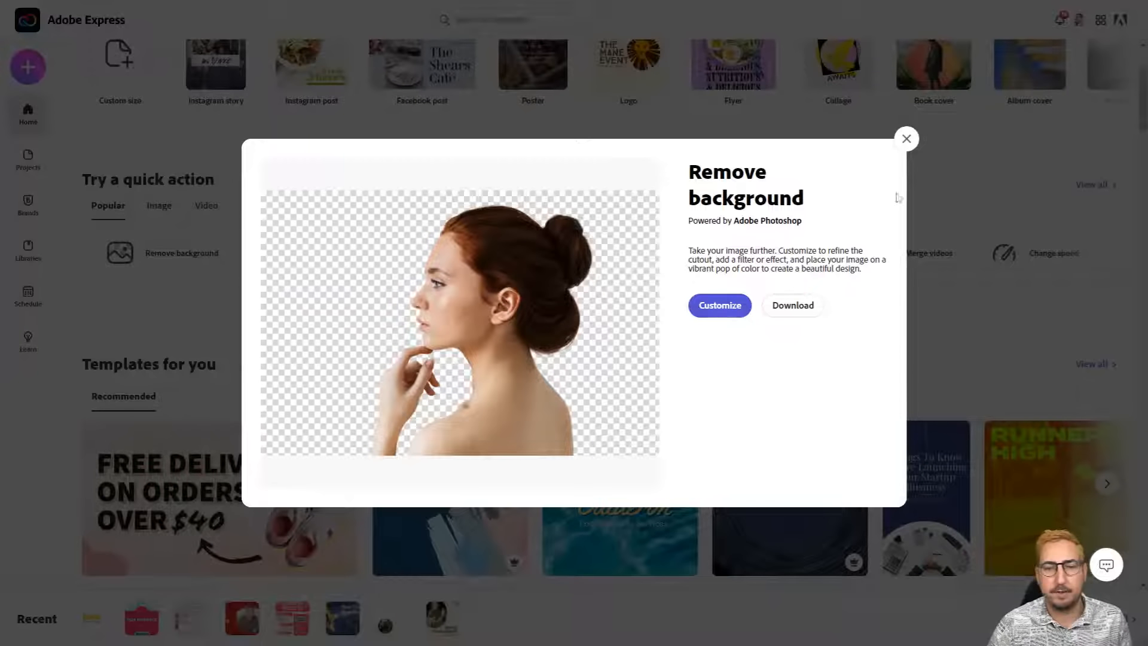
pyautogui.click(907, 140)
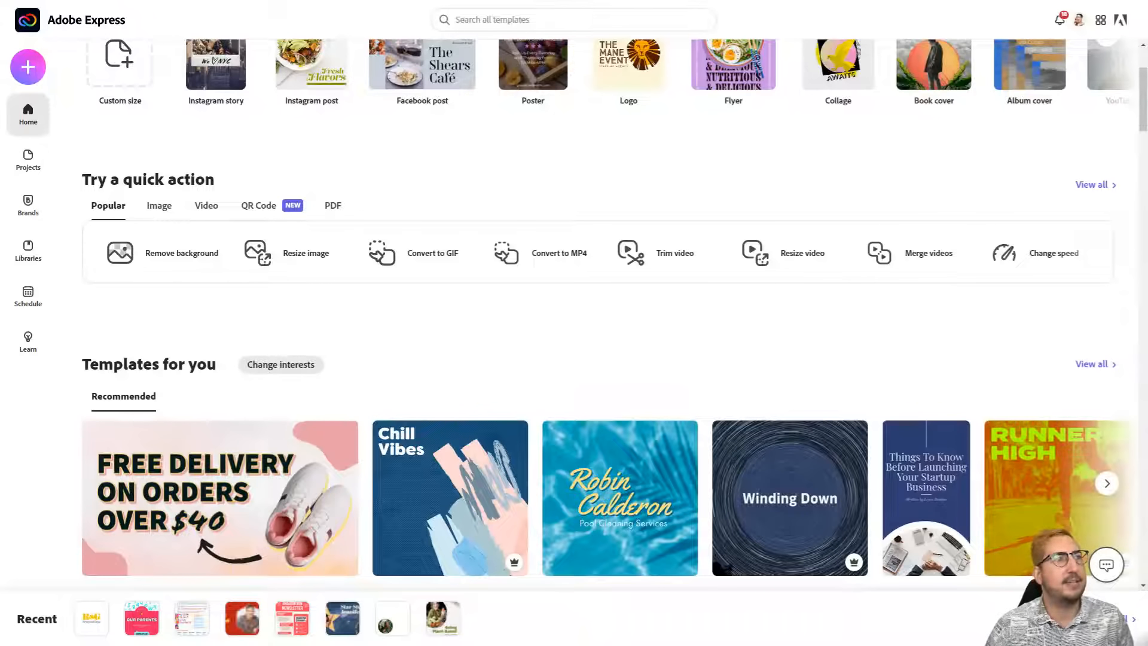
# - Create a new blank card project
pyautogui.scroll(3, 323, 234)
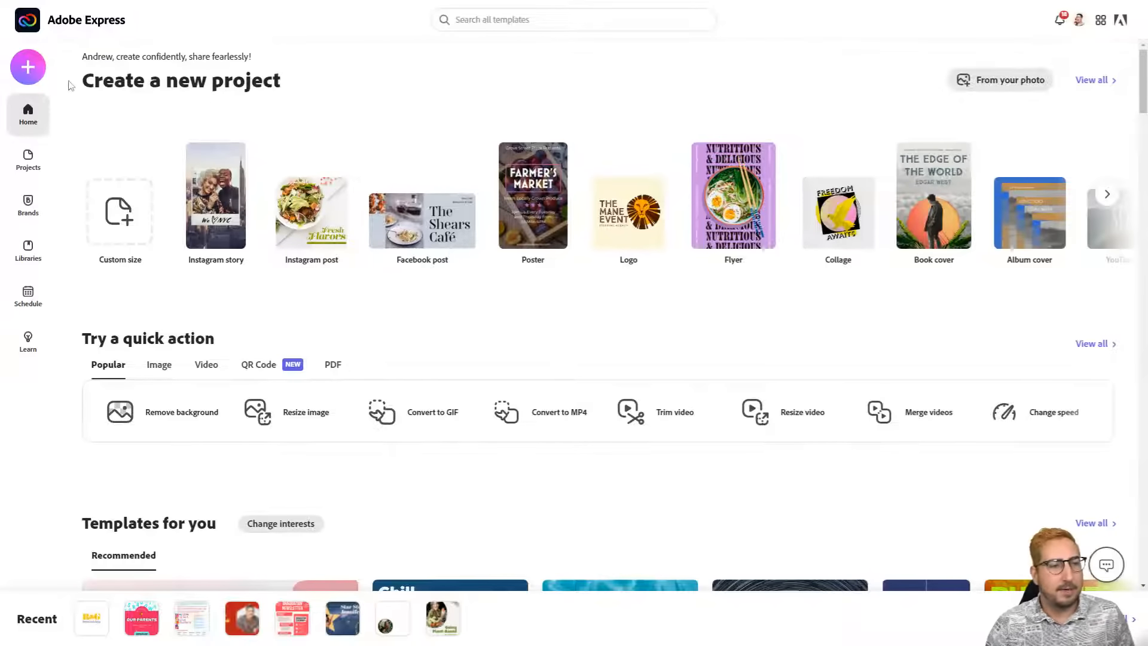
pyautogui.click(28, 66)
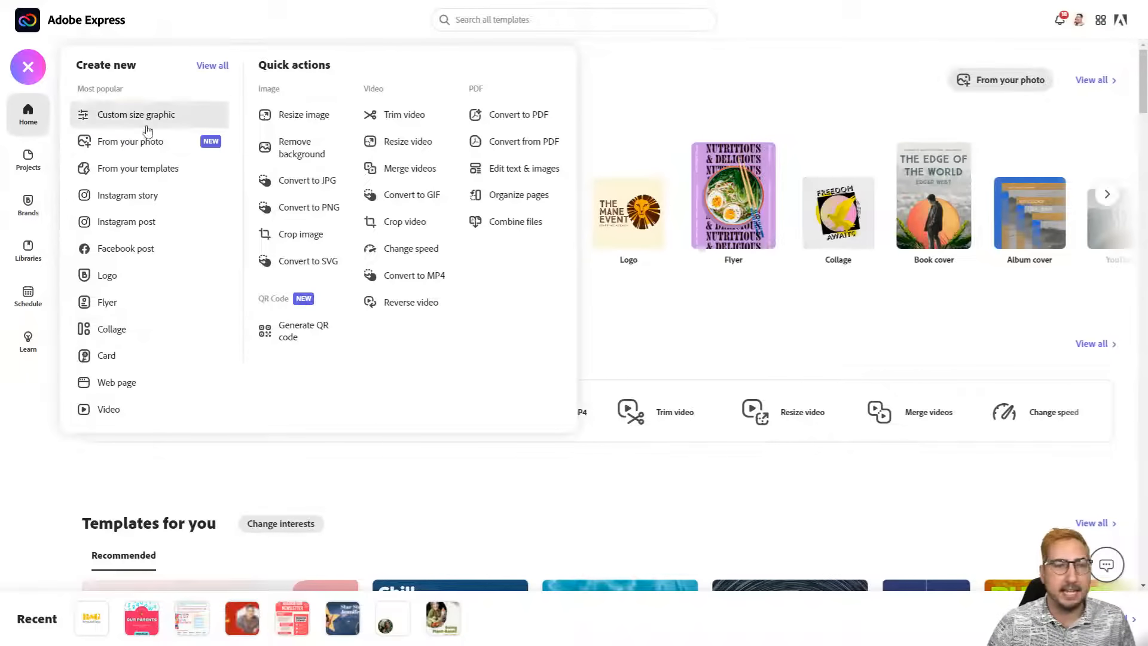
pyautogui.click(130, 363)
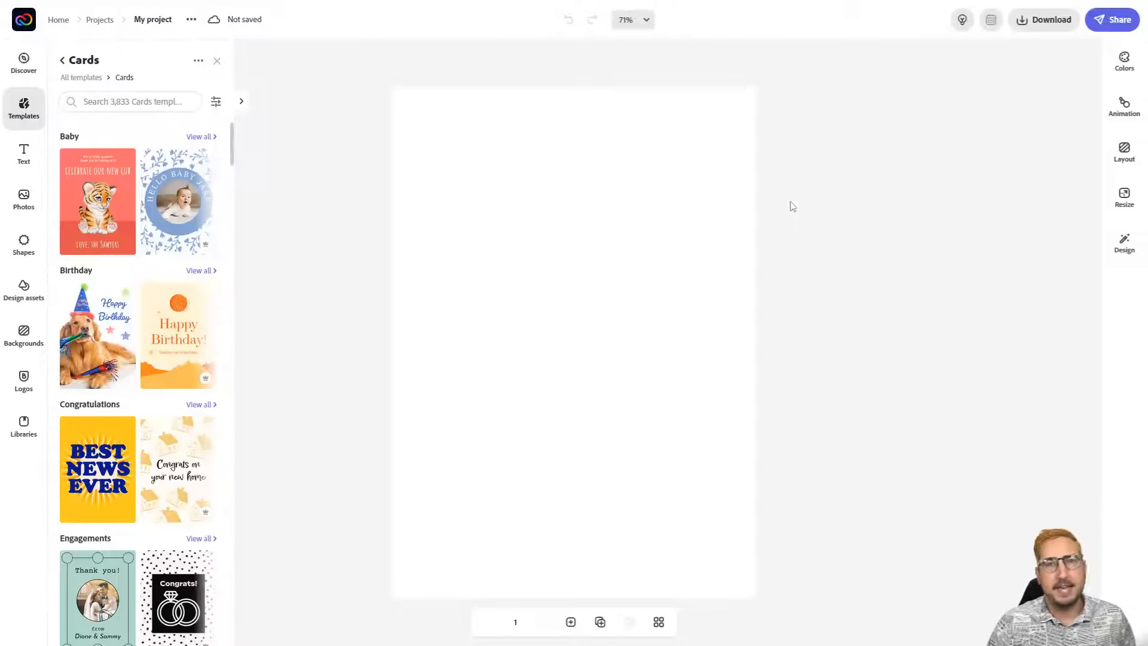
# - Resize the blank card to a custom size of 7 in wide by 5 in high
pyautogui.click(1123, 204)
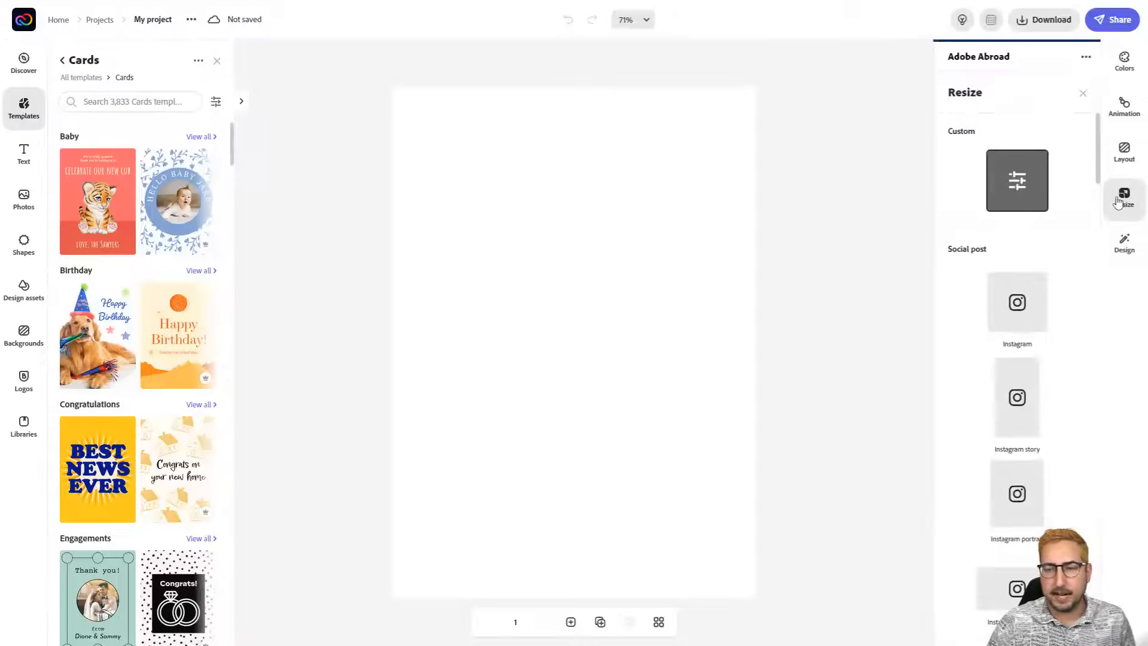
pyautogui.click(1010, 188)
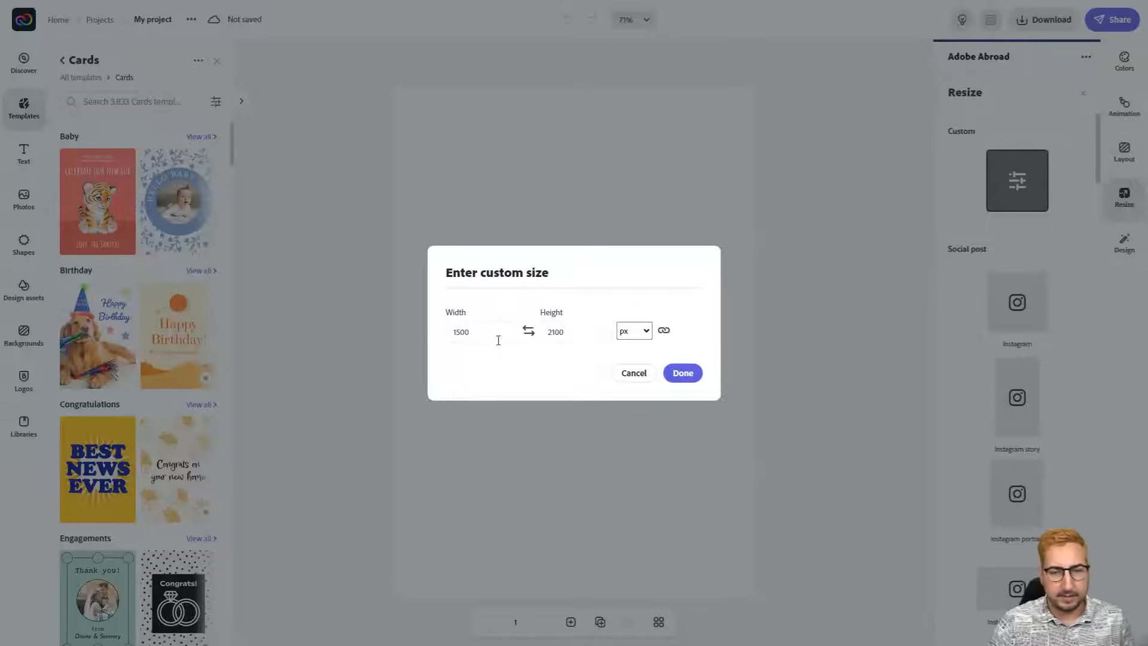
pyautogui.click(621, 334)
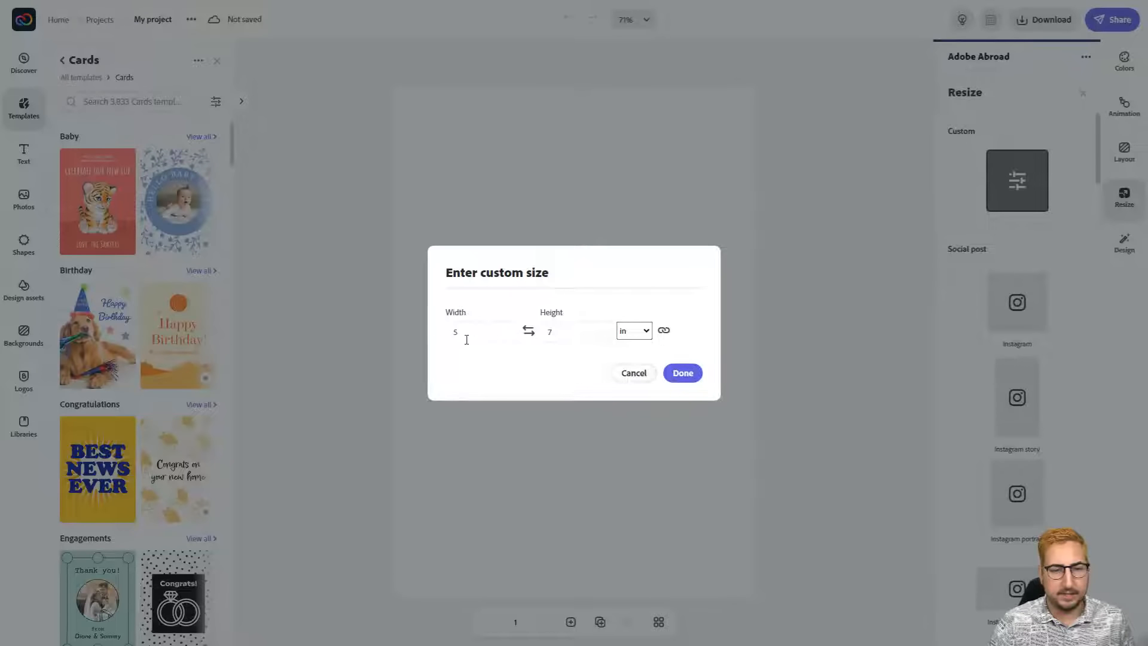
pyautogui.moveTo(466, 339); pyautogui.dragTo(449, 333)
pyautogui.write('7')
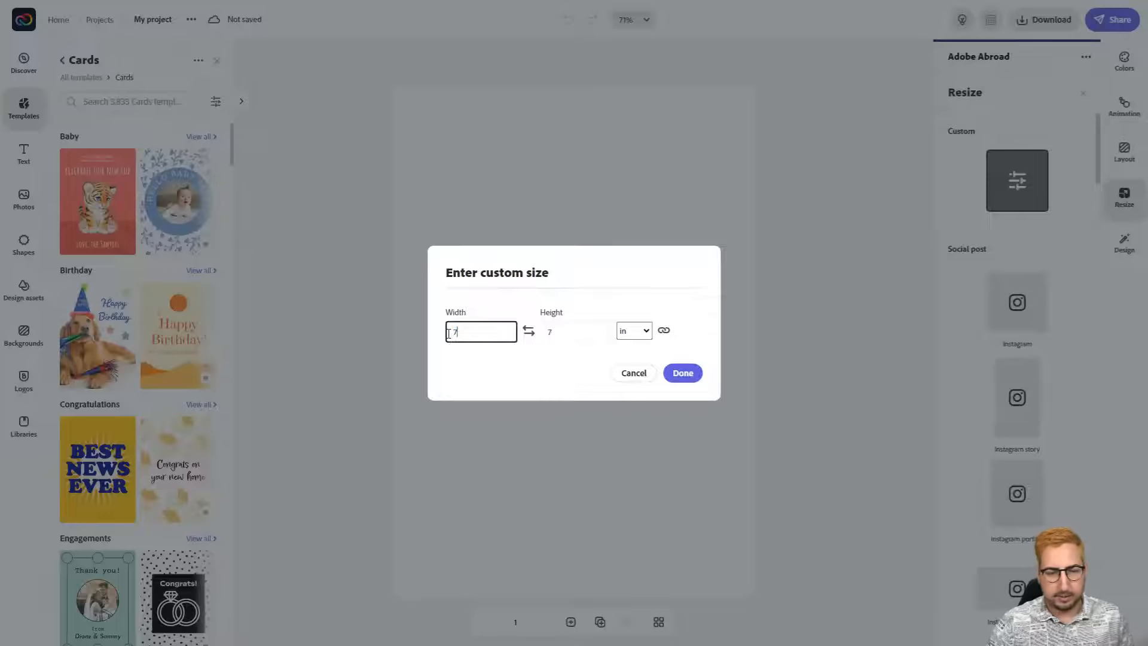
pyautogui.moveTo(570, 328); pyautogui.dragTo(526, 339)
pyautogui.write('5')
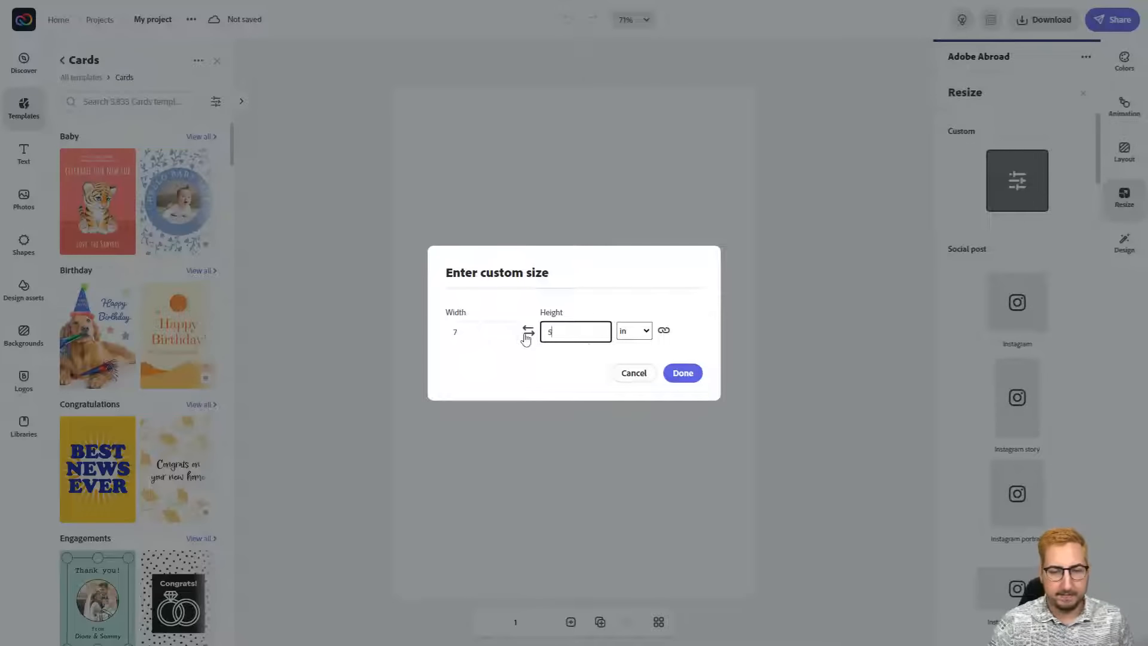
pyautogui.click(682, 373)
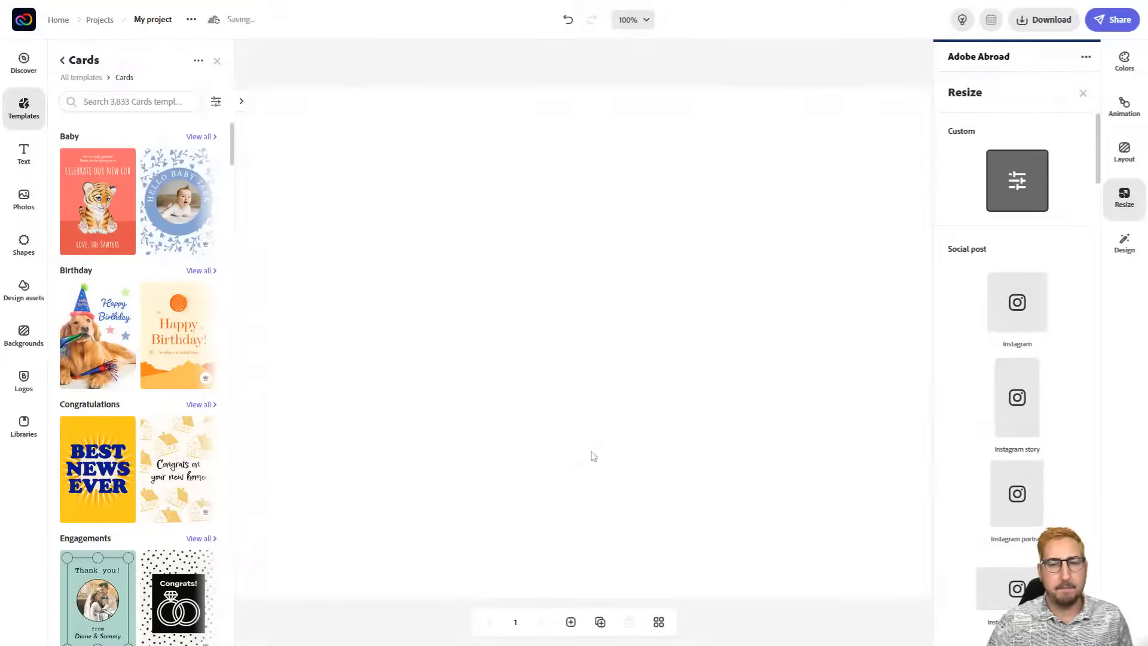
pyautogui.click(674, 336)
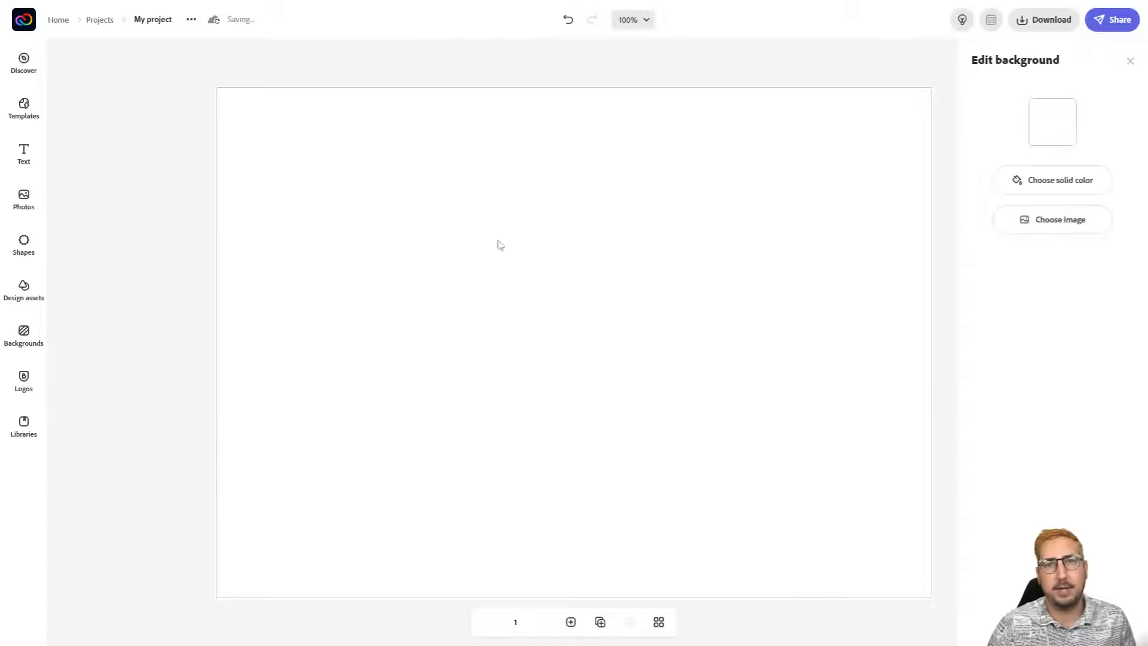
pyautogui.click(142, 202)
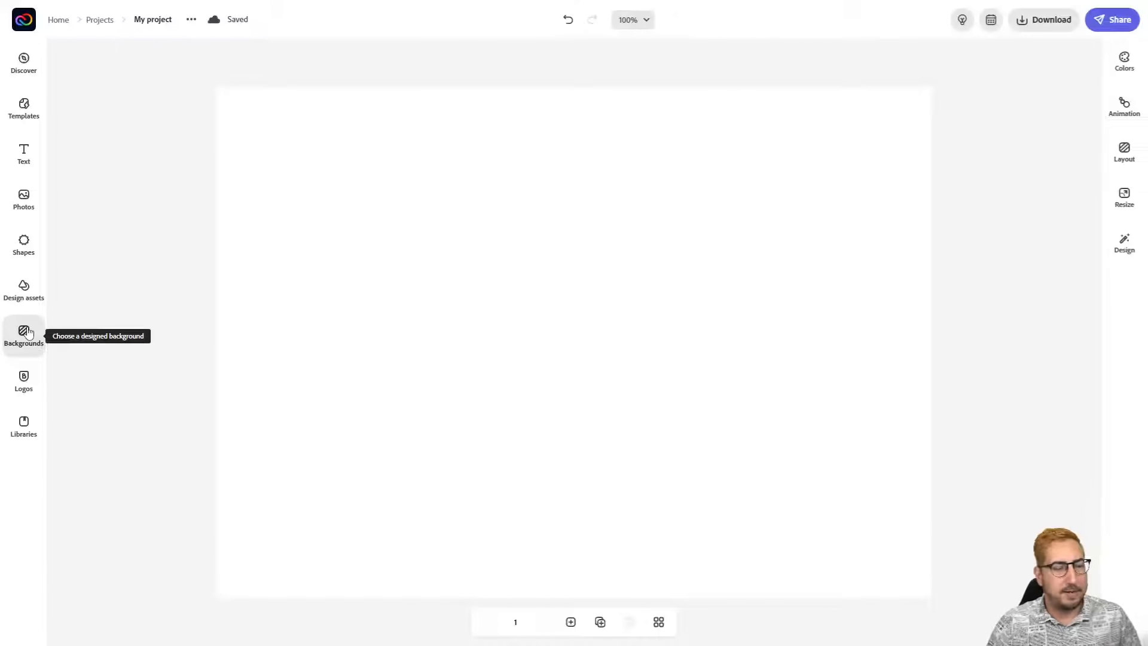
# - Look through the designed background categories, including the full collection of trending backgrounds
pyautogui.click(28, 333)
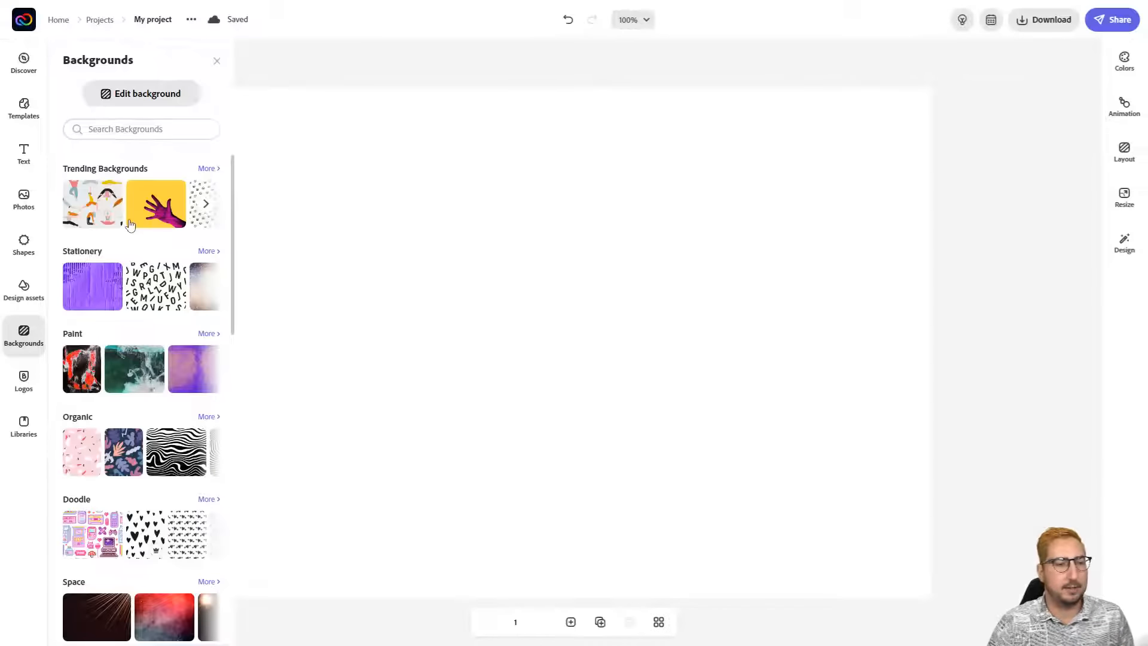
pyautogui.scroll(-2, 129, 224)
pyautogui.scroll(-5, 130, 225)
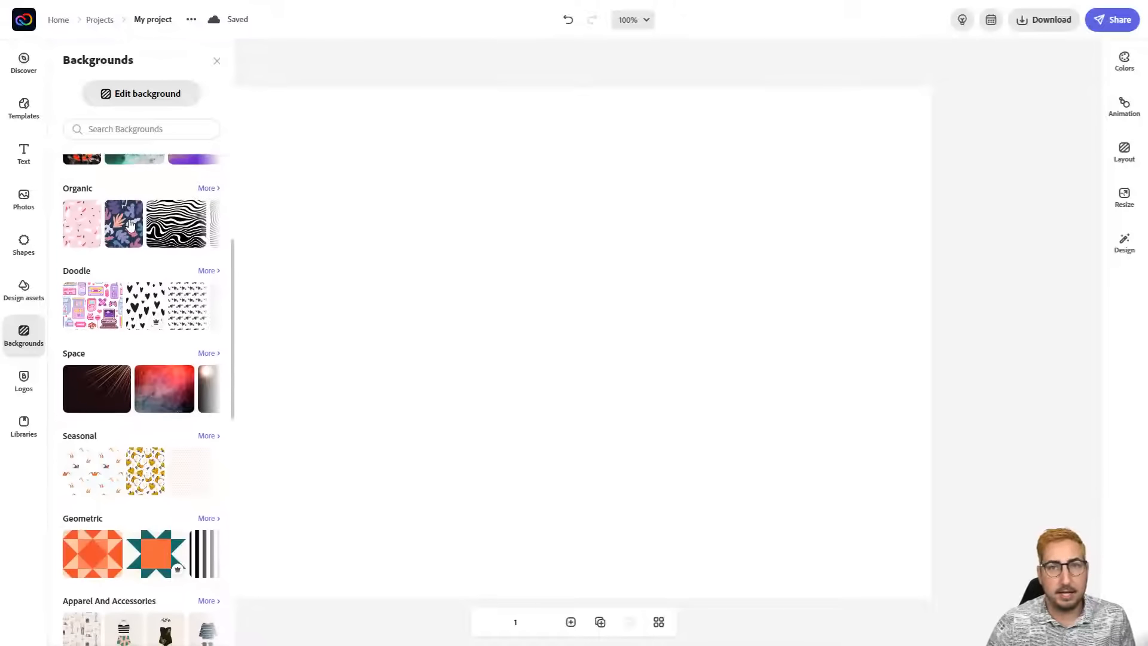
pyautogui.scroll(4, 130, 225)
pyautogui.scroll(3, 130, 225)
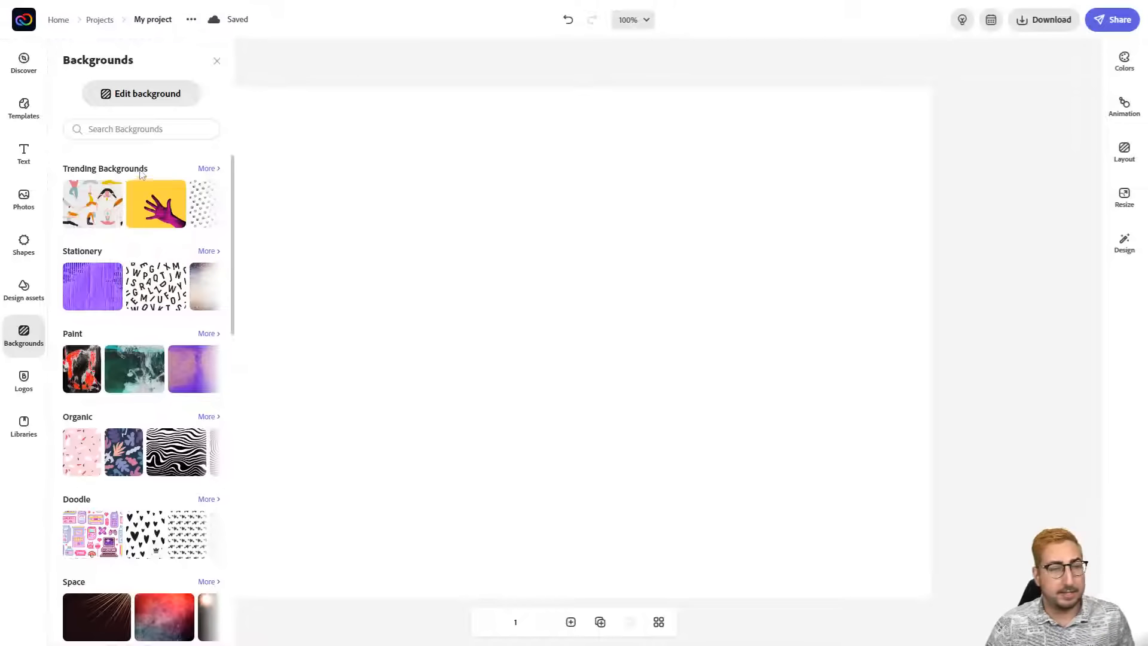
pyautogui.click(201, 168)
pyautogui.scroll(-3, 142, 215)
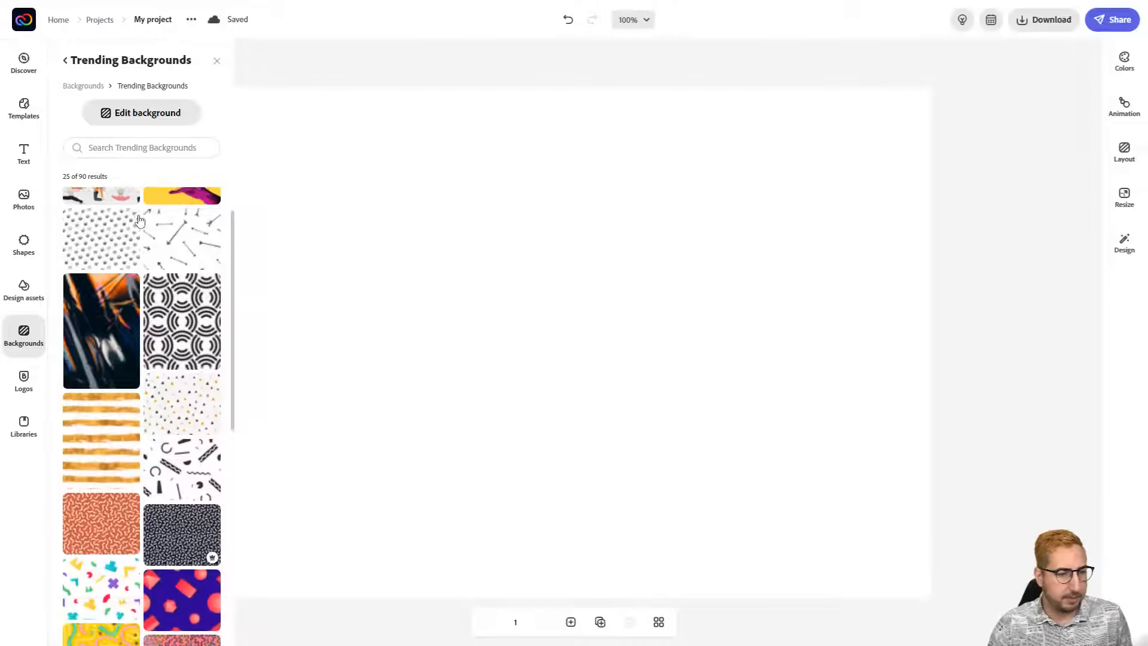
pyautogui.scroll(-6, 139, 220)
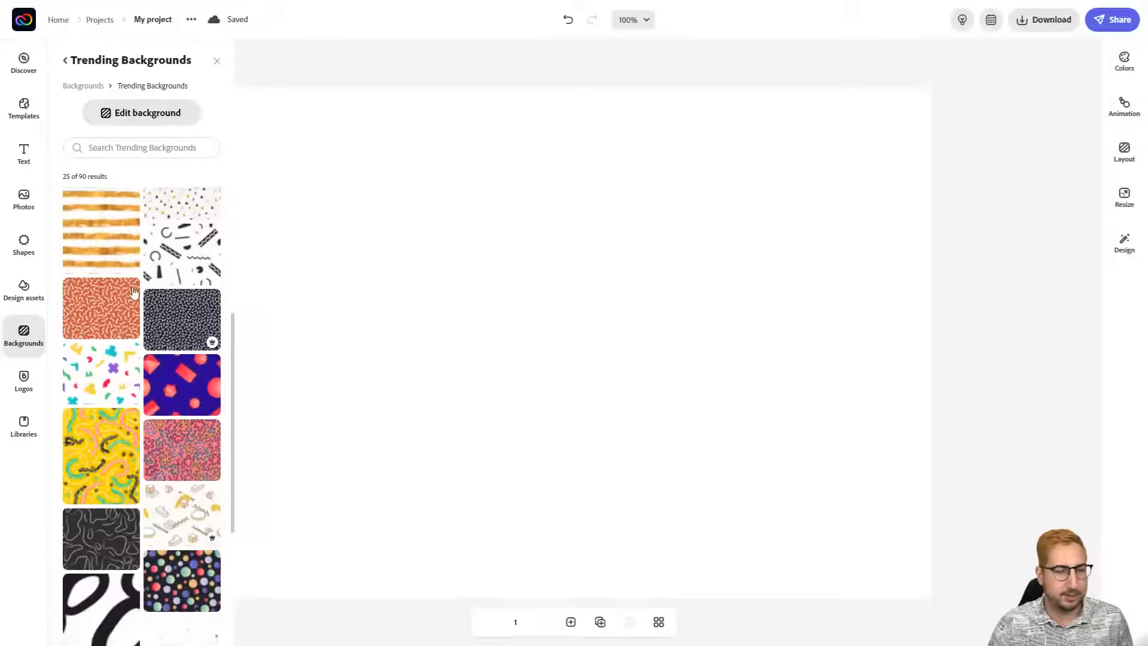
pyautogui.scroll(-2, 134, 293)
pyautogui.scroll(7, 132, 358)
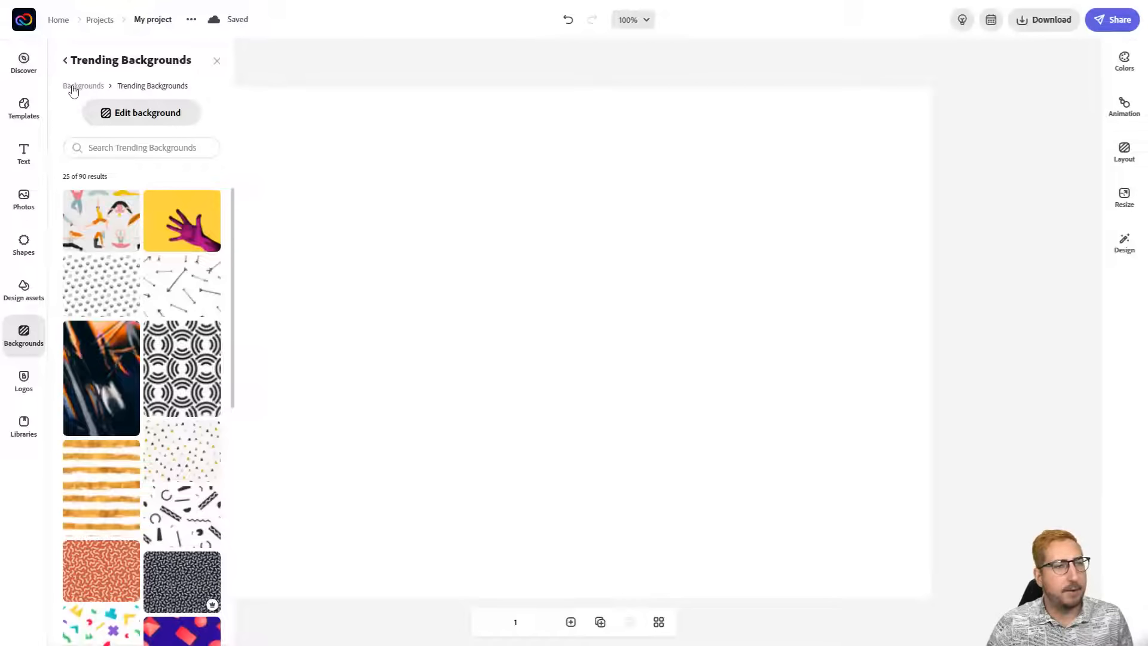
pyautogui.click(72, 88)
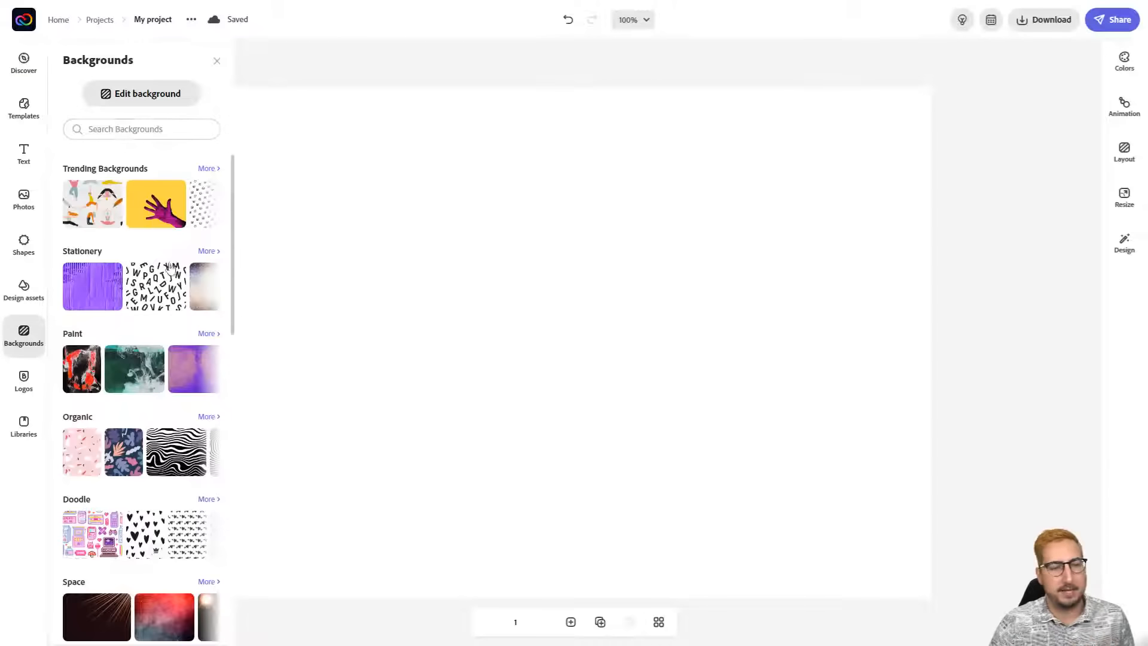
pyautogui.scroll(-1, 170, 272)
pyautogui.scroll(-4, 171, 272)
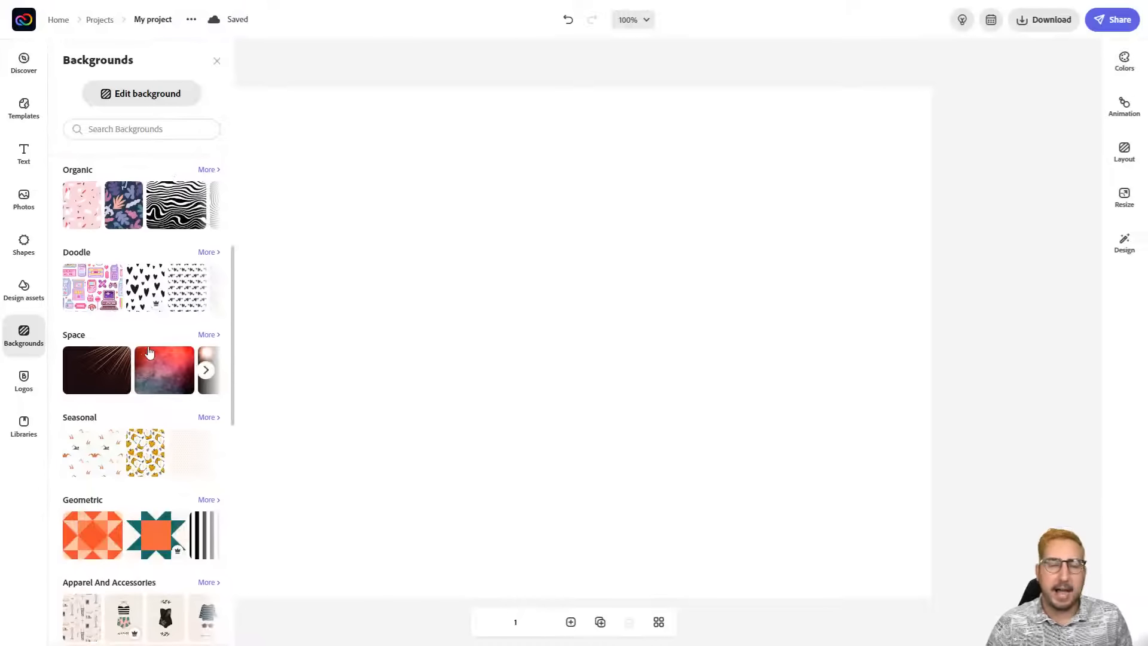
pyautogui.scroll(4, 149, 353)
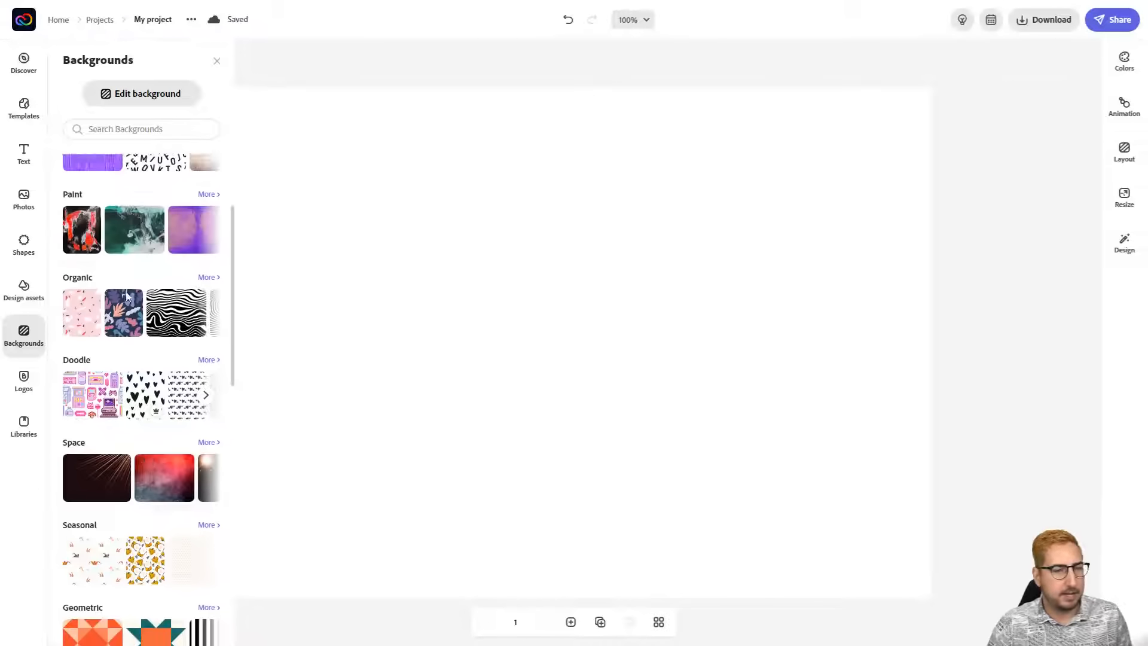
# - Search the backgrounds for "travel" and add the green town illustration with houses and trees as a freely movable image
pyautogui.click(117, 128)
pyautogui.write('travel')
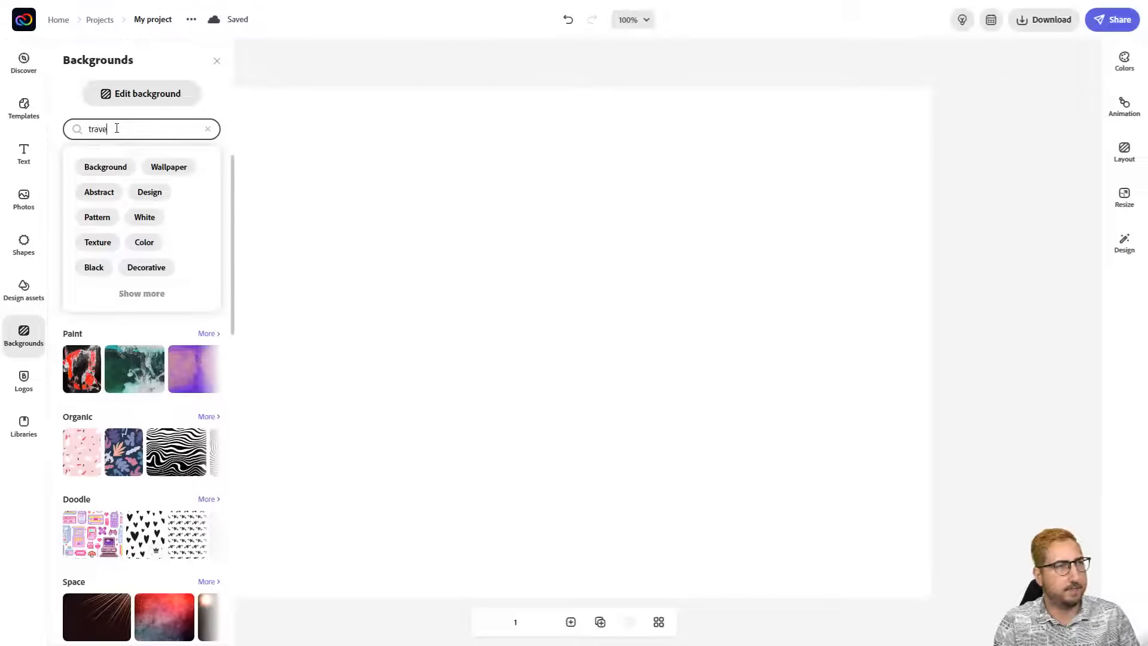
pyautogui.press('Return')
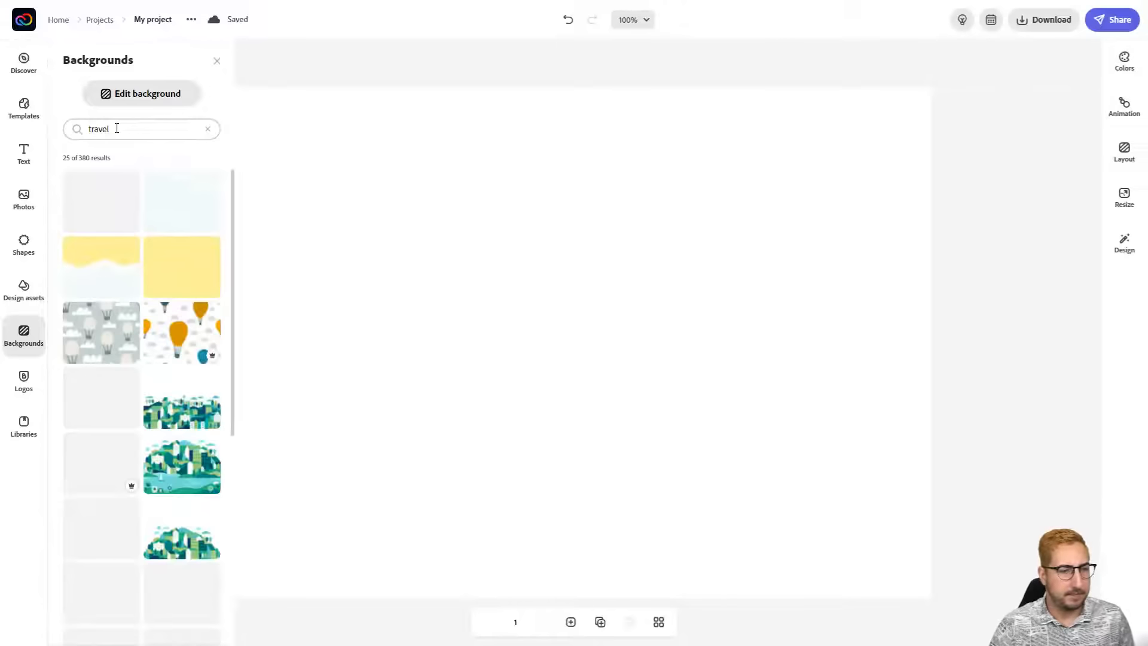
pyautogui.scroll(-1, 175, 396)
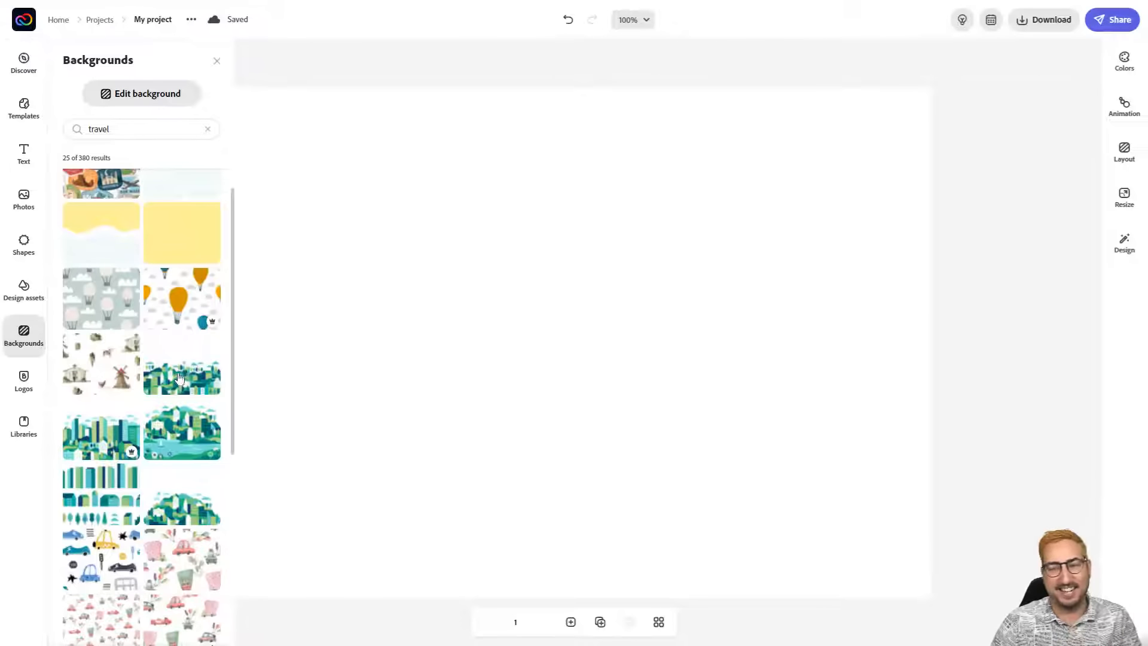
pyautogui.click(183, 374)
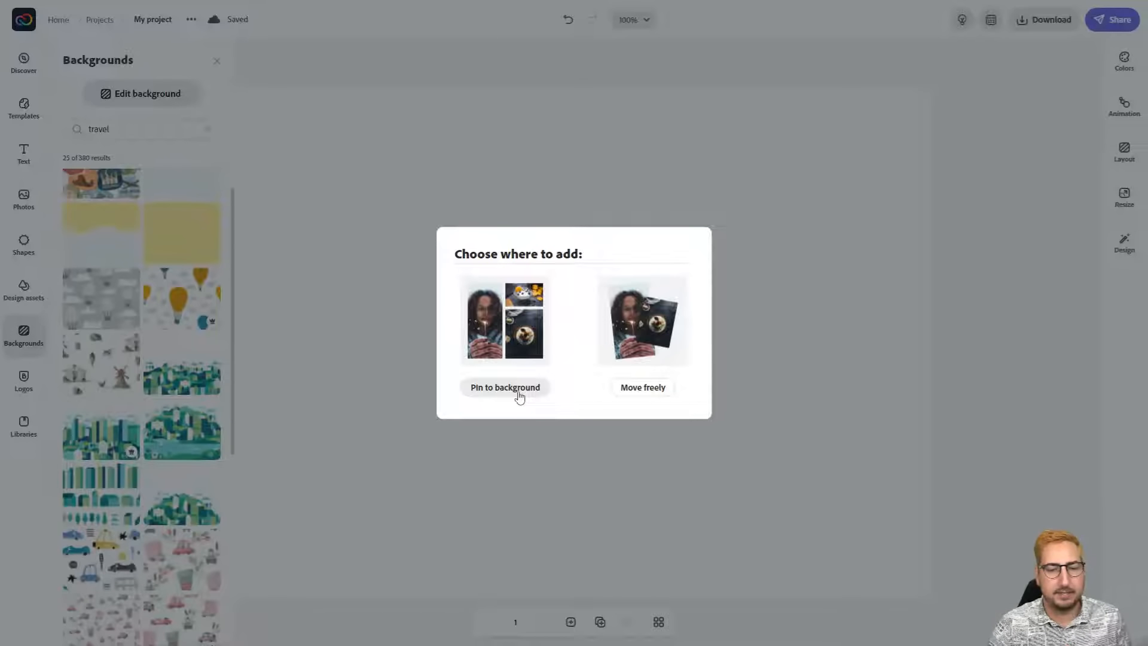
pyautogui.click(629, 390)
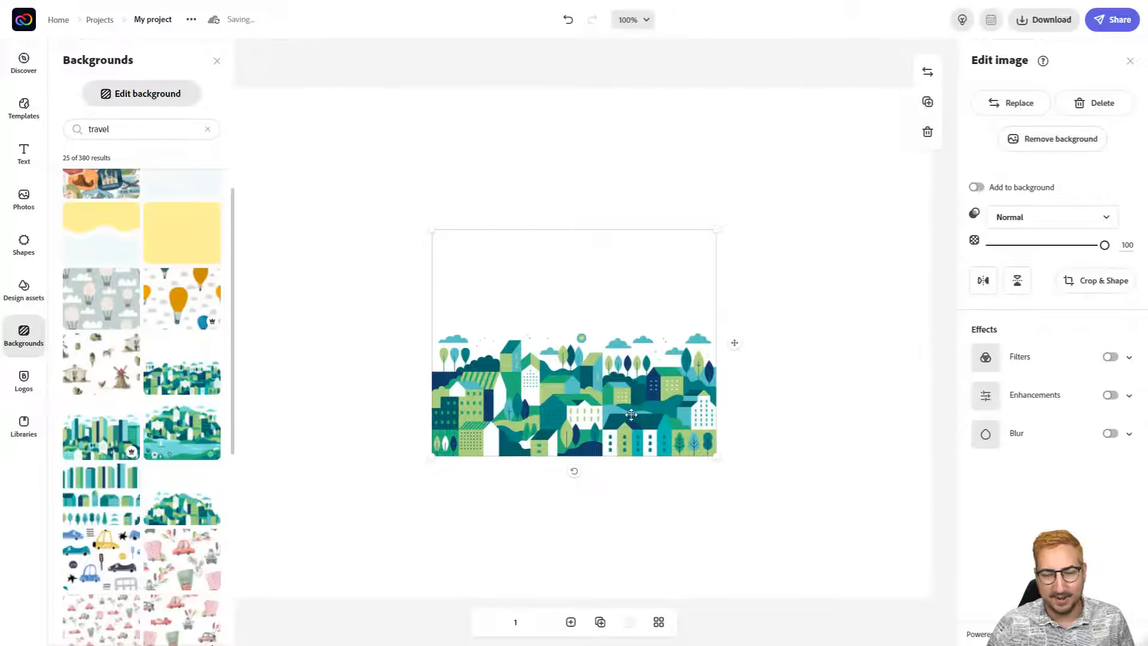
# - Move the town illustration into the card's lower-right corner and enlarge it toward the upper left, keeping it anchored in that corner
pyautogui.moveTo(631, 415); pyautogui.dragTo(852, 568)
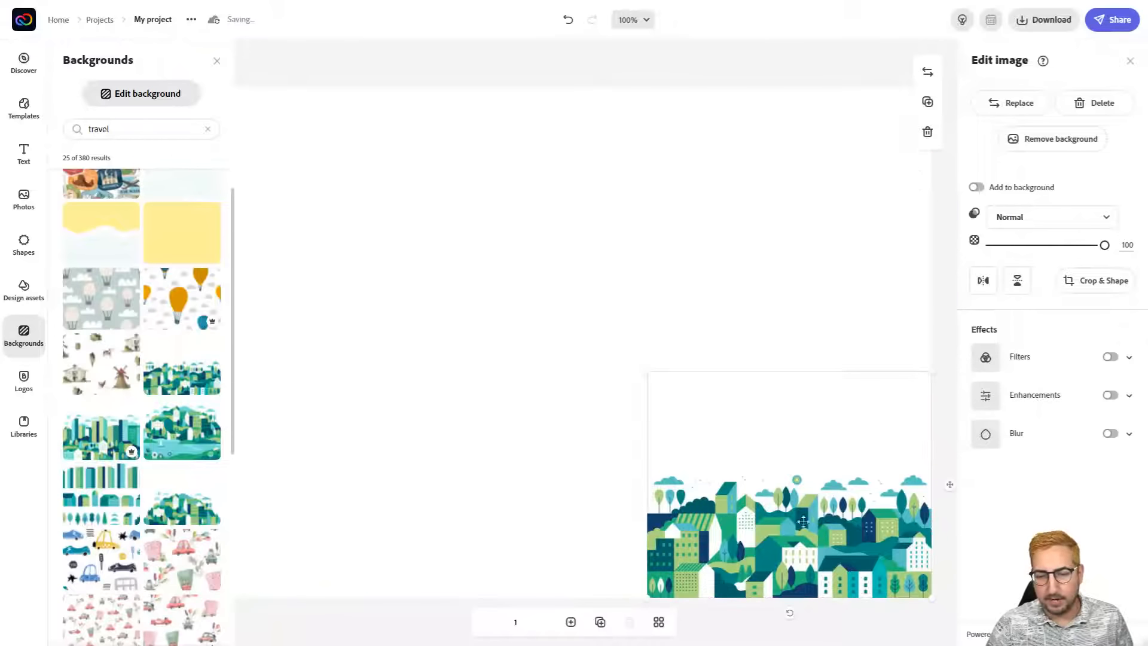
pyautogui.moveTo(646, 372); pyautogui.dragTo(500, 286)
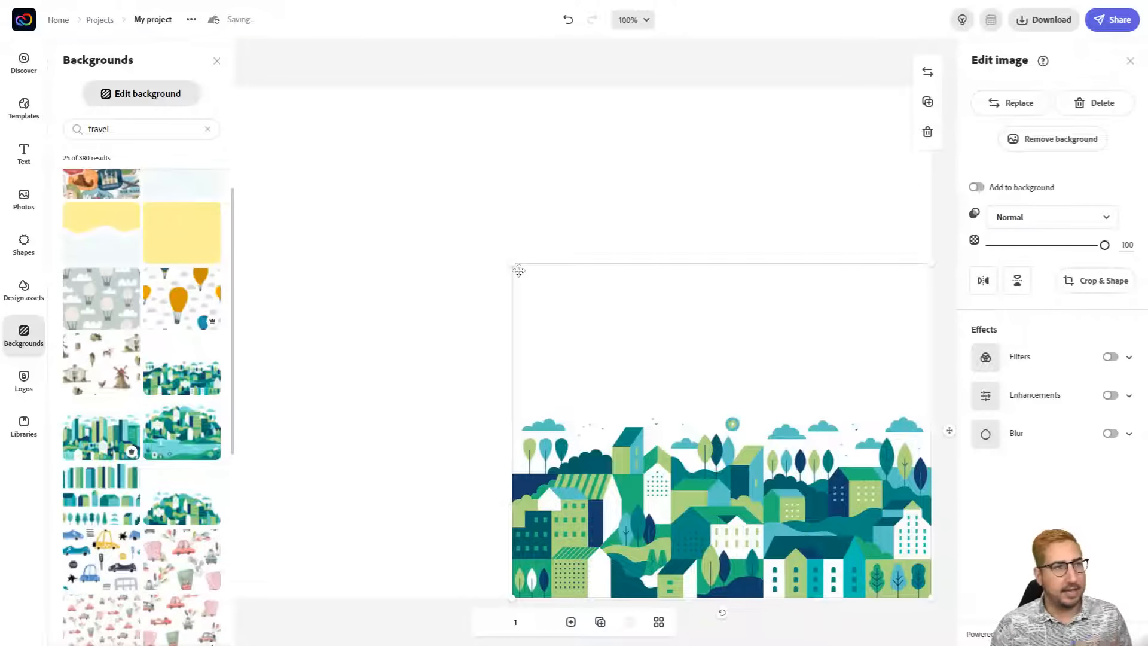
# - Duplicate the town illustration and place the copy directly left of the original, aligned along the card's bottom edge
pyautogui.click(505, 197)
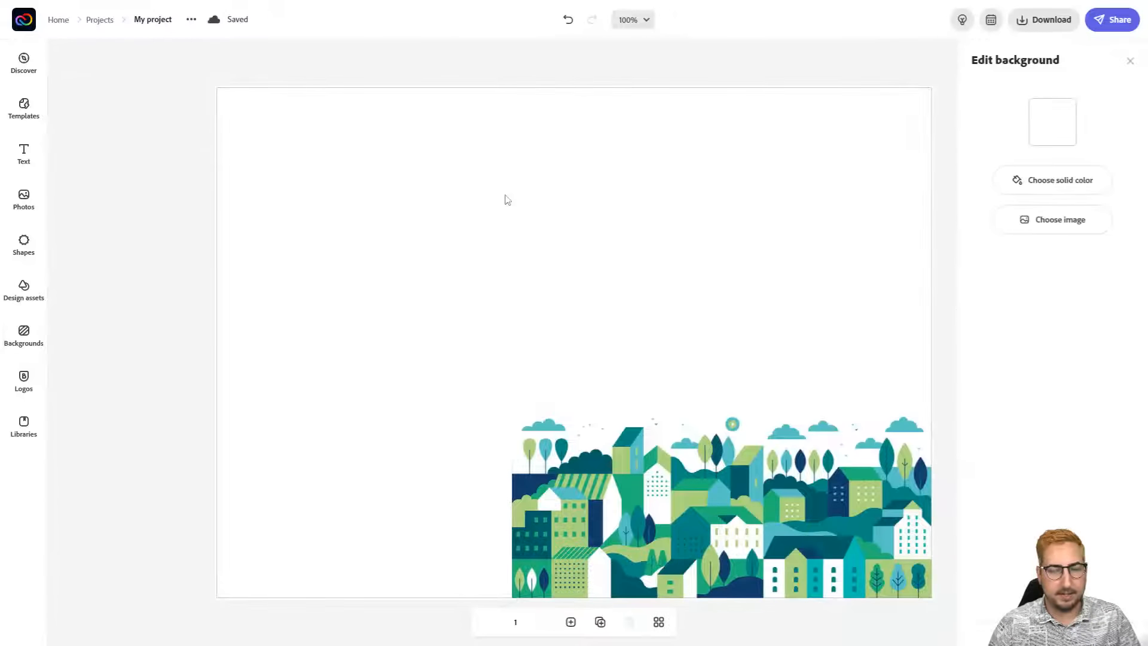
pyautogui.click(718, 488)
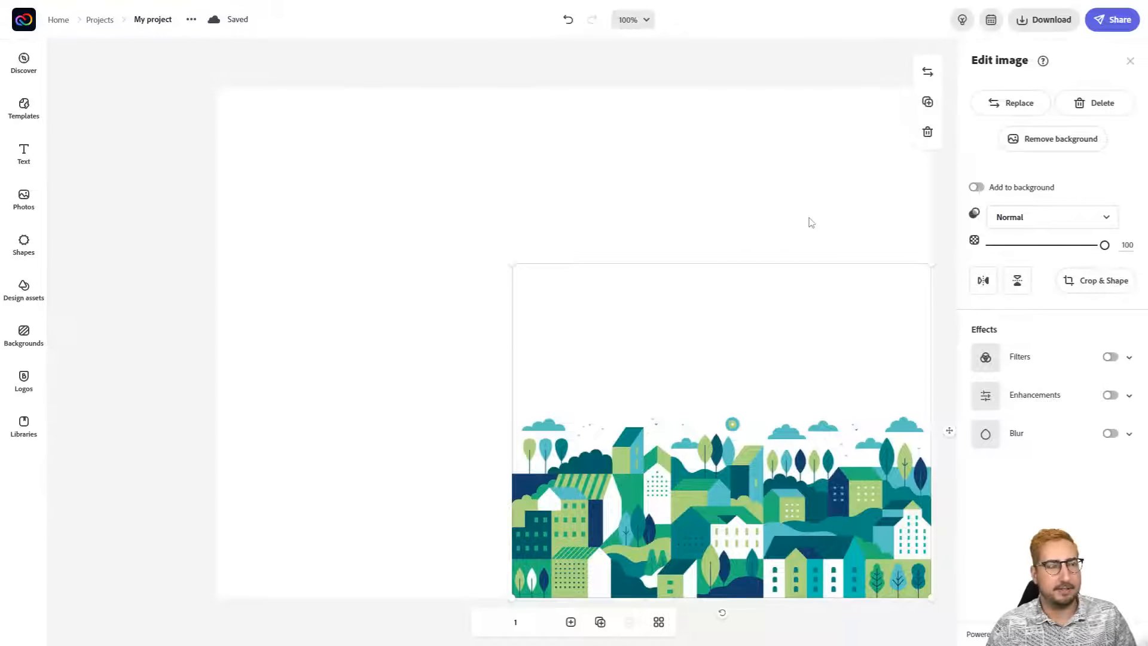
pyautogui.click(927, 102)
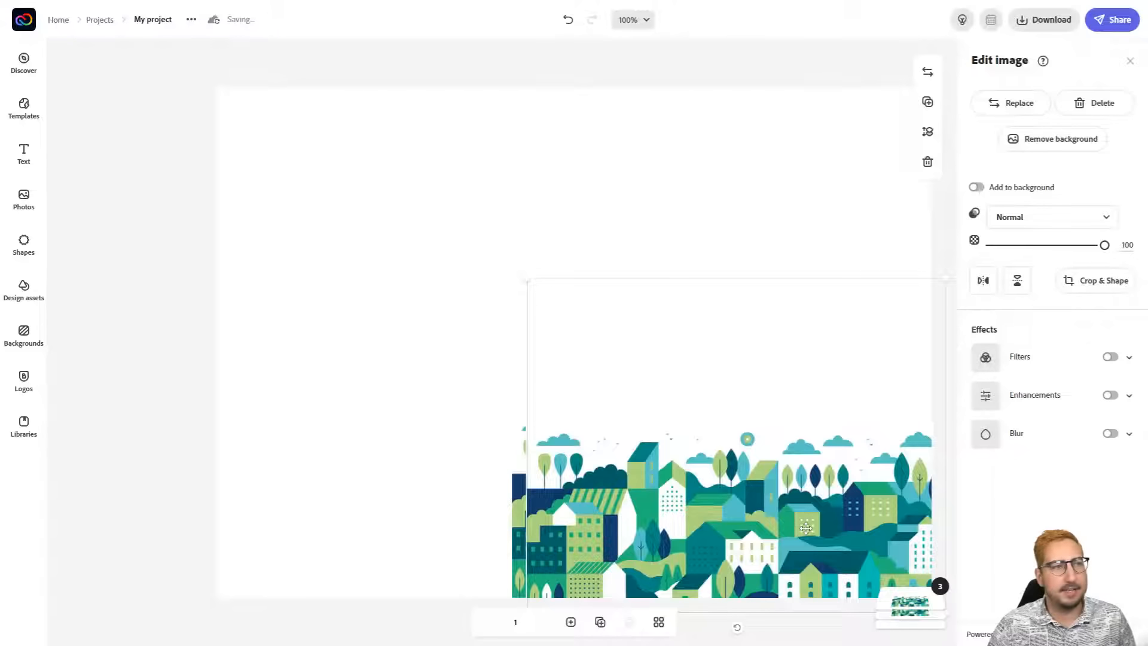
pyautogui.moveTo(801, 529); pyautogui.dragTo(375, 521)
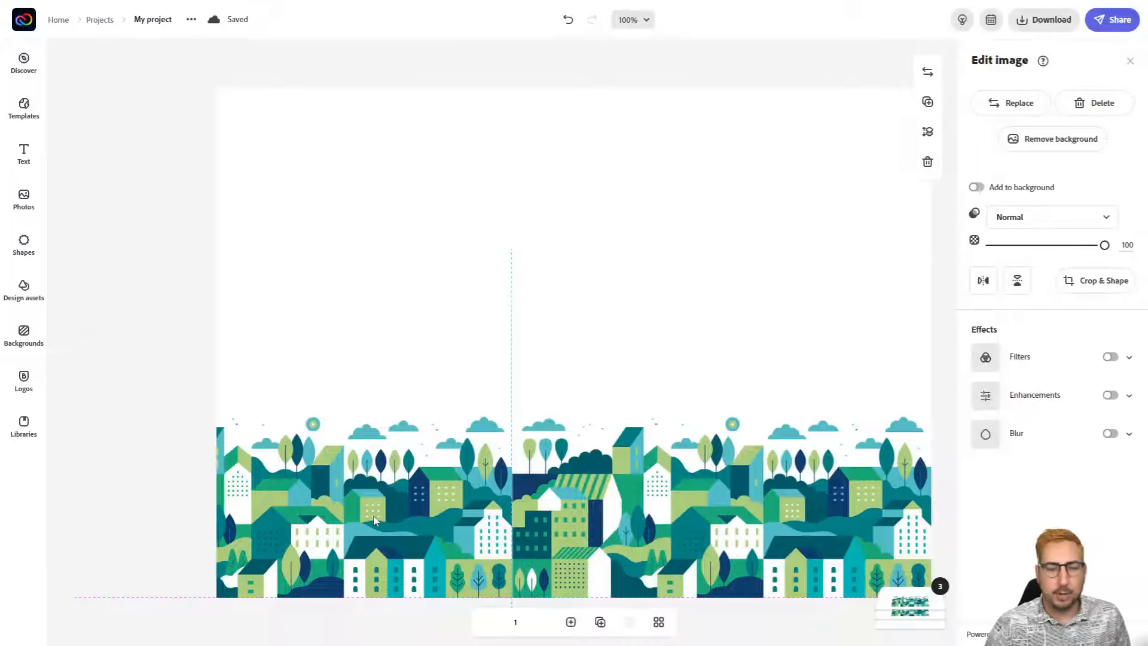
pyautogui.moveTo(374, 521); pyautogui.dragTo(375, 521)
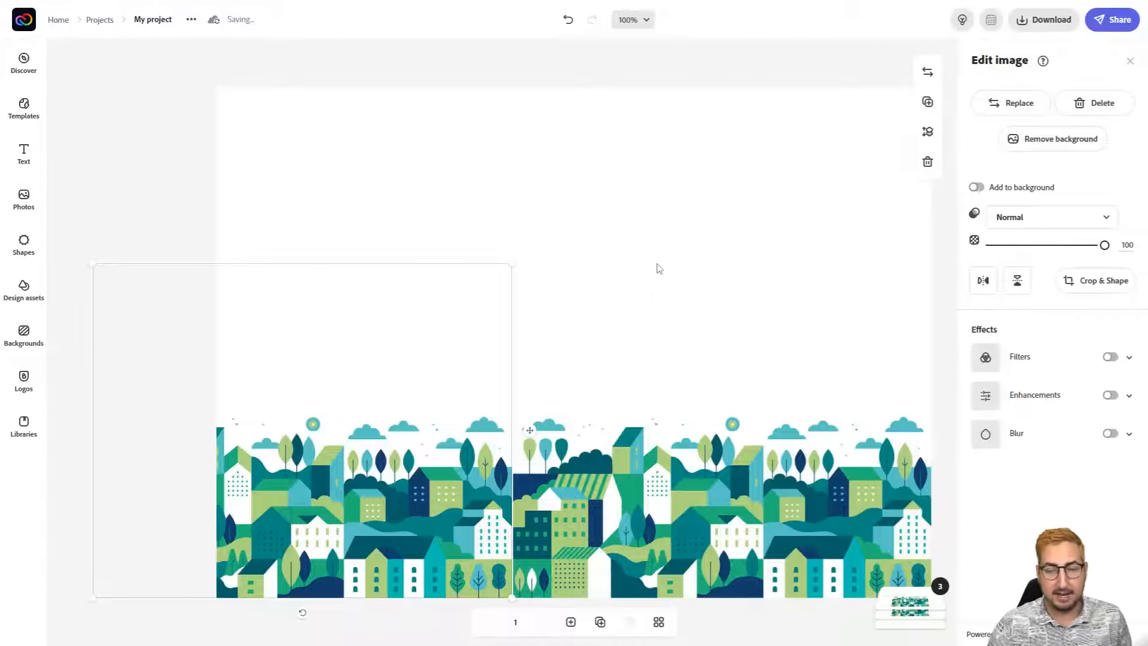
pyautogui.click(645, 187)
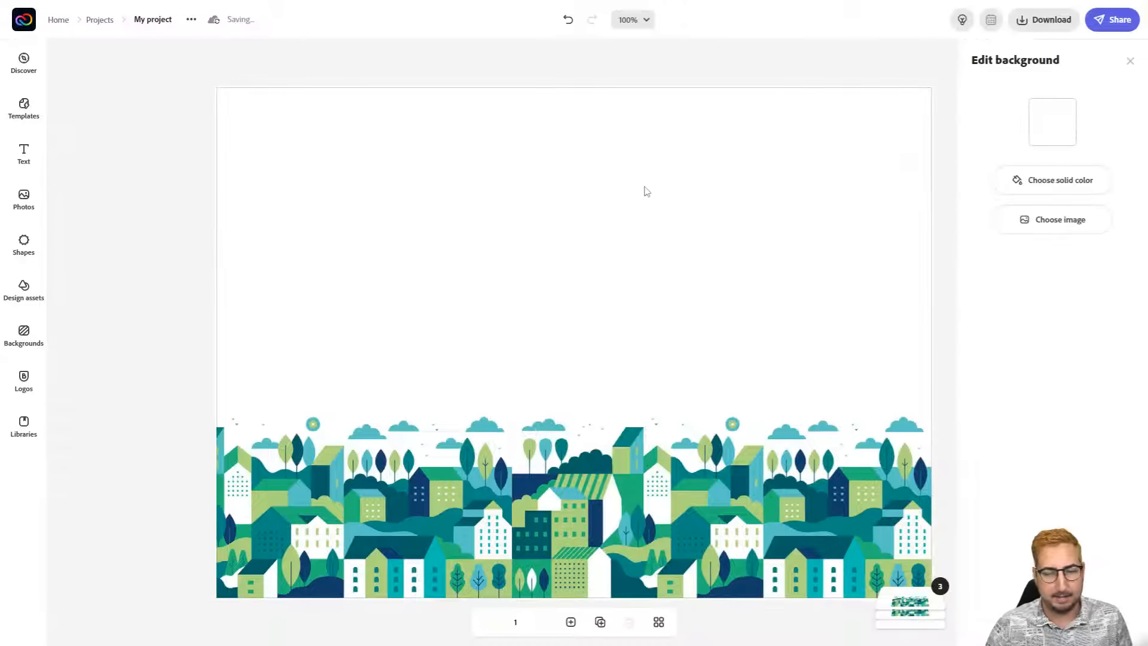
# - Nudge the left copy of the town illustration slightly right and down to match the scenery at the seam
pyautogui.click(404, 421)
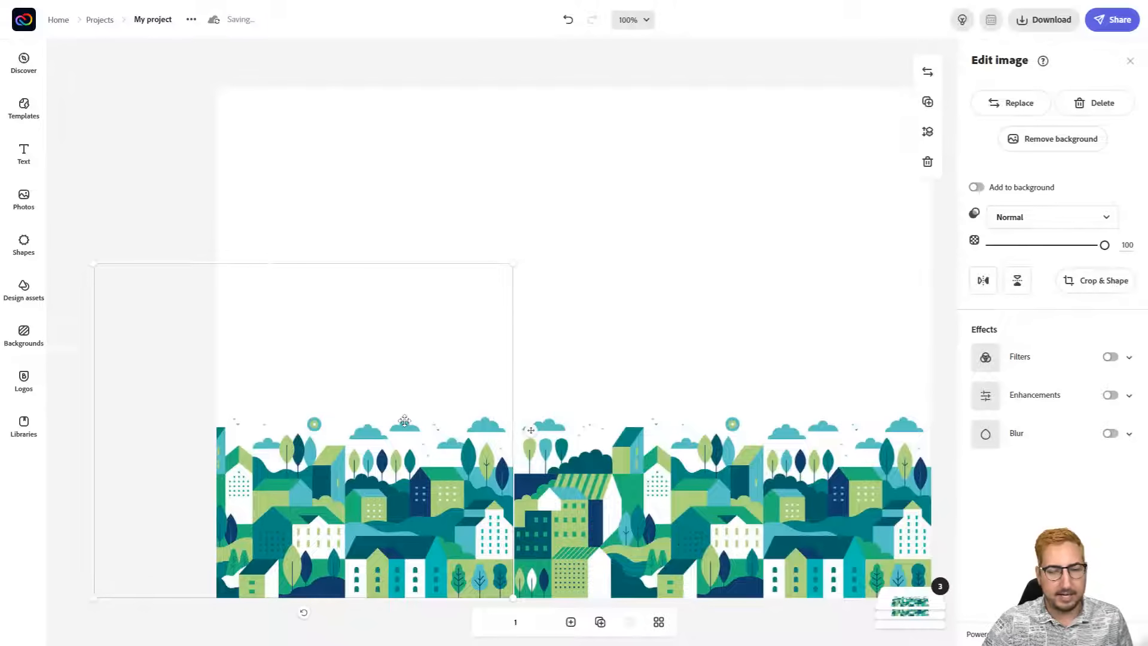
pyautogui.press('Down')
pyautogui.press('Down')
pyautogui.press('Down')
pyautogui.press('Down')
pyautogui.press('Down')
pyautogui.press('Down')
pyautogui.press('Down')
pyautogui.press('Down')
pyautogui.press('Down')
pyautogui.press('Down')
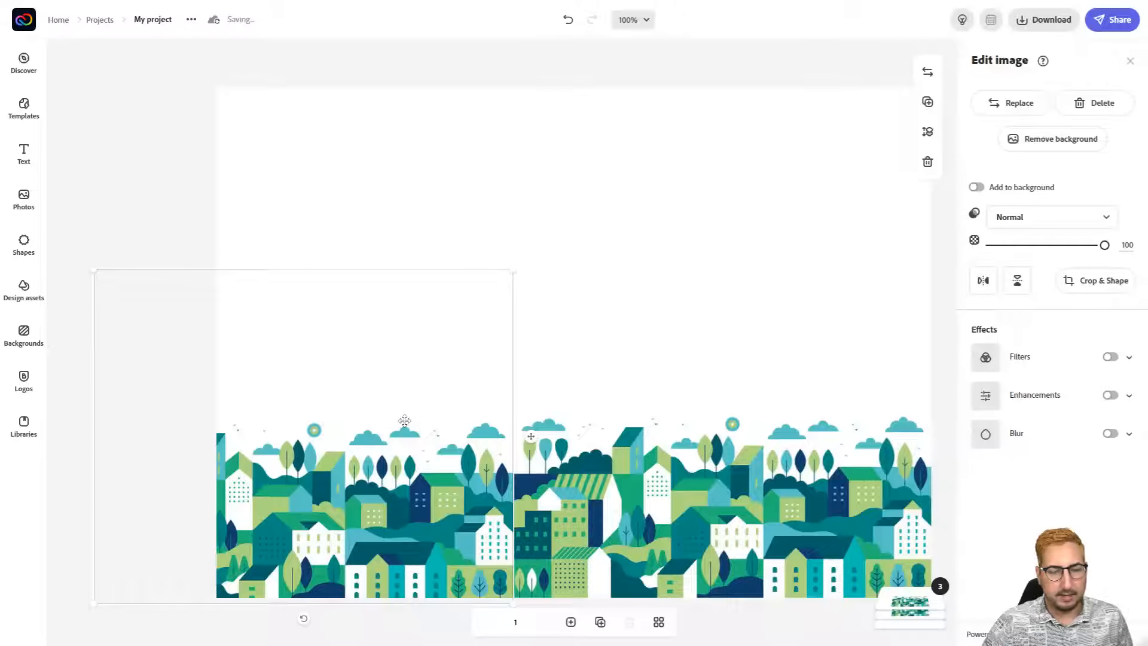
pyautogui.click(539, 214)
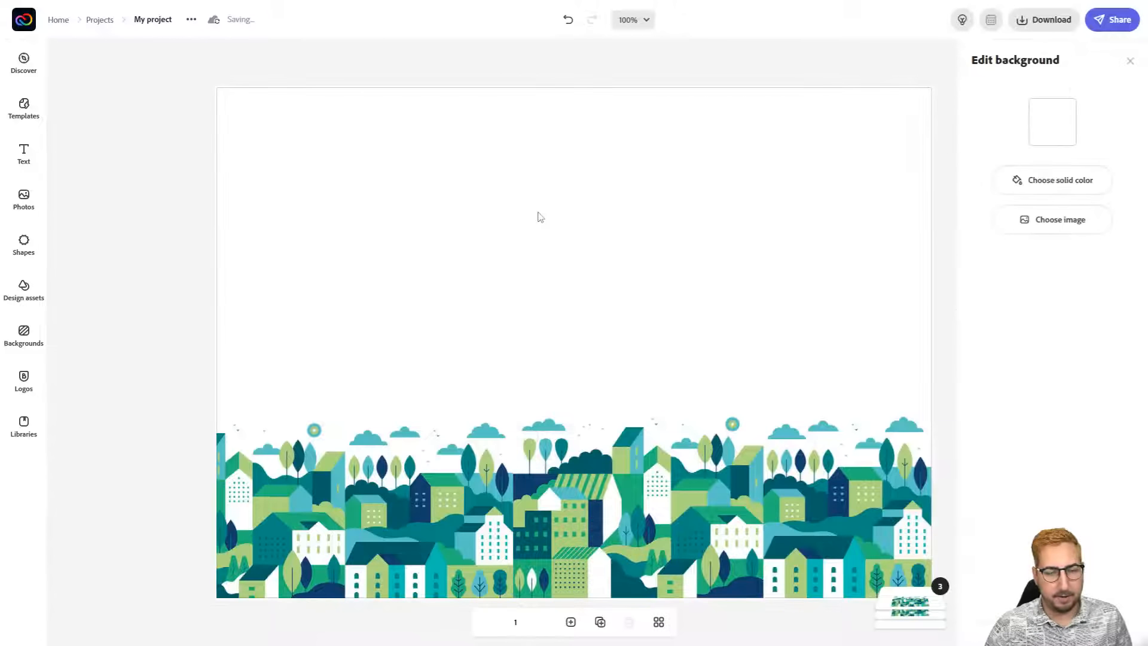
pyautogui.click(419, 439)
pyautogui.click(593, 227)
pyautogui.click(468, 434)
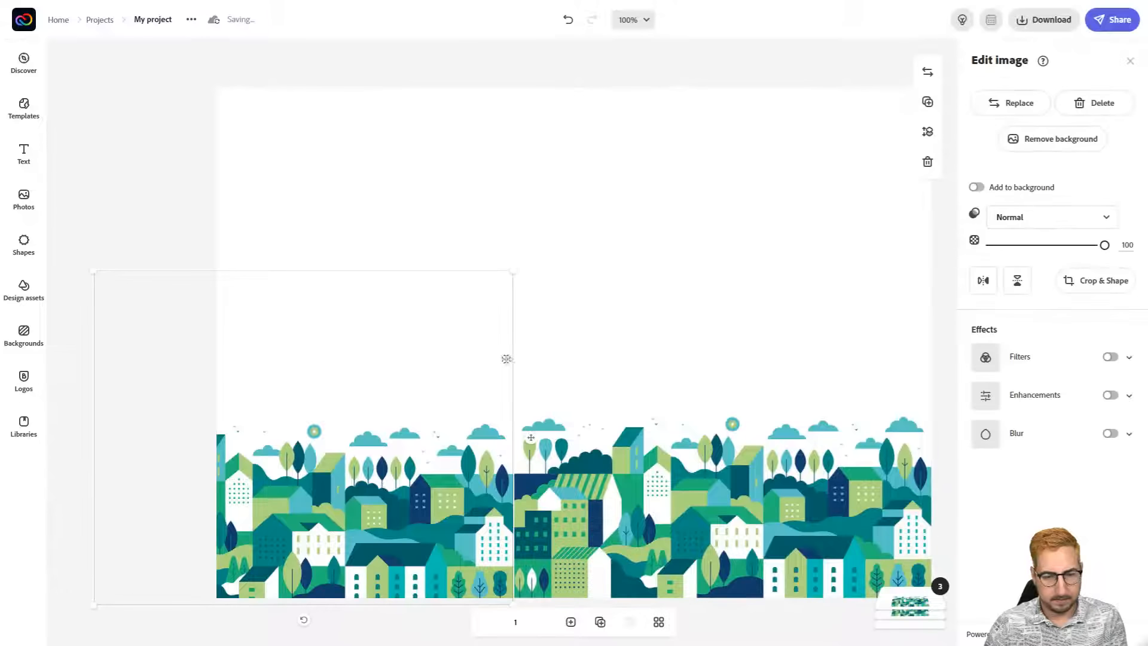
pyautogui.click(582, 282)
pyautogui.click(595, 186)
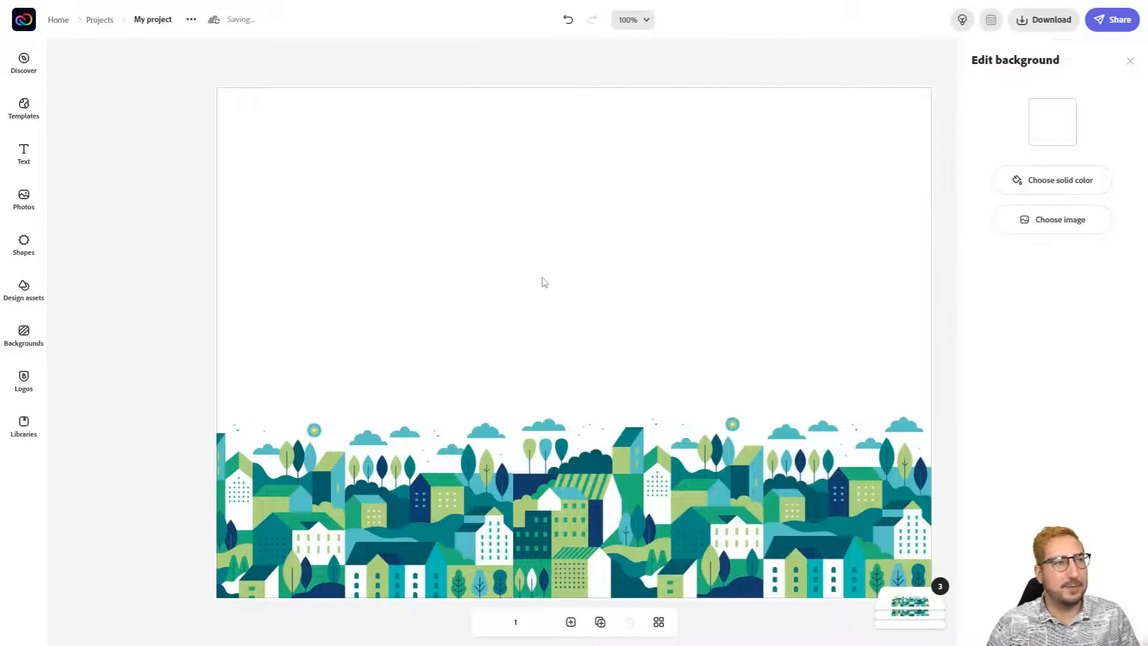
# - Group both town illustrations and shift the group slightly to the right, keeping the card's full width covered
pyautogui.click(761, 446)
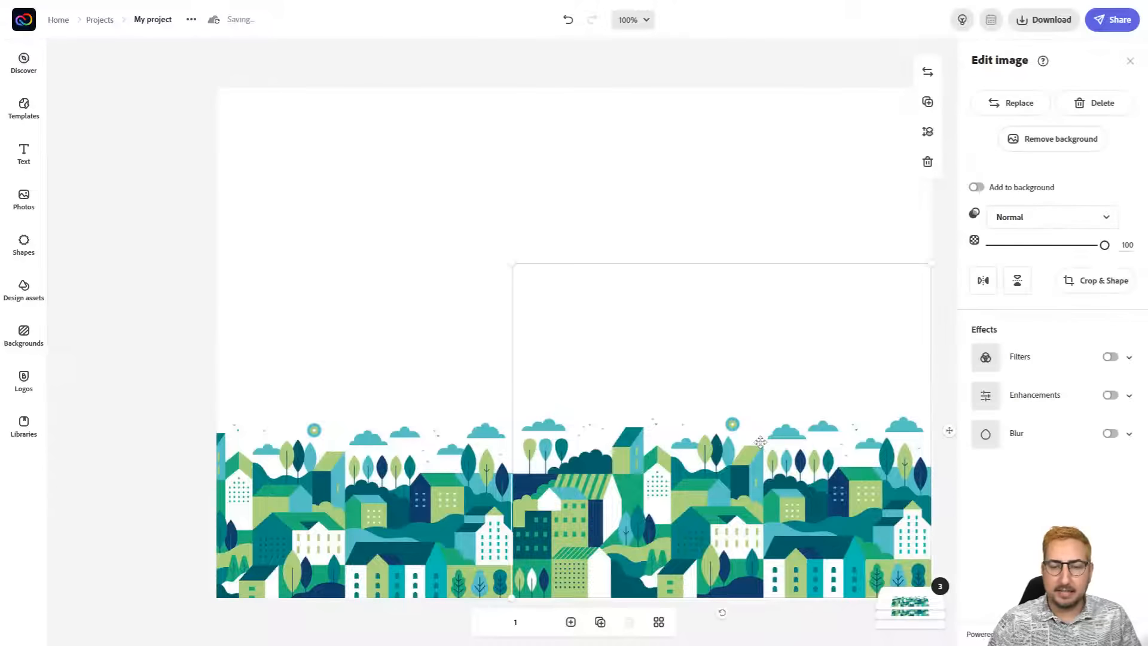
pyautogui.keyDown('shift'); pyautogui.click(397, 460); pyautogui.keyUp('shift')
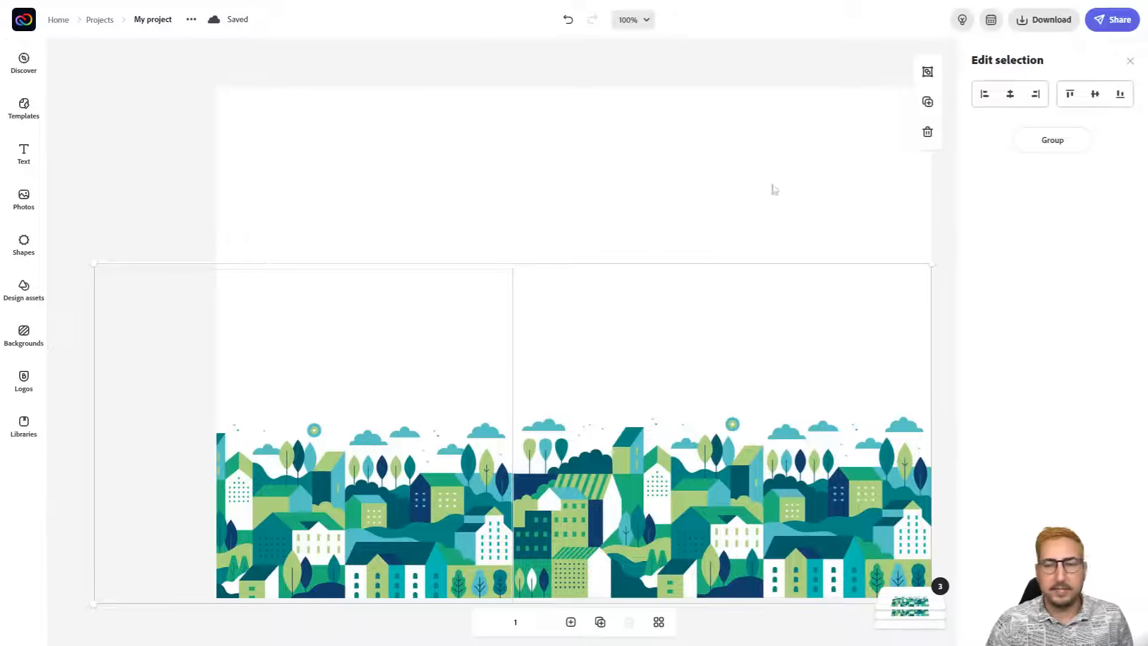
pyautogui.click(927, 72)
pyautogui.moveTo(420, 468); pyautogui.dragTo(445, 468)
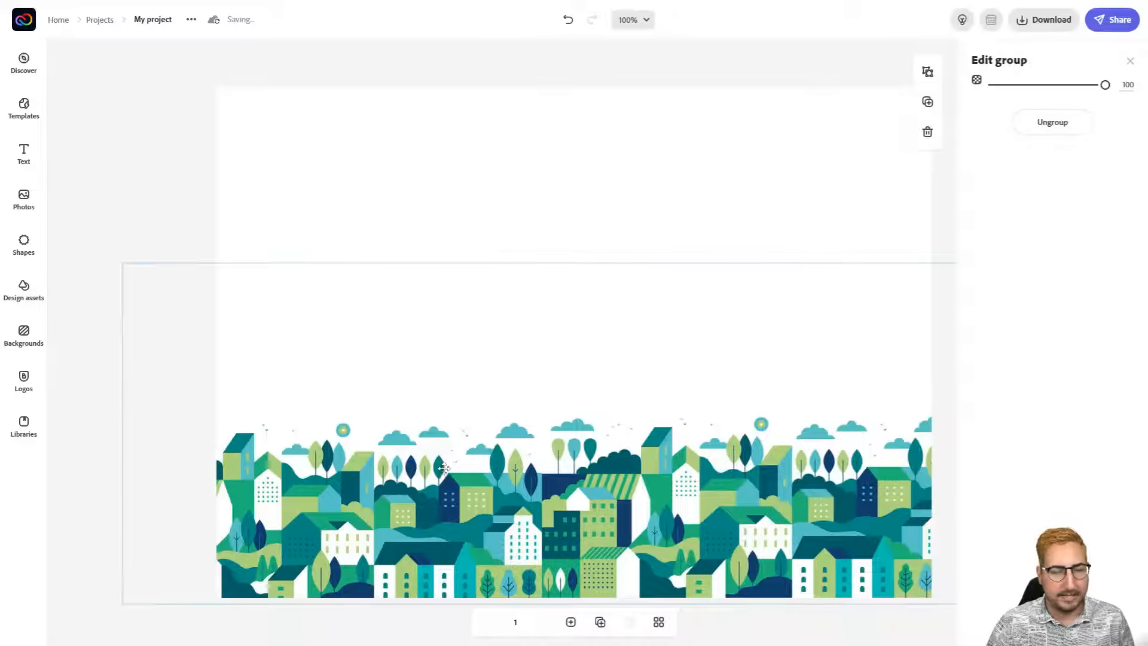
pyautogui.moveTo(444, 468); pyautogui.dragTo(435, 477)
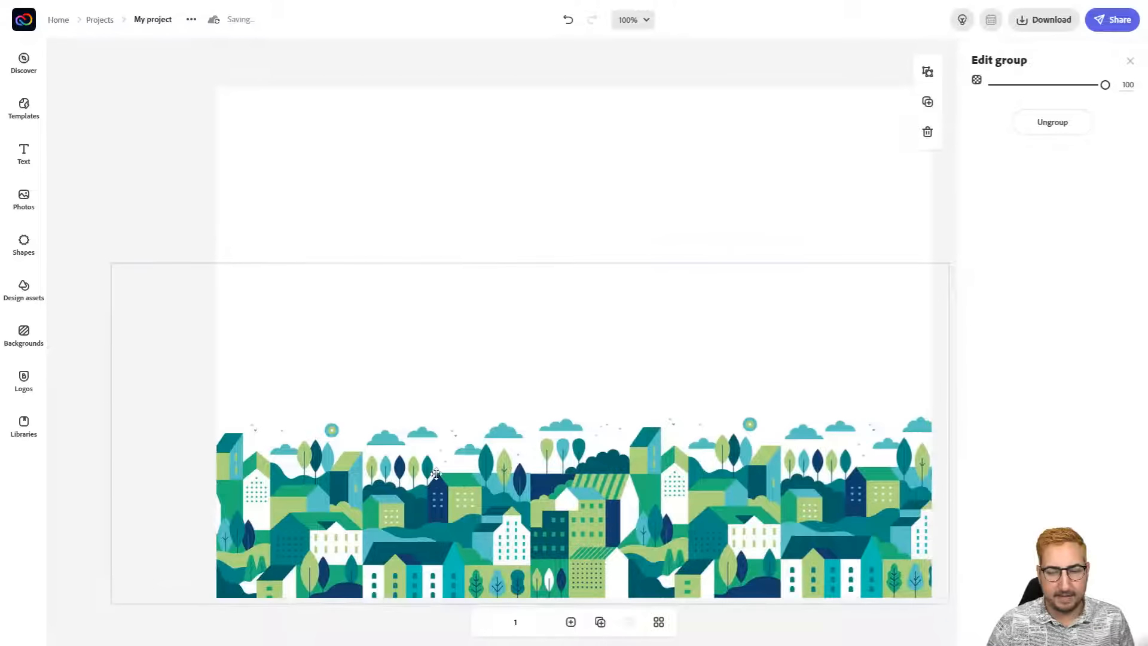
pyautogui.click(512, 216)
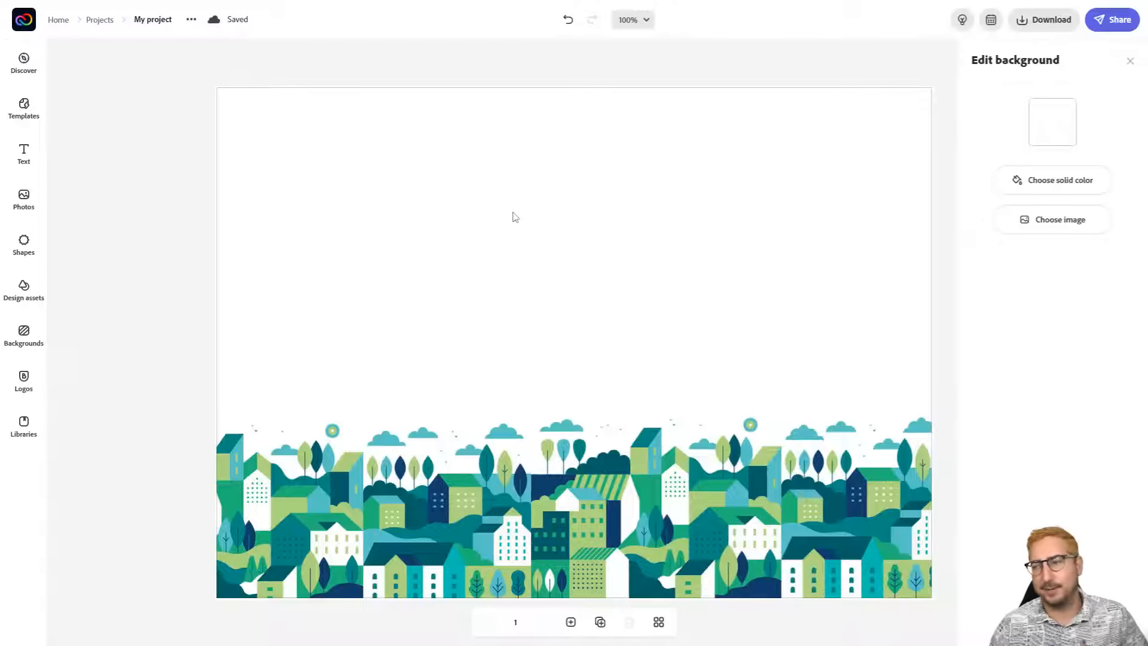
# - Search the designed text styles for "travel" and for "welcome", and clear the search
pyautogui.click(24, 154)
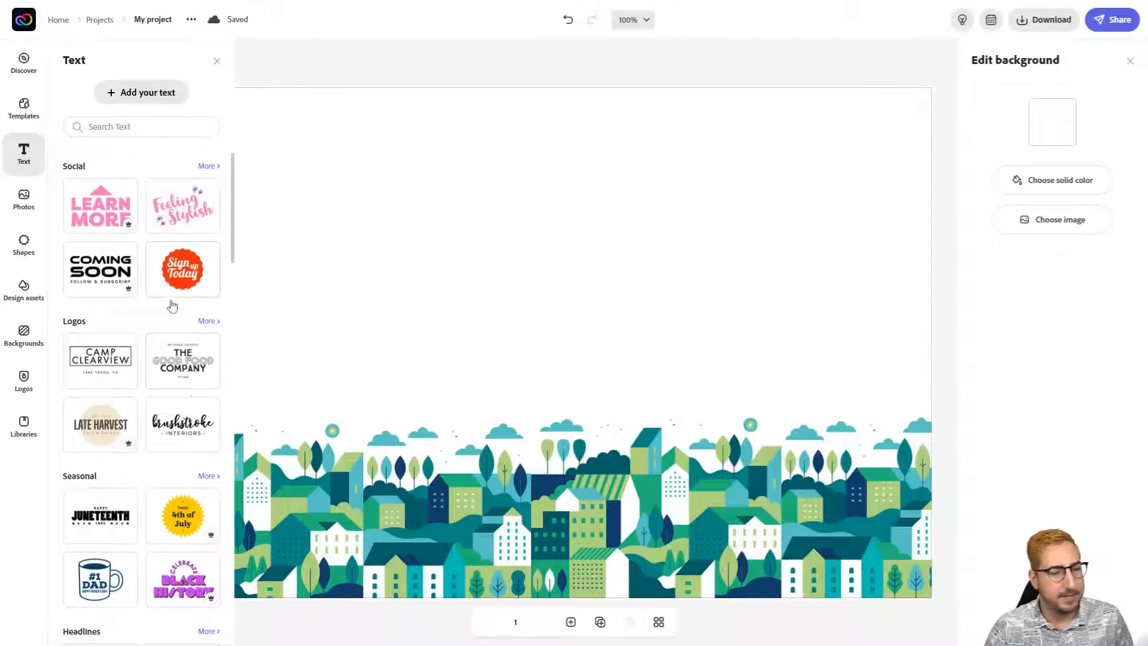
pyautogui.click(142, 132)
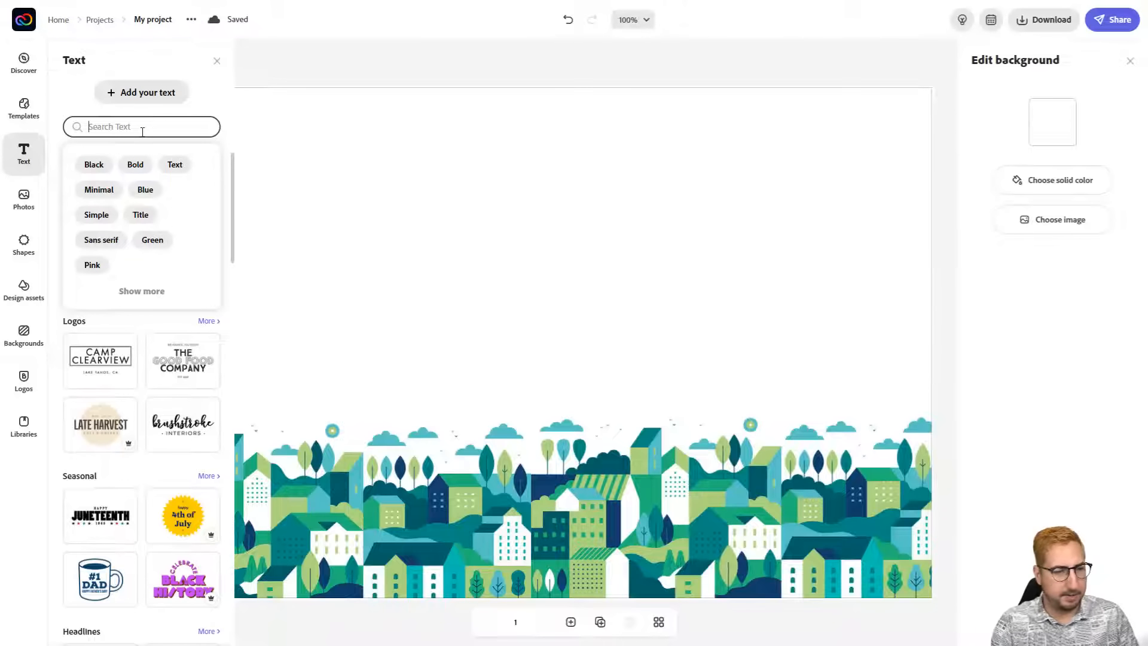
pyautogui.write('travel')
pyautogui.press('Return')
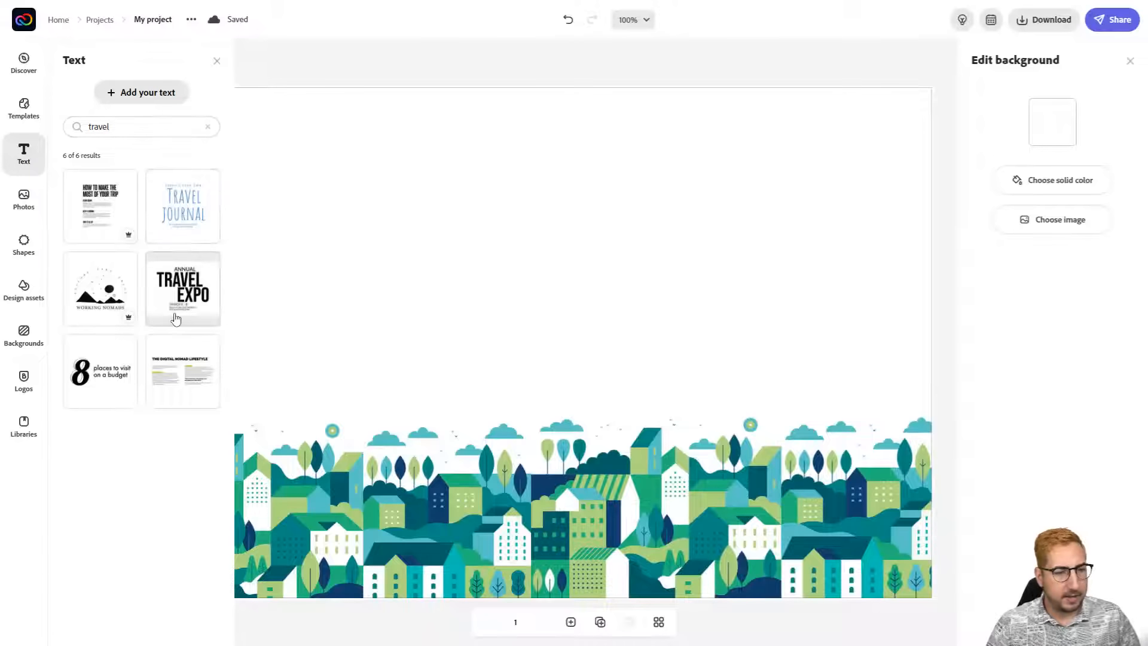
pyautogui.doubleClick(124, 128)
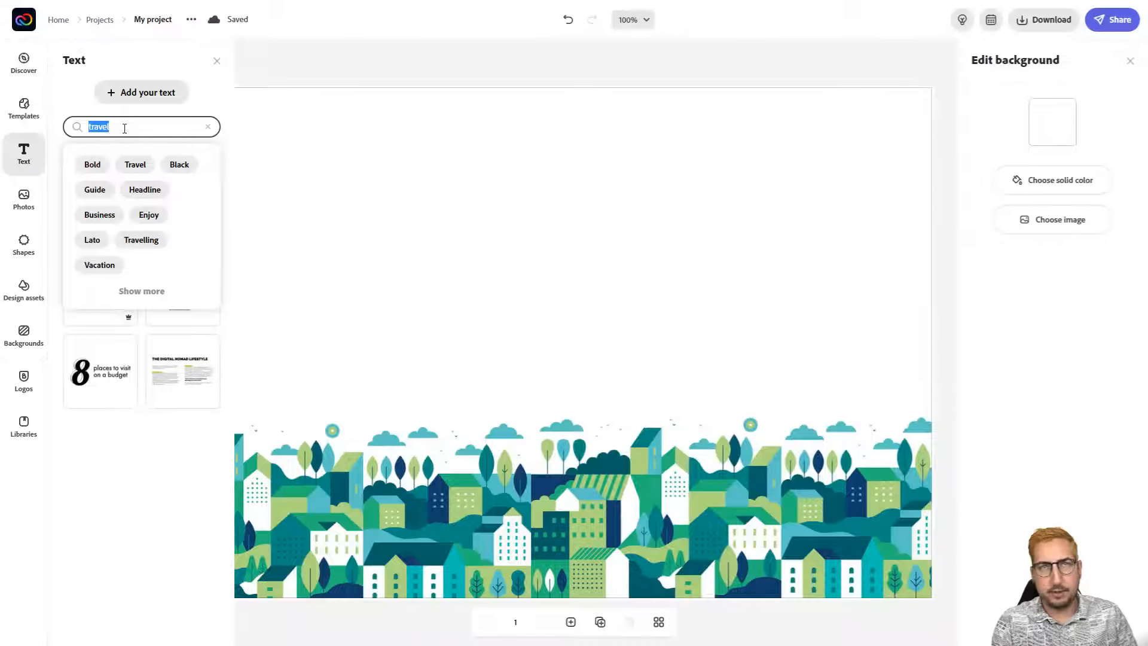
pyautogui.write('welcom')
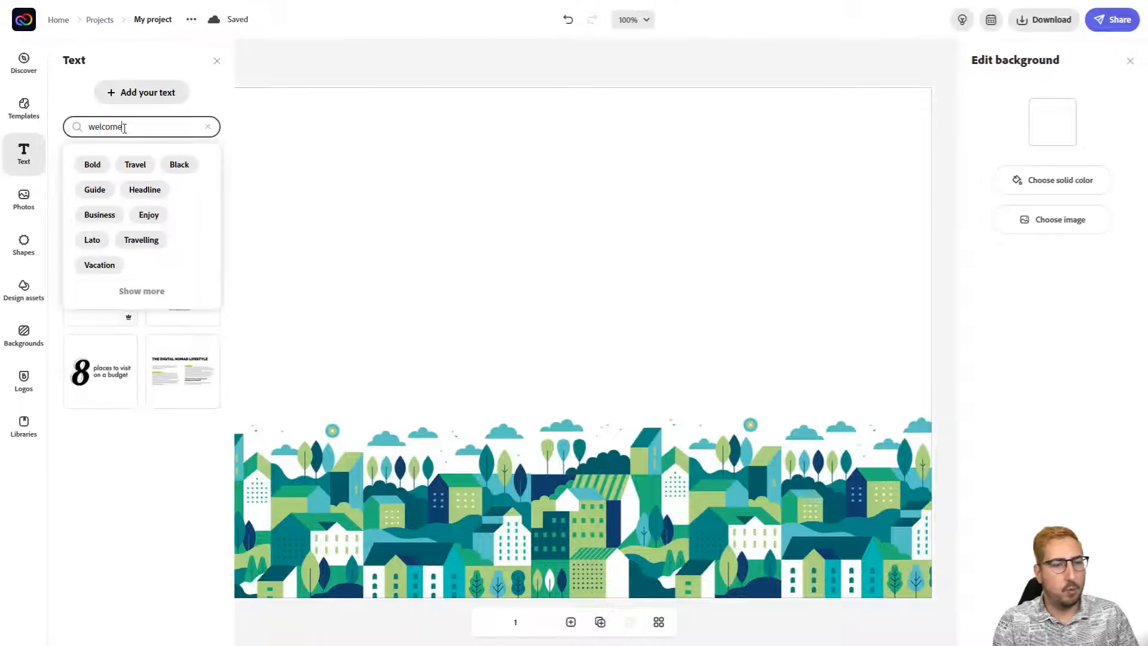
pyautogui.write('e')
pyautogui.press('Return')
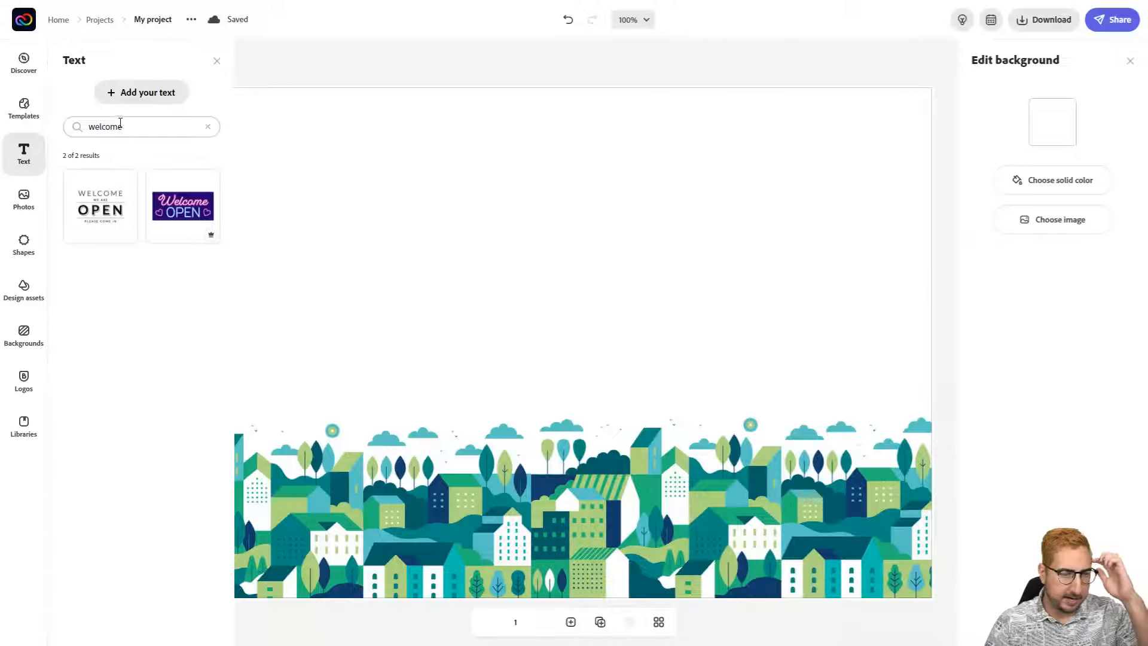
pyautogui.click(208, 126)
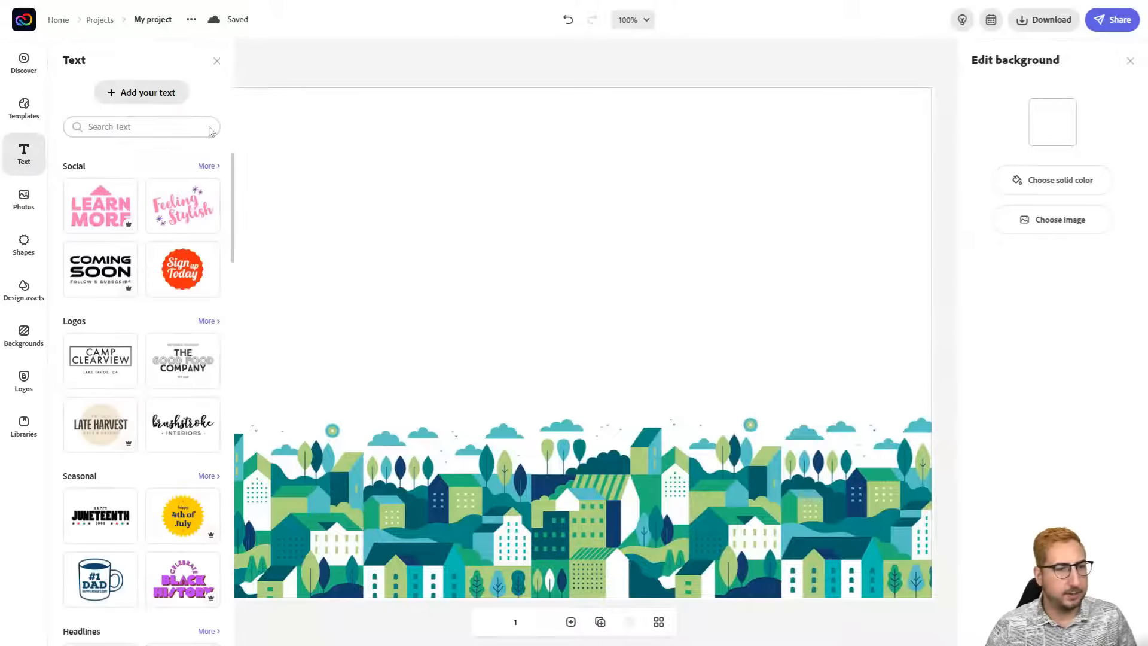
# - Browse the text style categories and add the slanted "You've got this!" design to the card
pyautogui.scroll(-3, 116, 247)
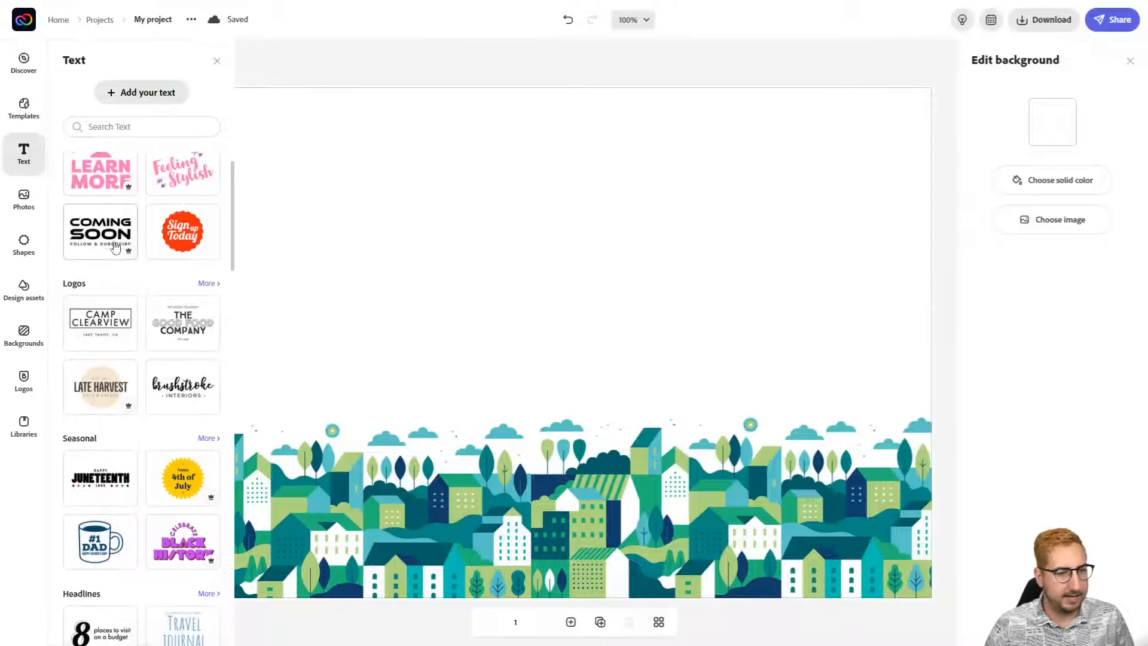
pyautogui.scroll(-2, 115, 247)
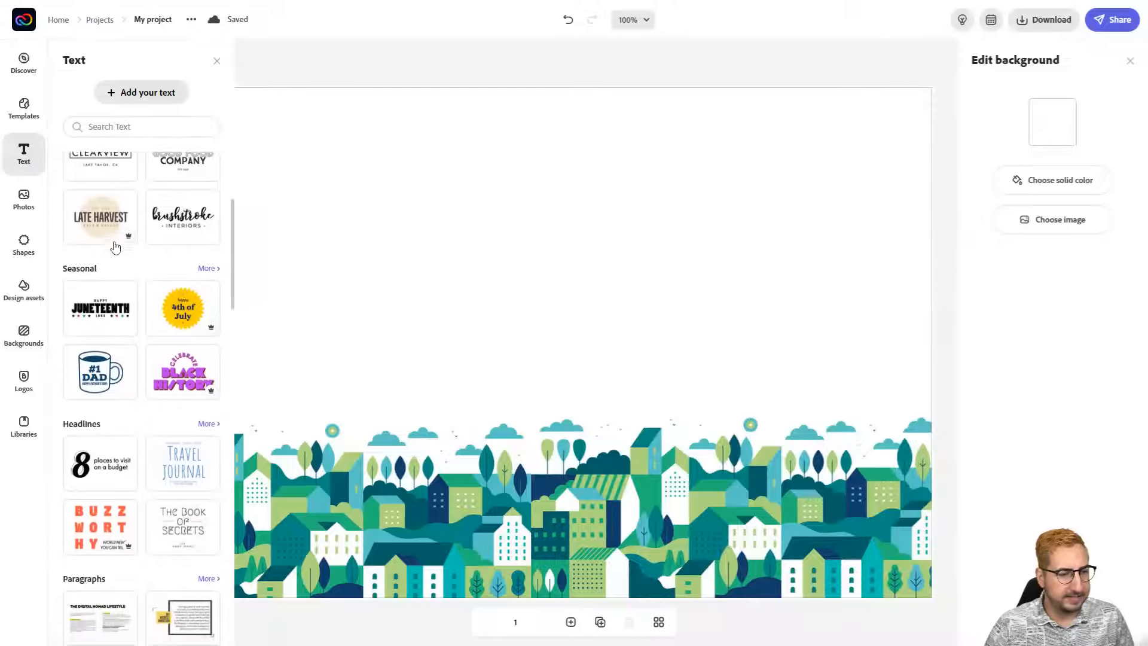
pyautogui.scroll(-6, 116, 246)
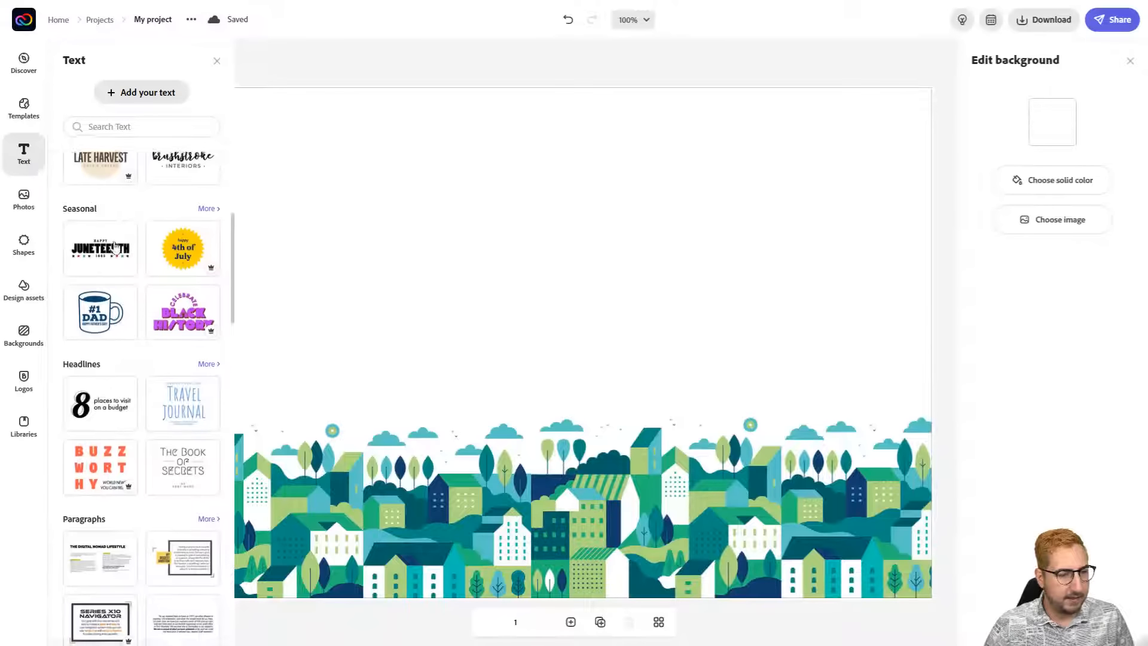
pyautogui.scroll(-4, 116, 247)
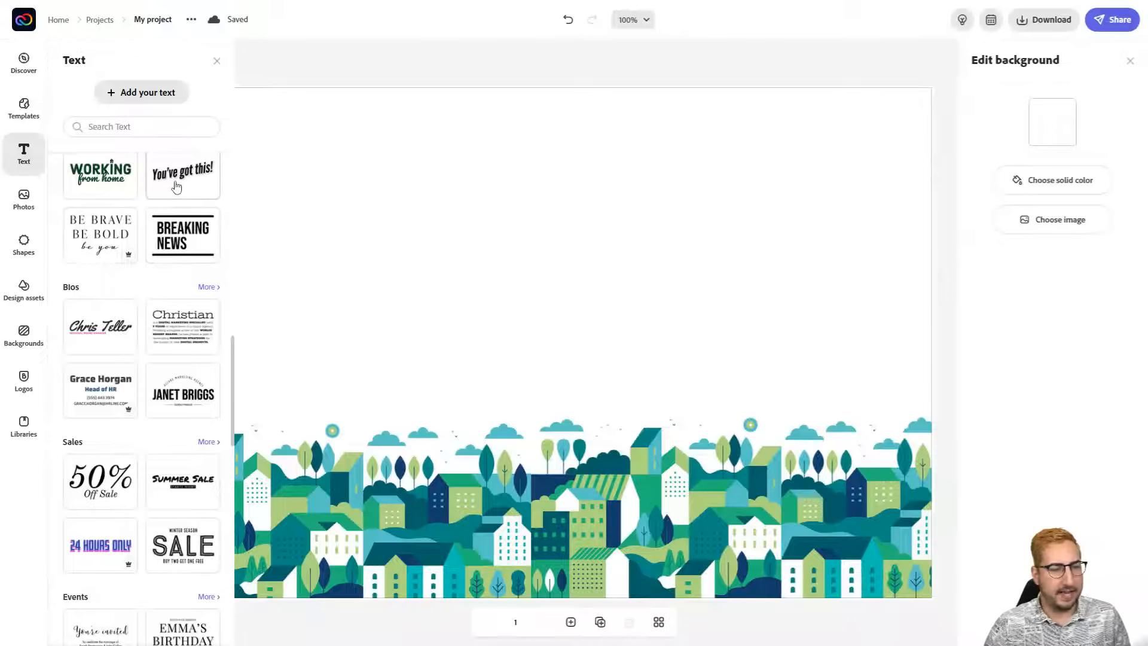
pyautogui.click(177, 186)
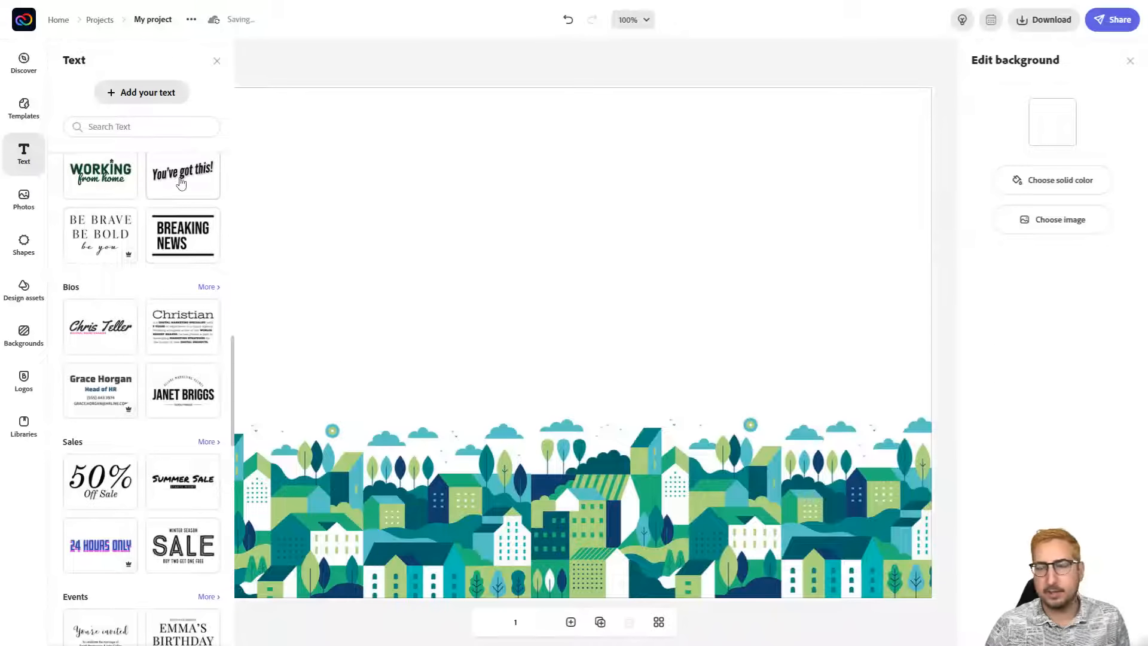
pyautogui.click(554, 65)
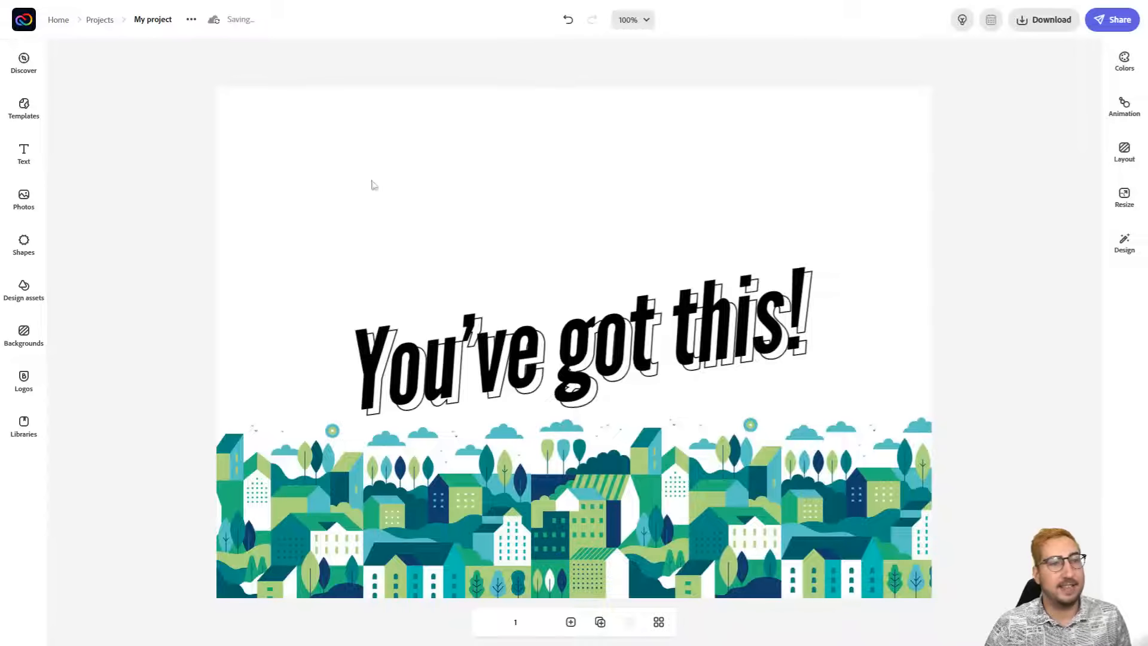
# - Rename the project as "Travel Postcard"
pyautogui.click(157, 19)
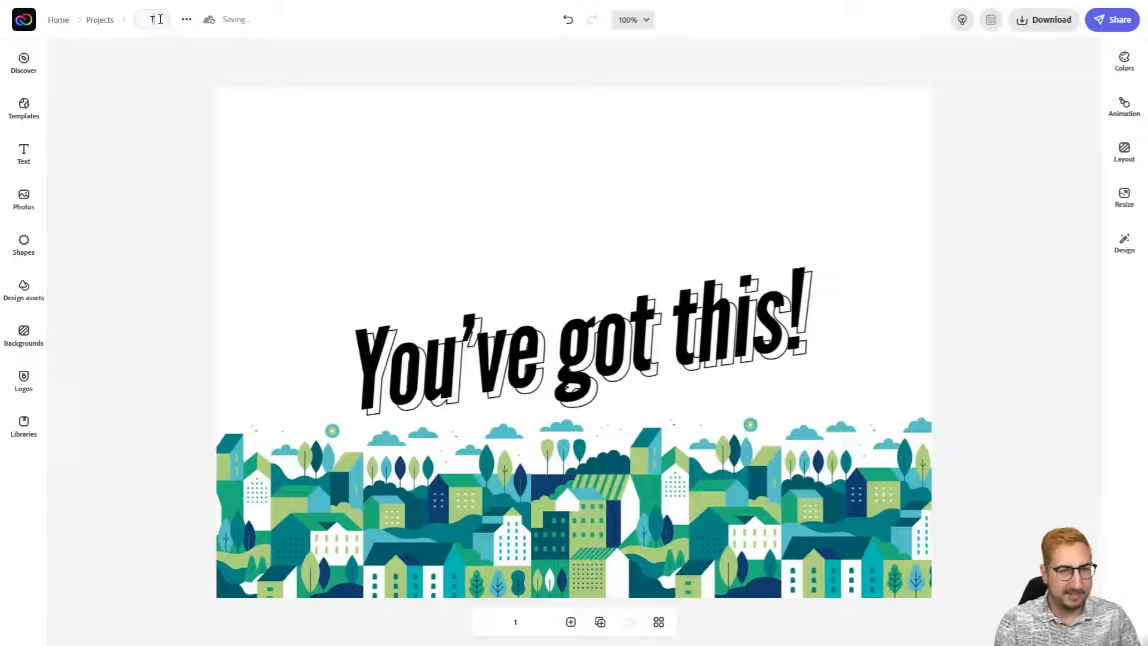
pyautogui.write('Travel Postcard')
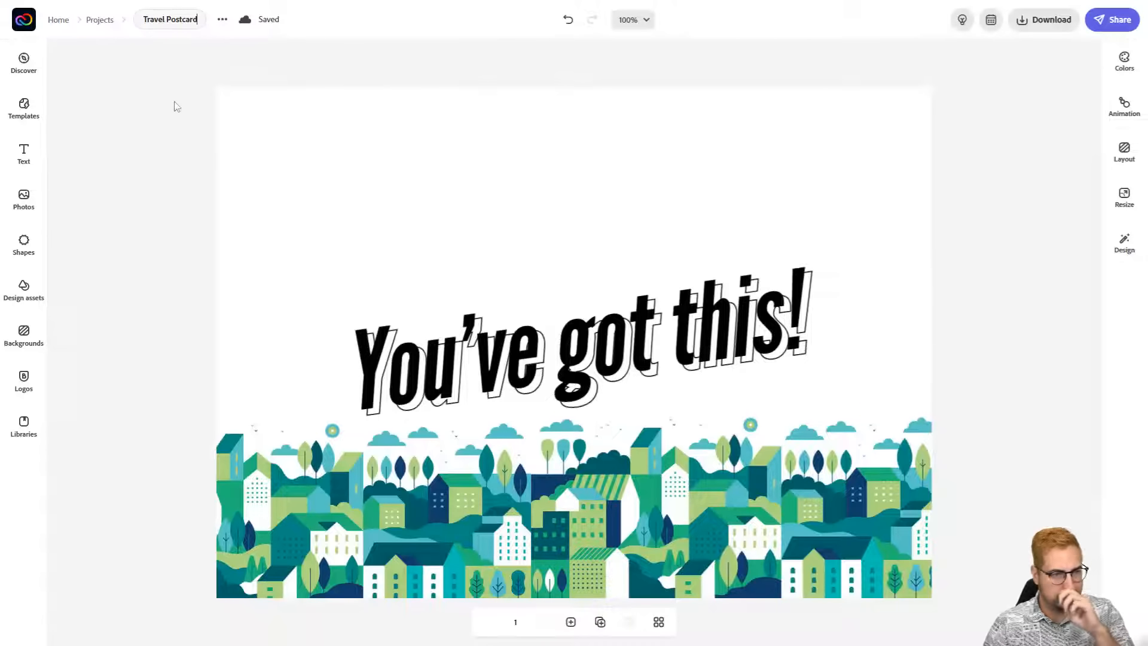
pyautogui.press('Return')
# - Enlarge the "You've got this!" text to about 101 pt and move it up into the blank area above the town
pyautogui.click(542, 369)
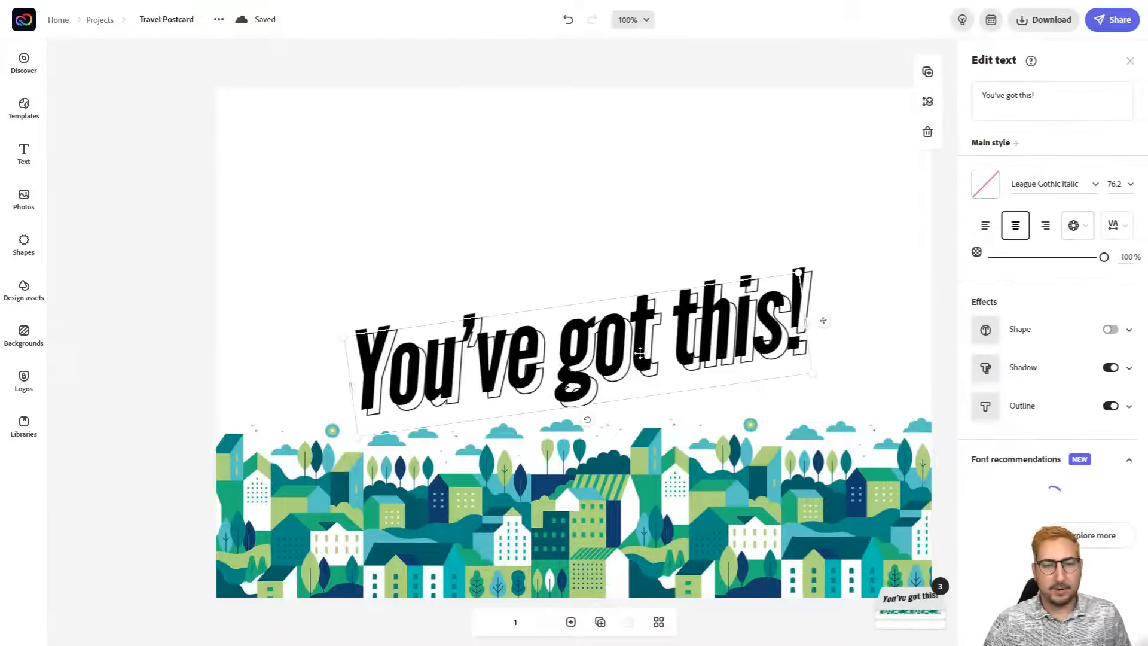
pyautogui.moveTo(799, 273); pyautogui.dragTo(866, 218)
pyautogui.moveTo(336, 317); pyautogui.dragTo(278, 289)
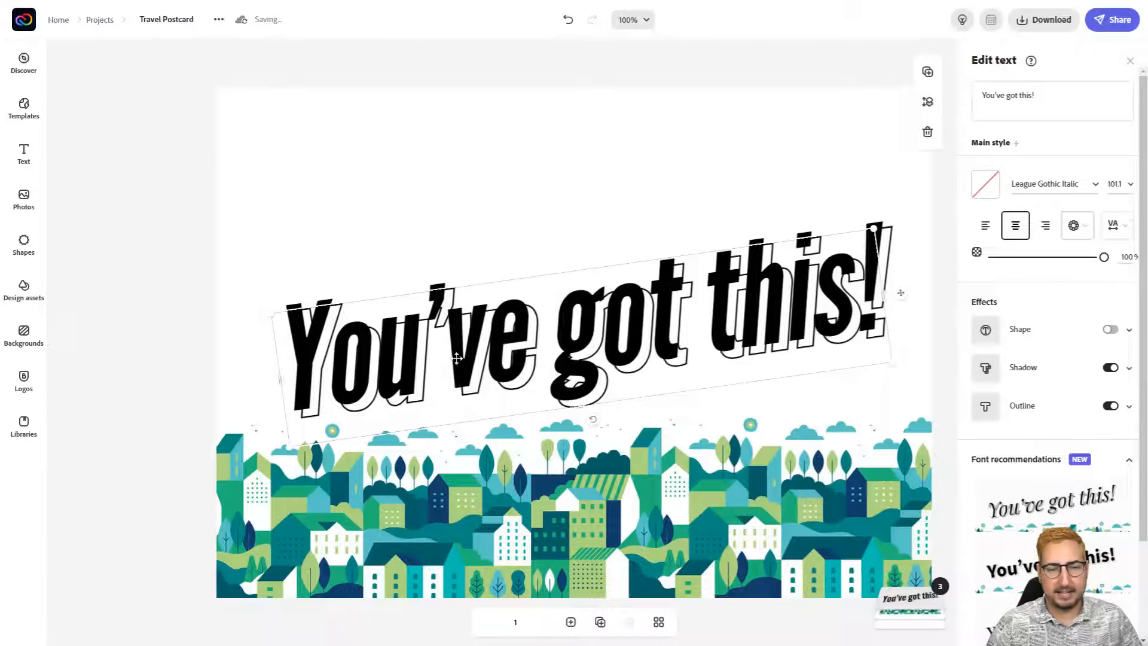
pyautogui.moveTo(465, 330); pyautogui.dragTo(457, 258)
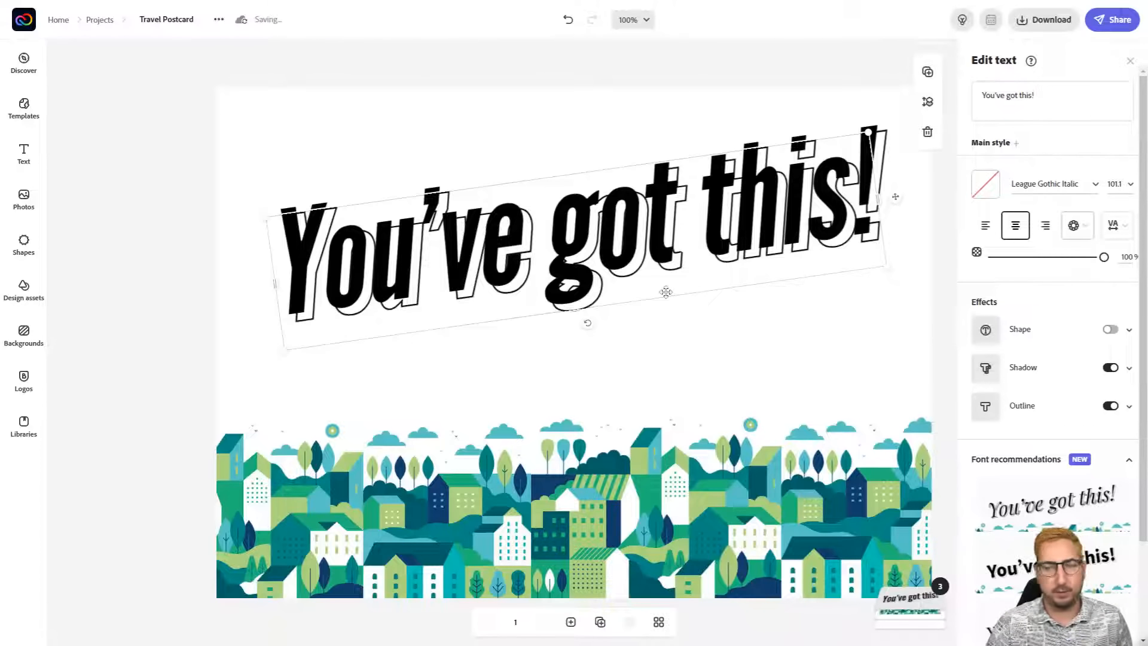
# - Replace the headline text with "Melbourne!", enlarge it to about 135 pt and place it just above the town illustration
pyautogui.click(1038, 97)
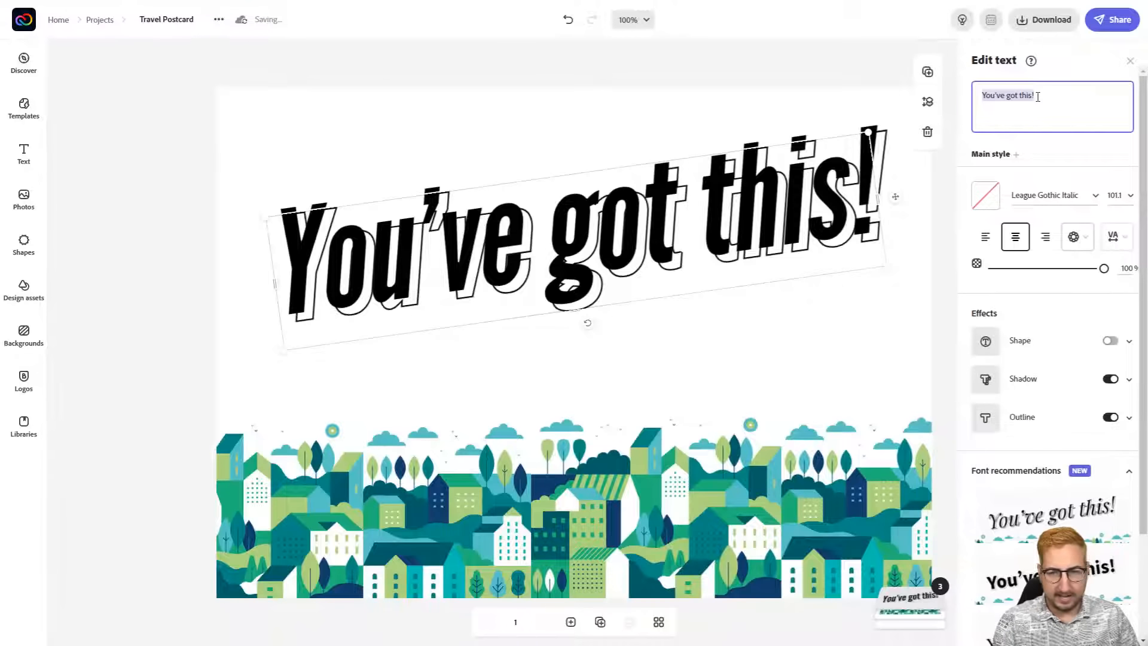
pyautogui.write('Melbo')
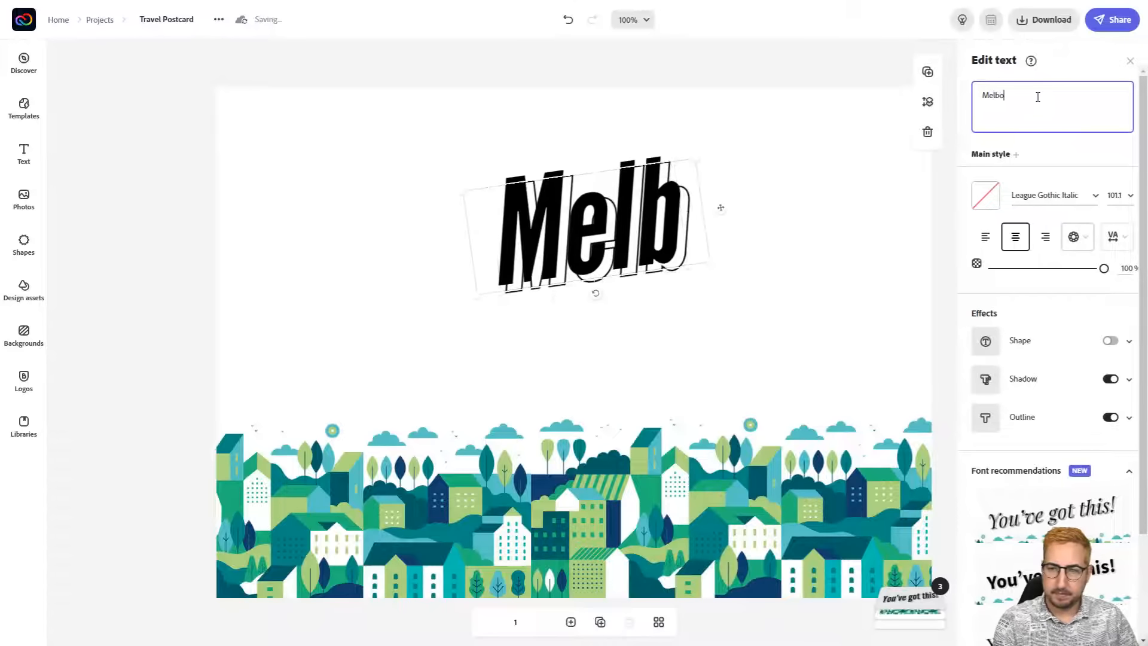
pyautogui.write('urne!')
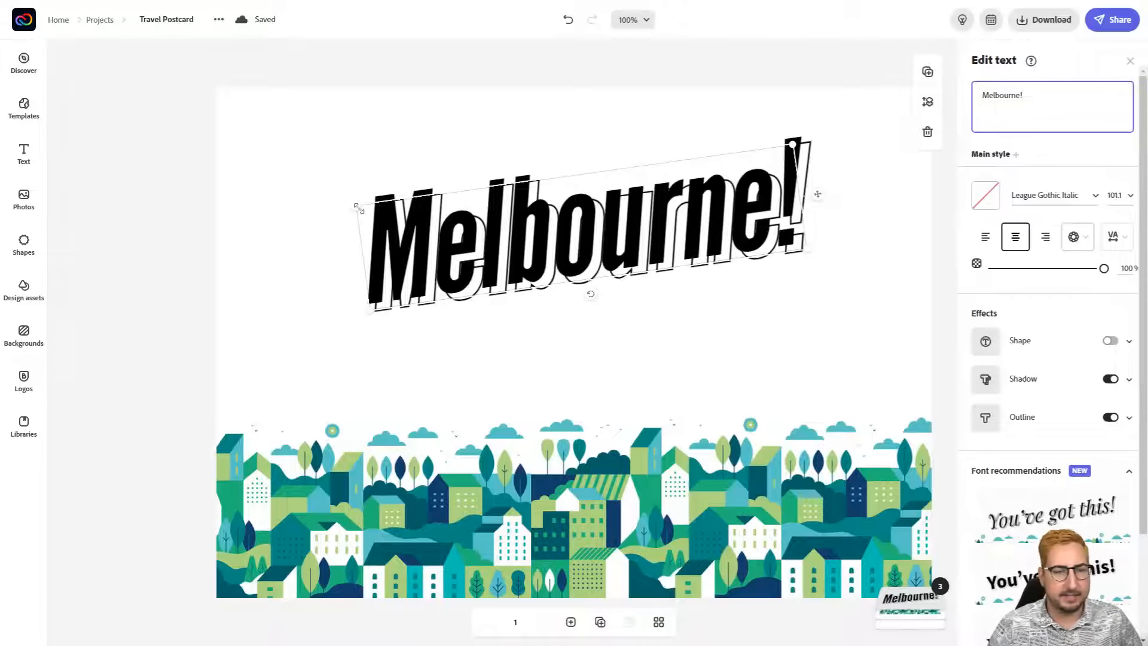
pyautogui.moveTo(357, 207); pyautogui.dragTo(275, 181)
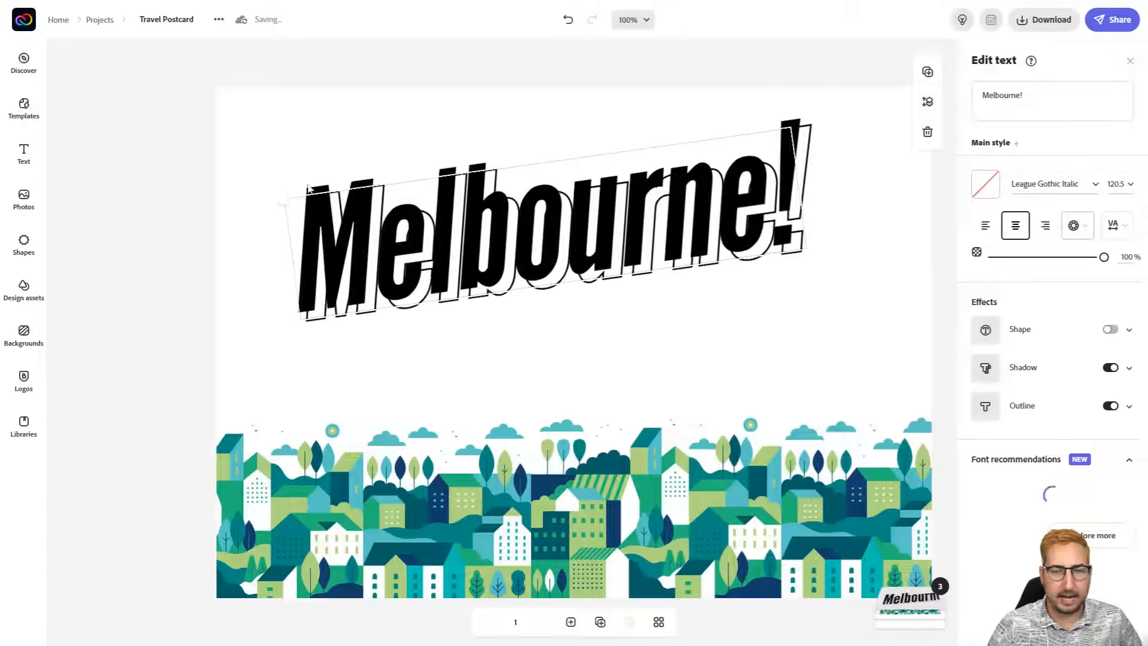
pyautogui.moveTo(813, 249); pyautogui.dragTo(869, 289)
pyautogui.moveTo(784, 257); pyautogui.dragTo(795, 302)
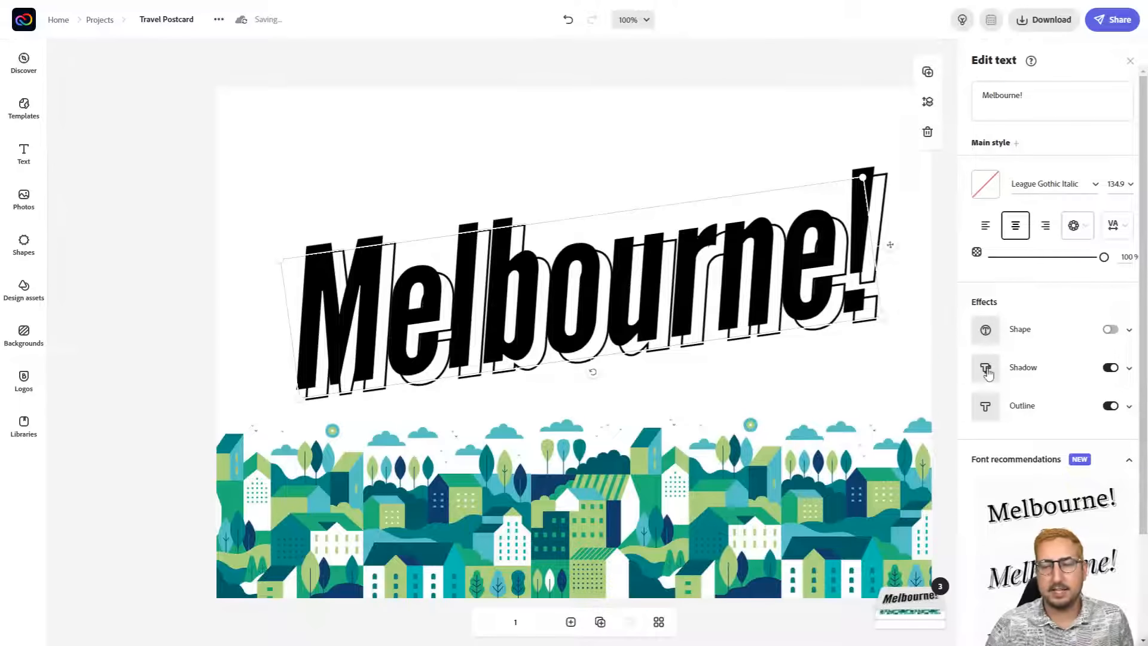
# - Set the headline's shadow colour to the teal 038982 sampled from a building in the town illustration
pyautogui.scroll(-2, 988, 372)
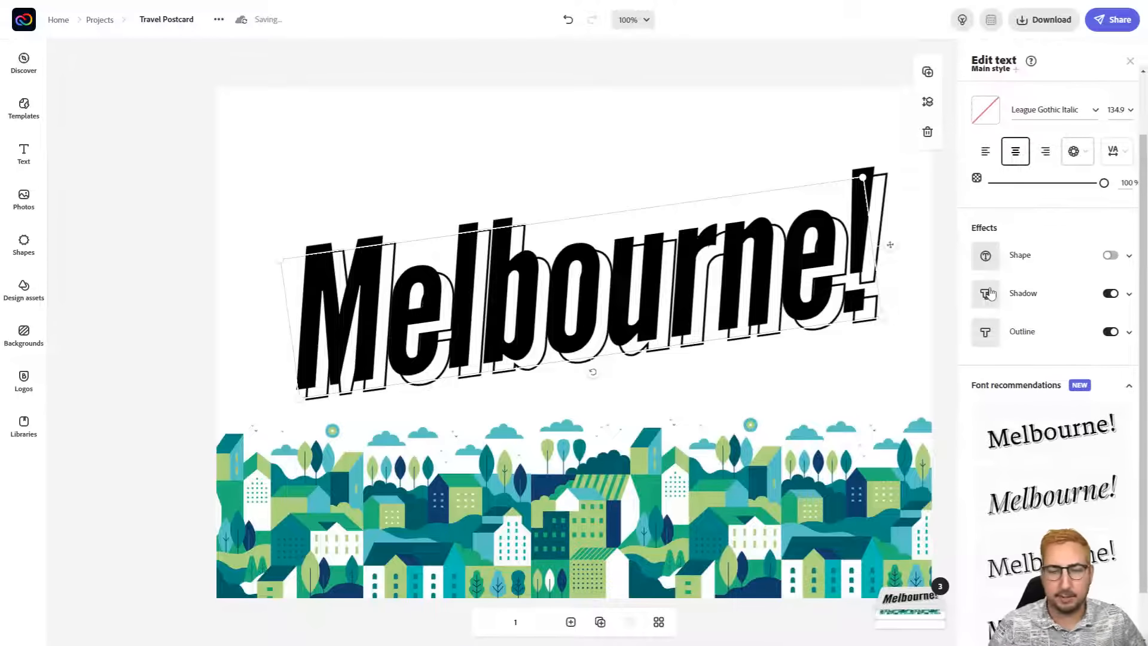
pyautogui.click(988, 298)
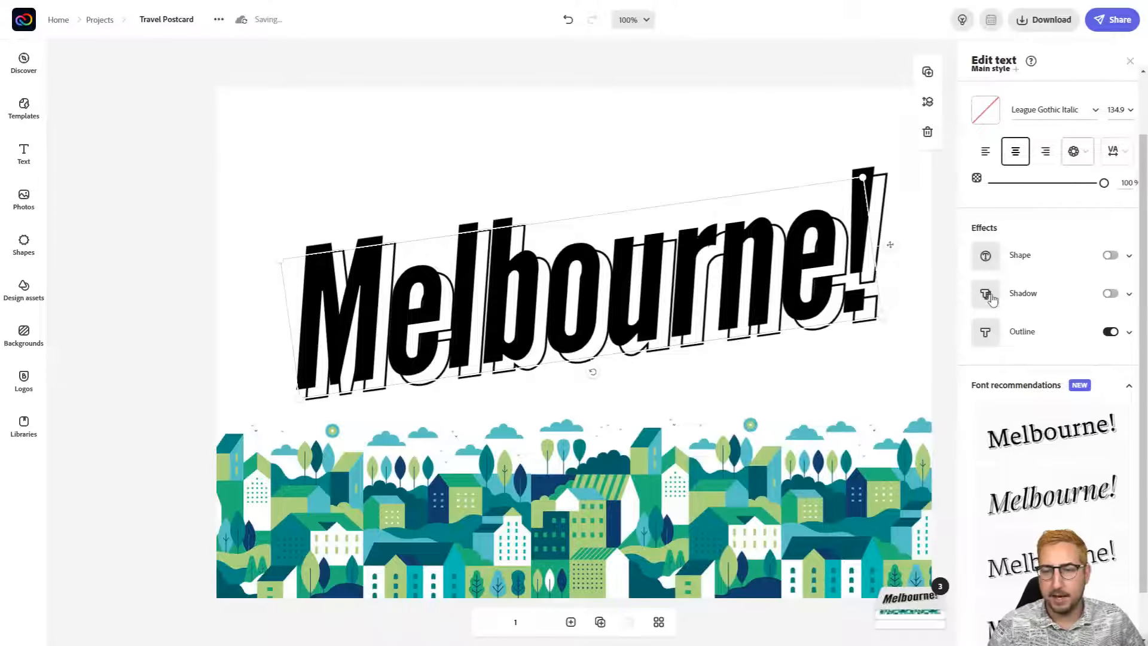
pyautogui.click(992, 299)
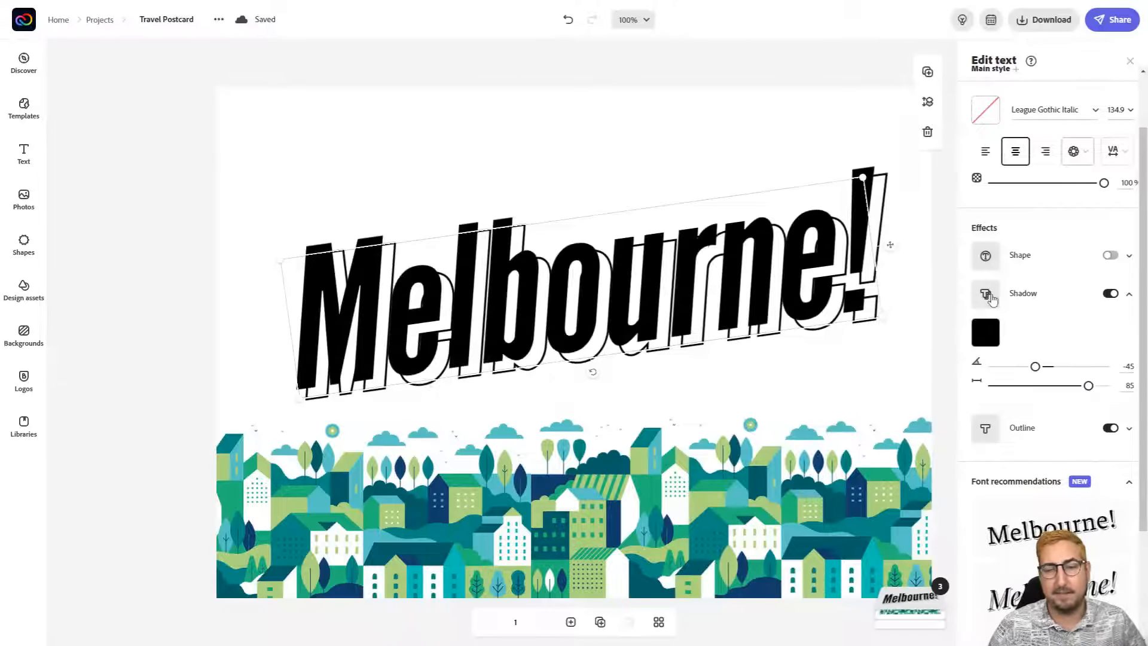
pyautogui.click(987, 334)
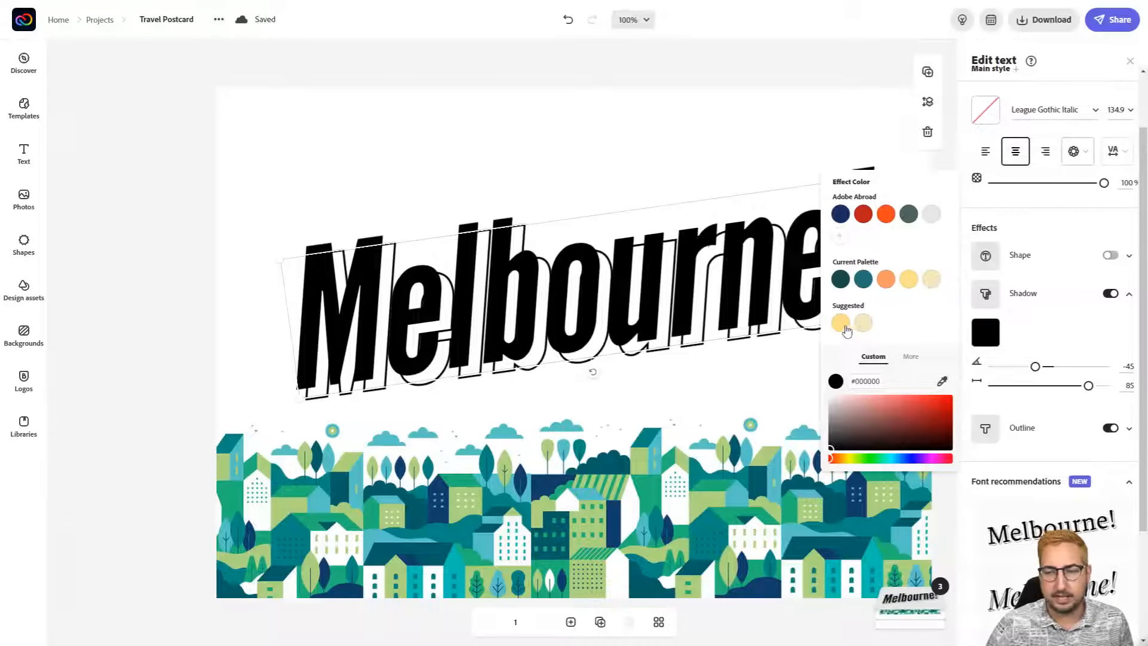
pyautogui.click(941, 381)
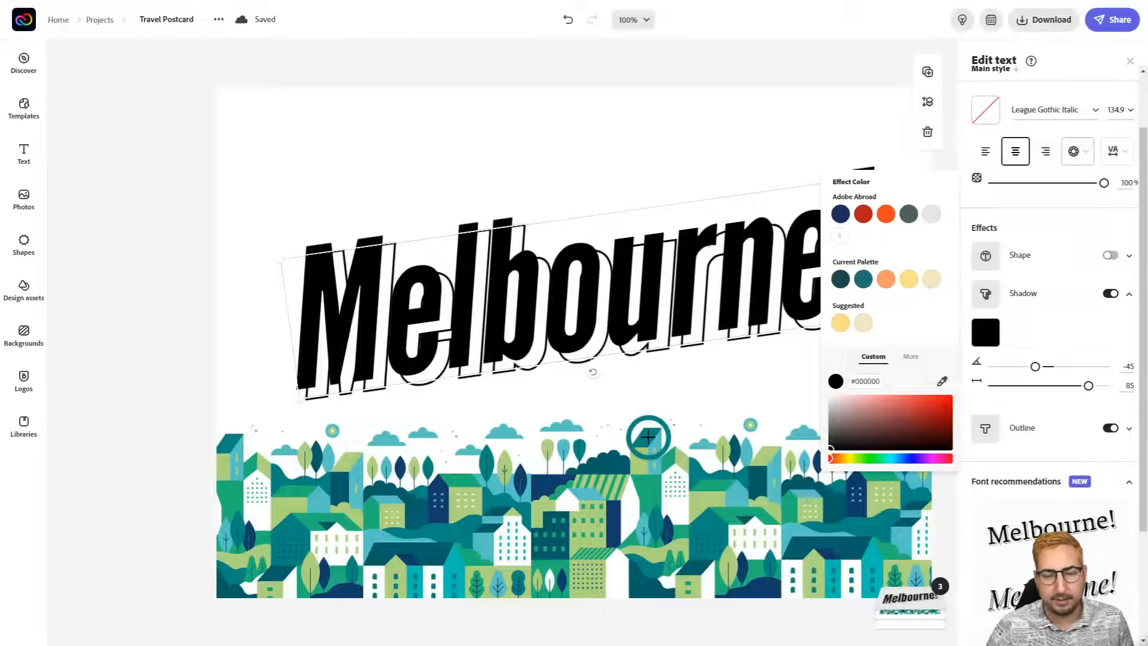
pyautogui.click(650, 436)
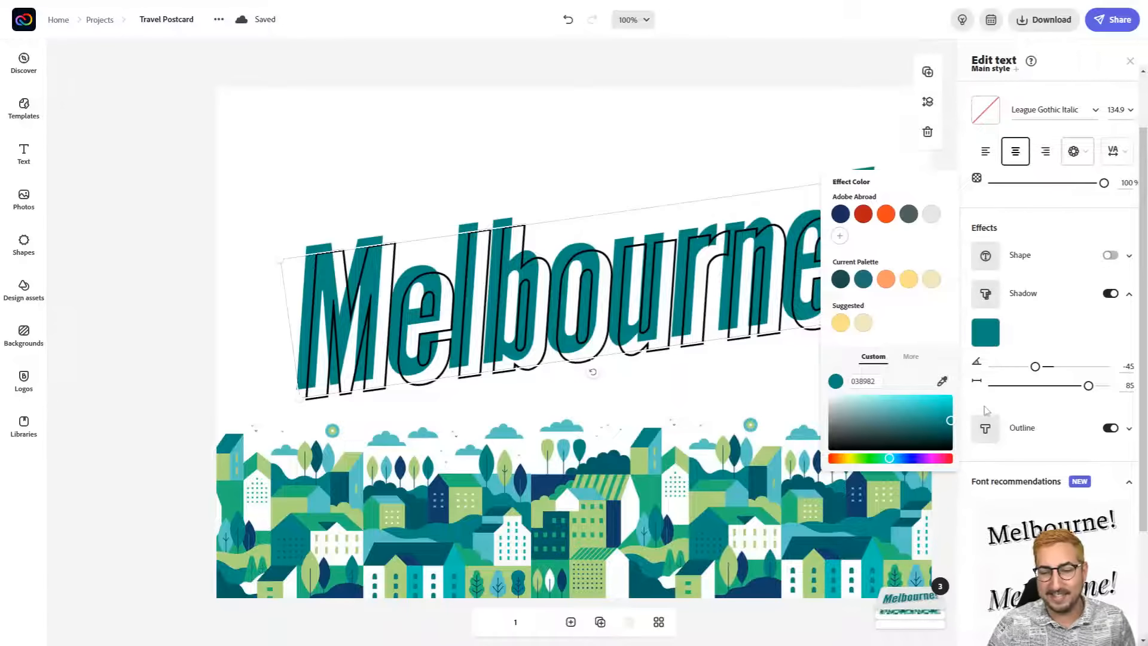
# - Set the headline's outline colour to the dark teal 016269 sampled from the town illustration
pyautogui.click(1129, 428)
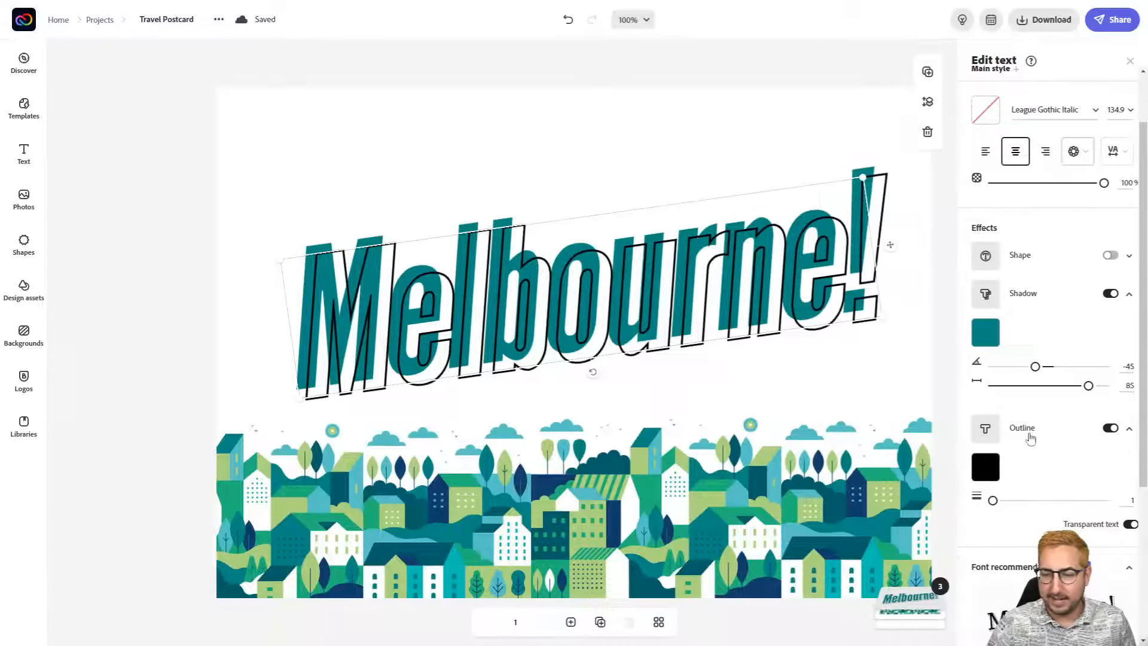
pyautogui.click(986, 467)
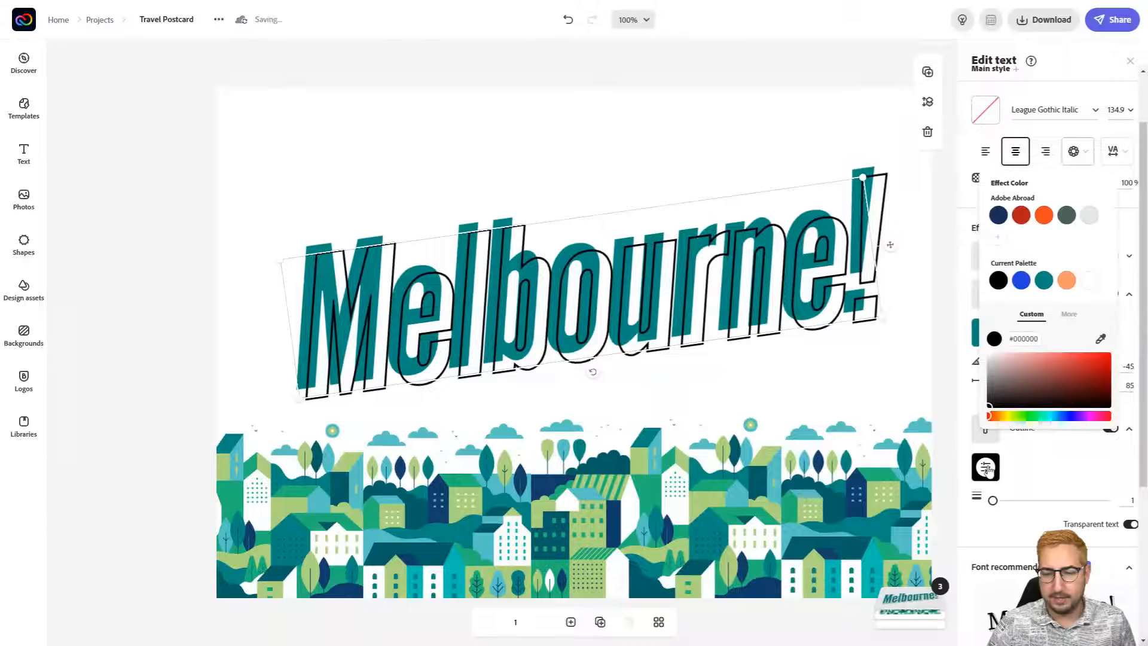
pyautogui.click(1102, 339)
pyautogui.click(763, 484)
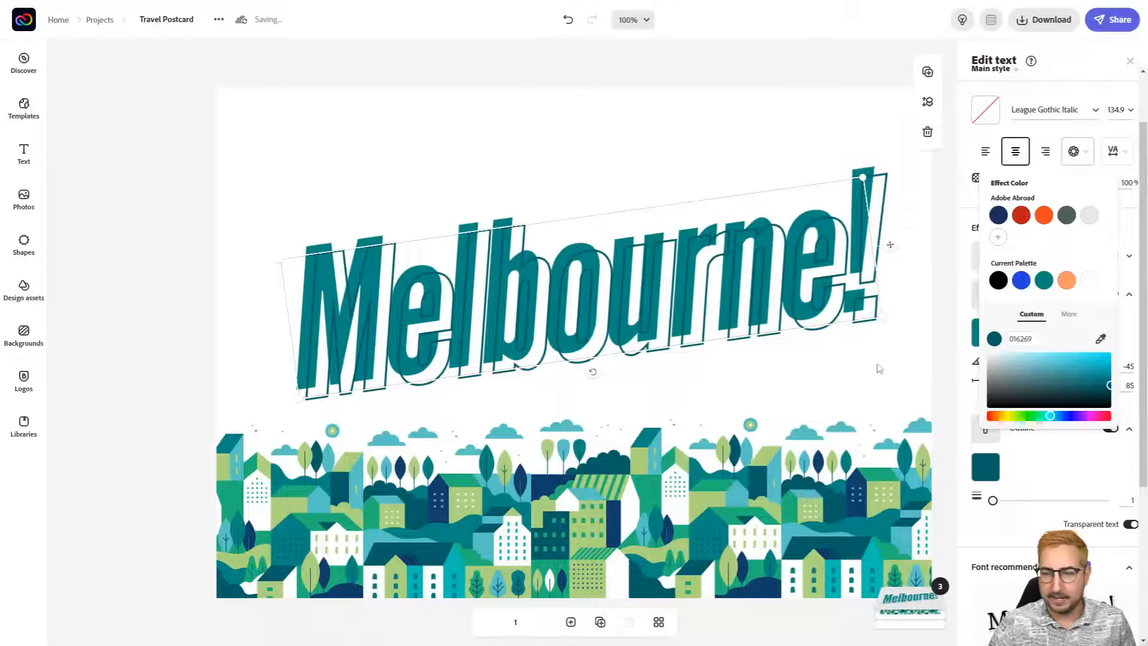
# - Match the headline's shadow colour to the dark teal 016269 by sampling it from the town illustration
pyautogui.click(973, 284)
pyautogui.click(985, 333)
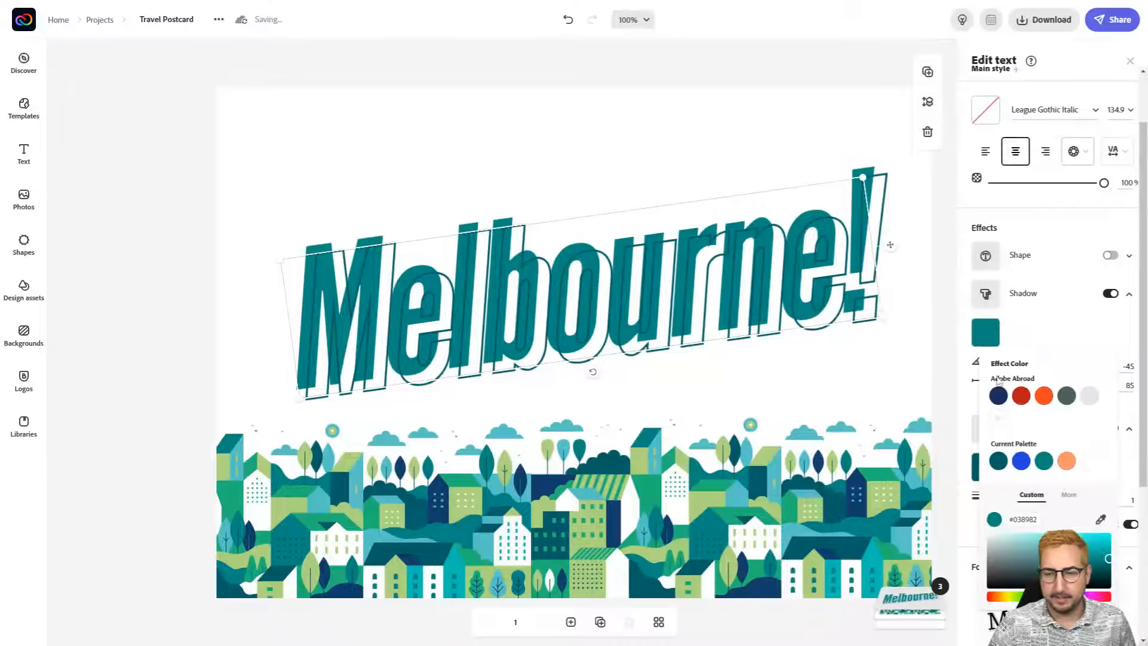
pyautogui.click(1101, 519)
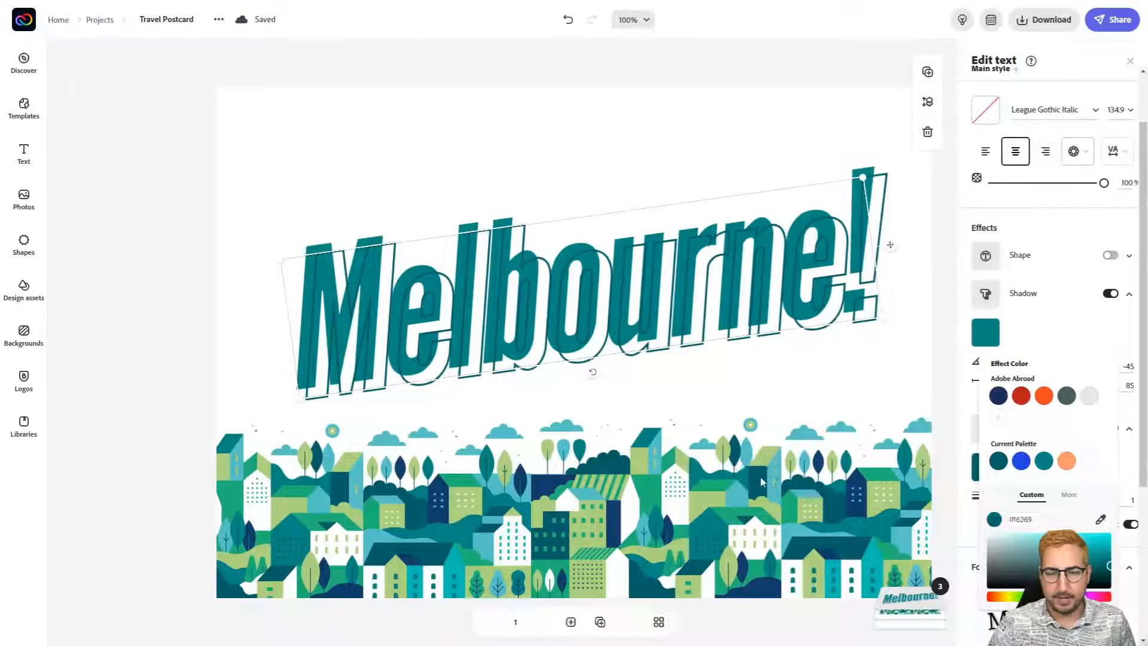
pyautogui.click(755, 475)
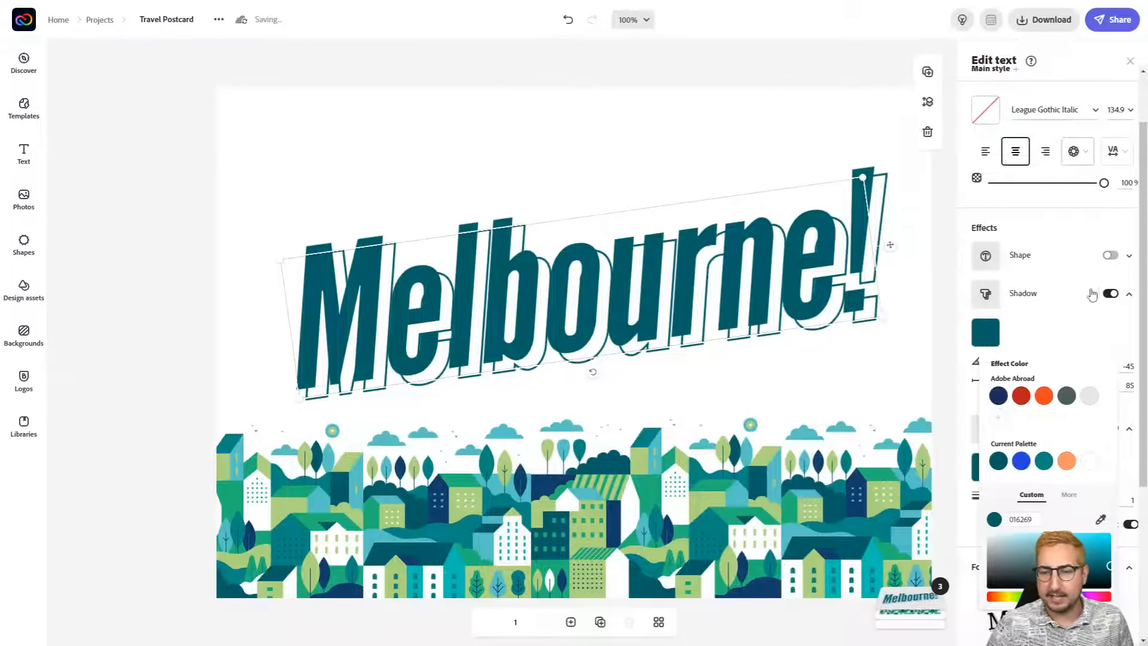
# - Set the headline's shadow distance to 42, leaving the outline thickness at 1
pyautogui.click(1129, 296)
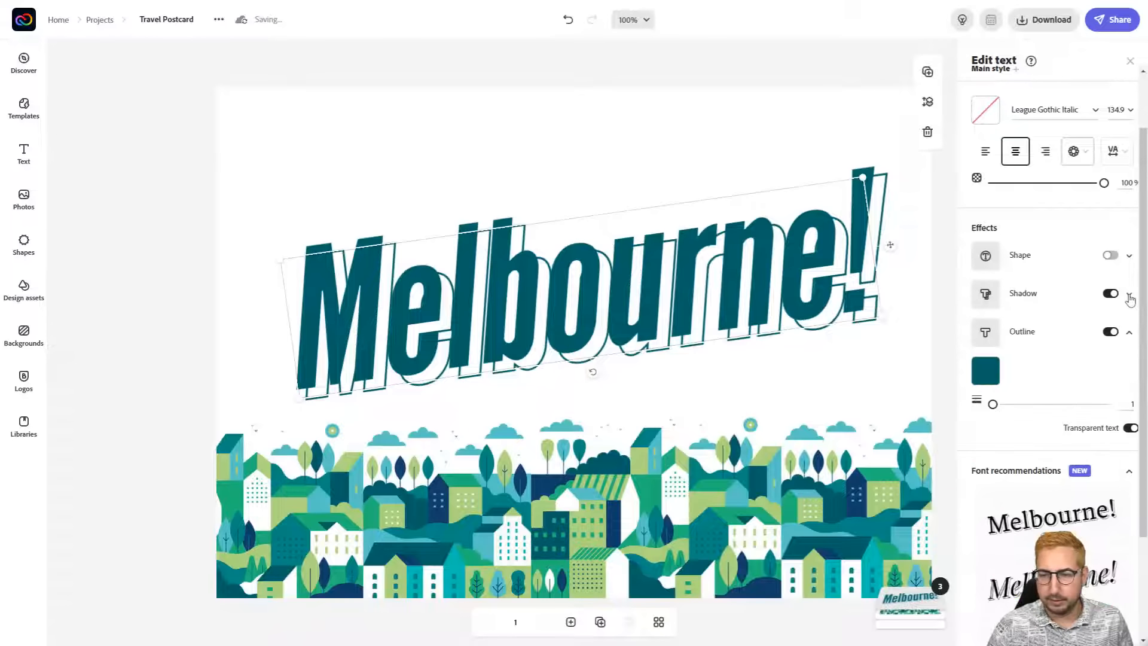
pyautogui.click(1129, 297)
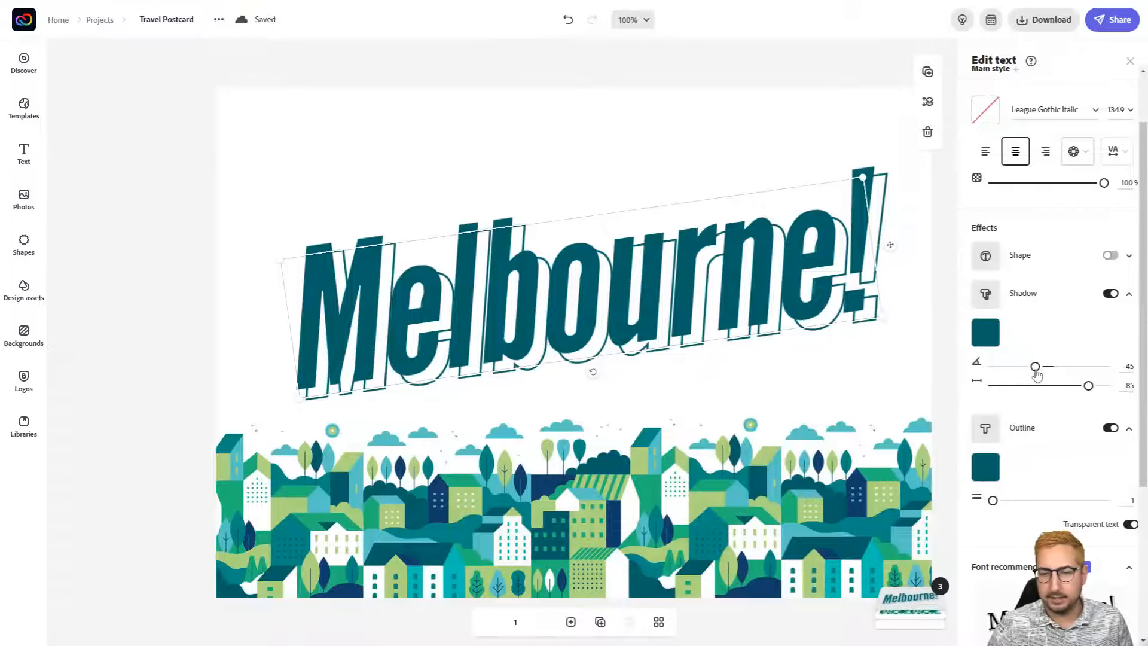
pyautogui.moveTo(1091, 388); pyautogui.dragTo(1041, 389)
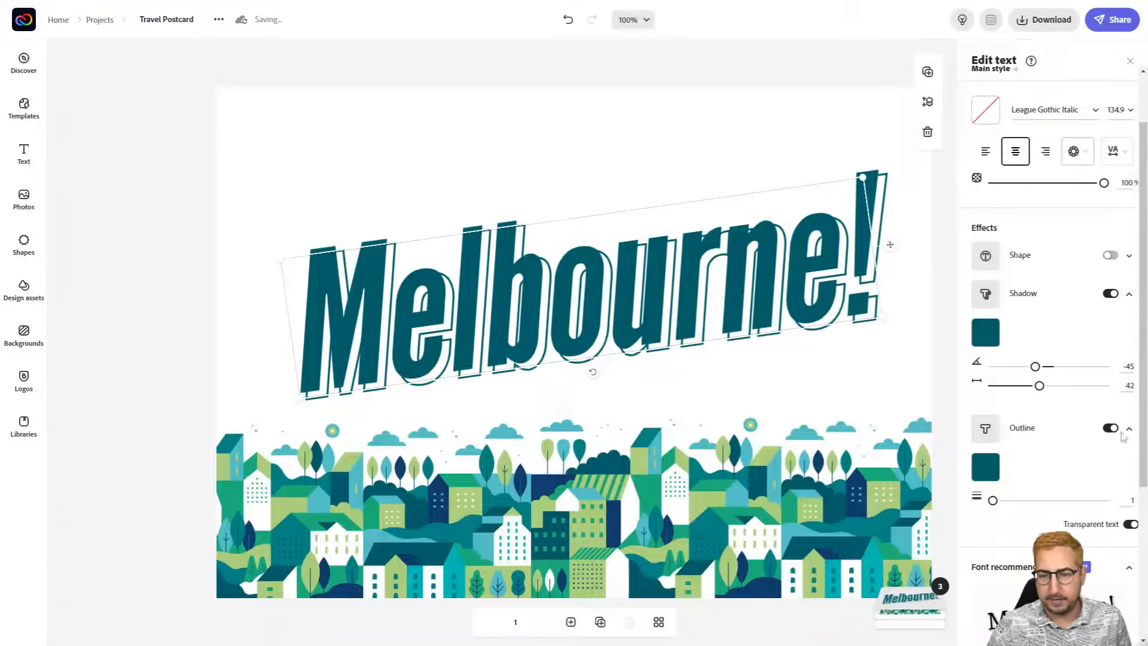
pyautogui.moveTo(993, 501); pyautogui.dragTo(993, 501)
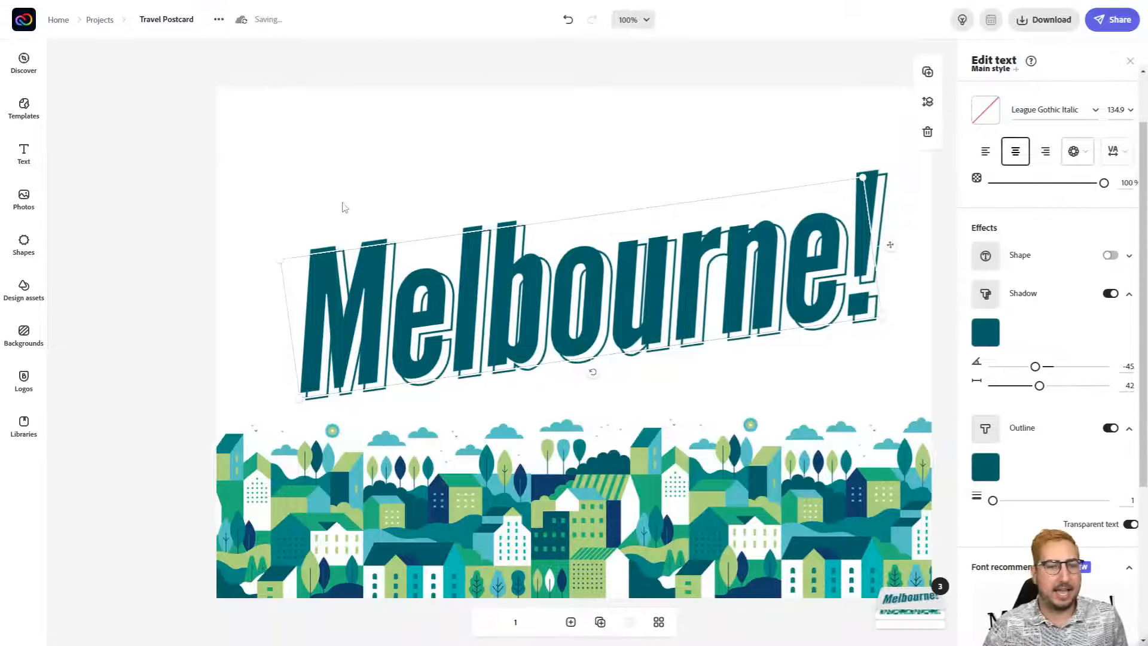
# - Duplicate the "Melbourne!" headline, shrink the copy to about 85 pt and place it above the start of the original
pyautogui.click(928, 73)
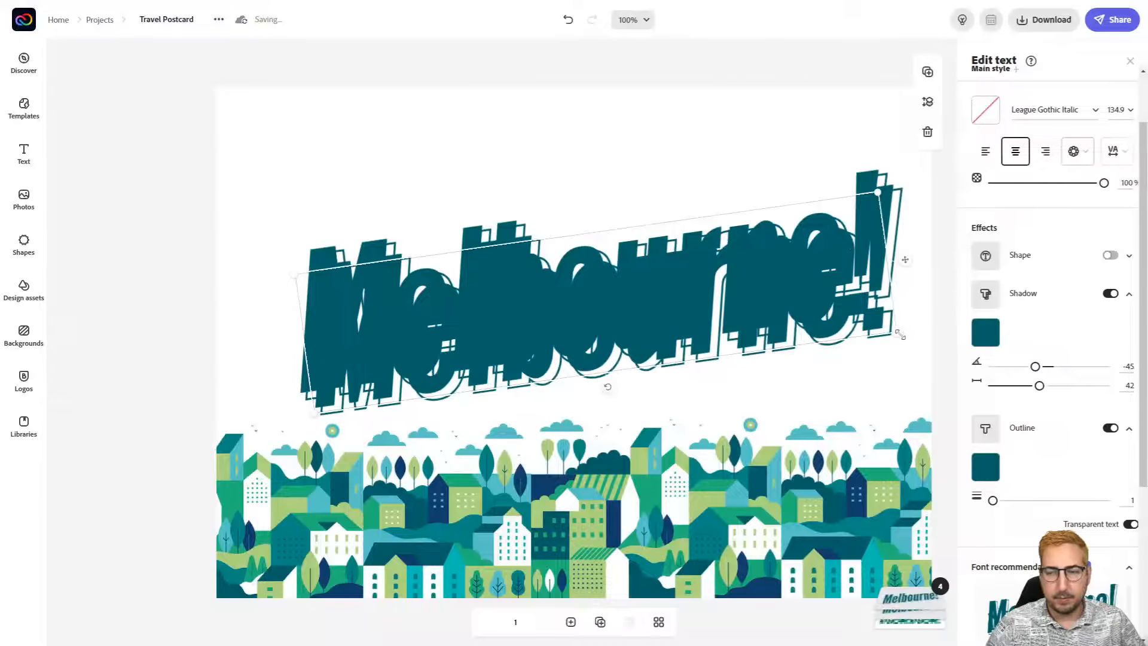
pyautogui.moveTo(899, 333); pyautogui.dragTo(676, 291)
pyautogui.moveTo(582, 281); pyautogui.dragTo(567, 183)
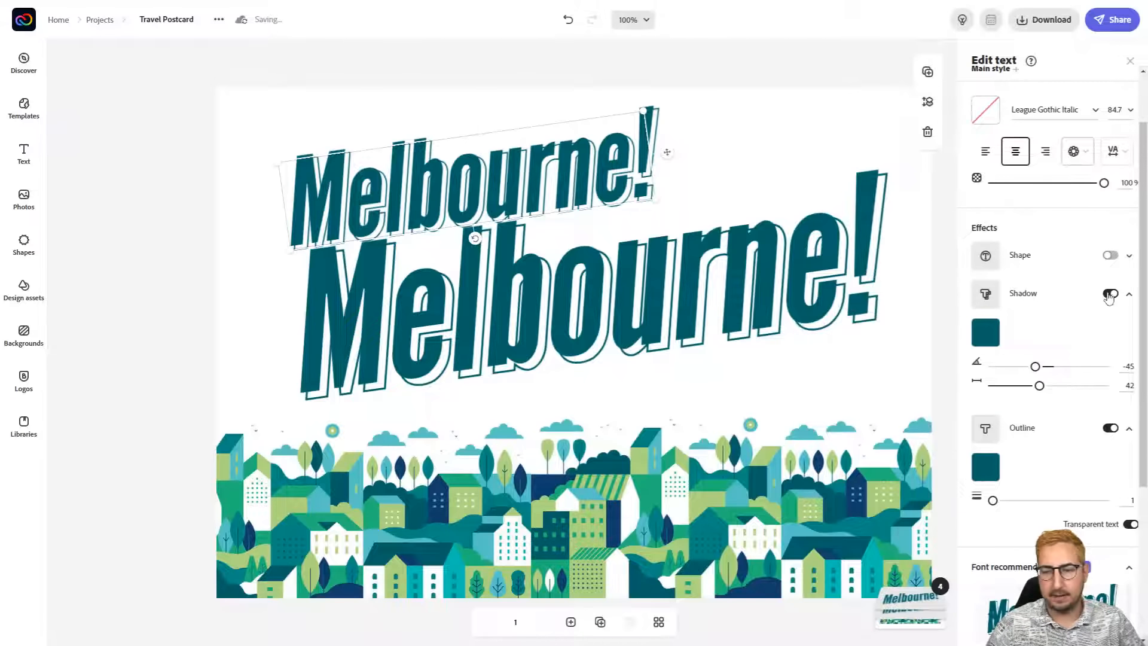
# - Turn off the smaller copy's shadow and outline and colour its text light green AED27E, sampled from the town illustration
pyautogui.click(1110, 294)
pyautogui.click(1110, 332)
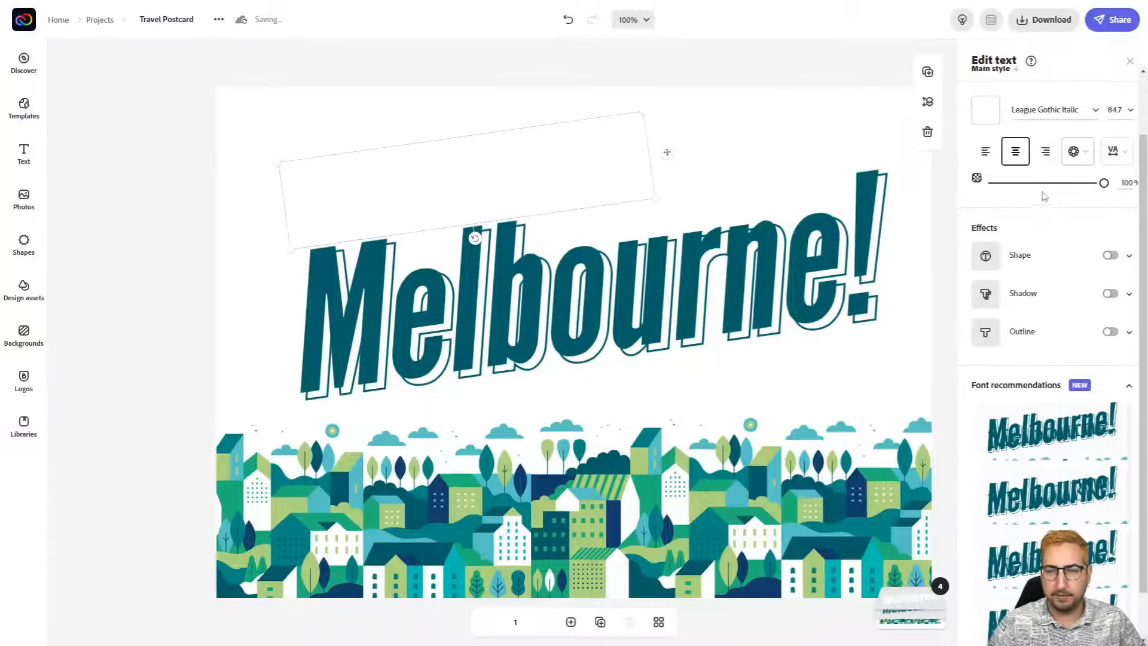
pyautogui.click(984, 113)
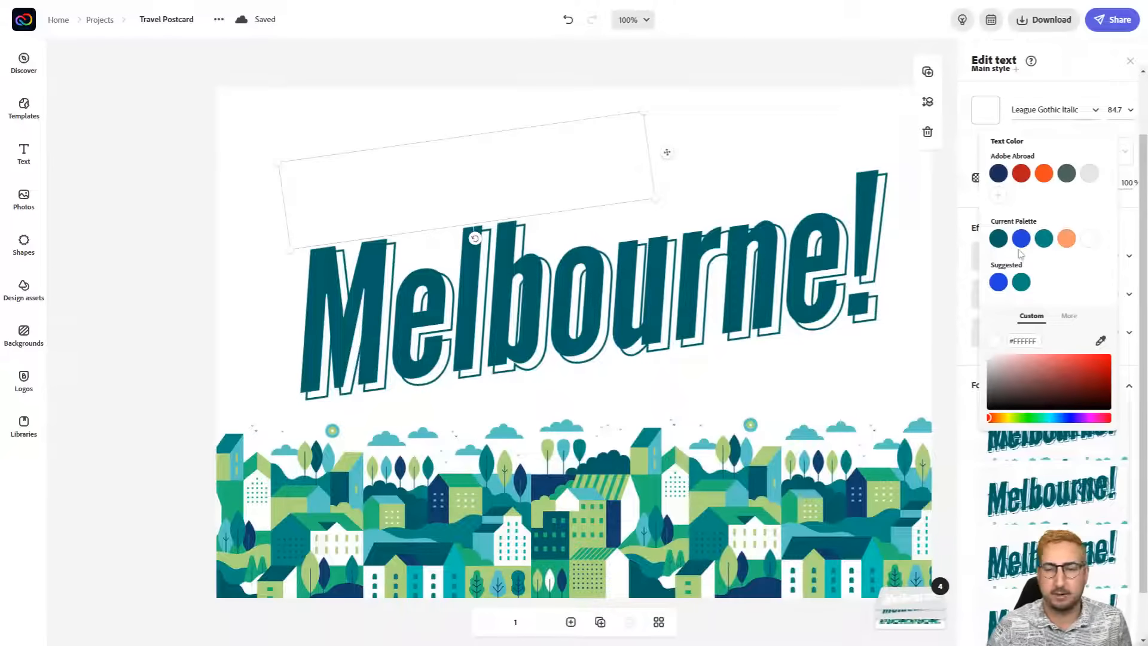
pyautogui.click(1102, 343)
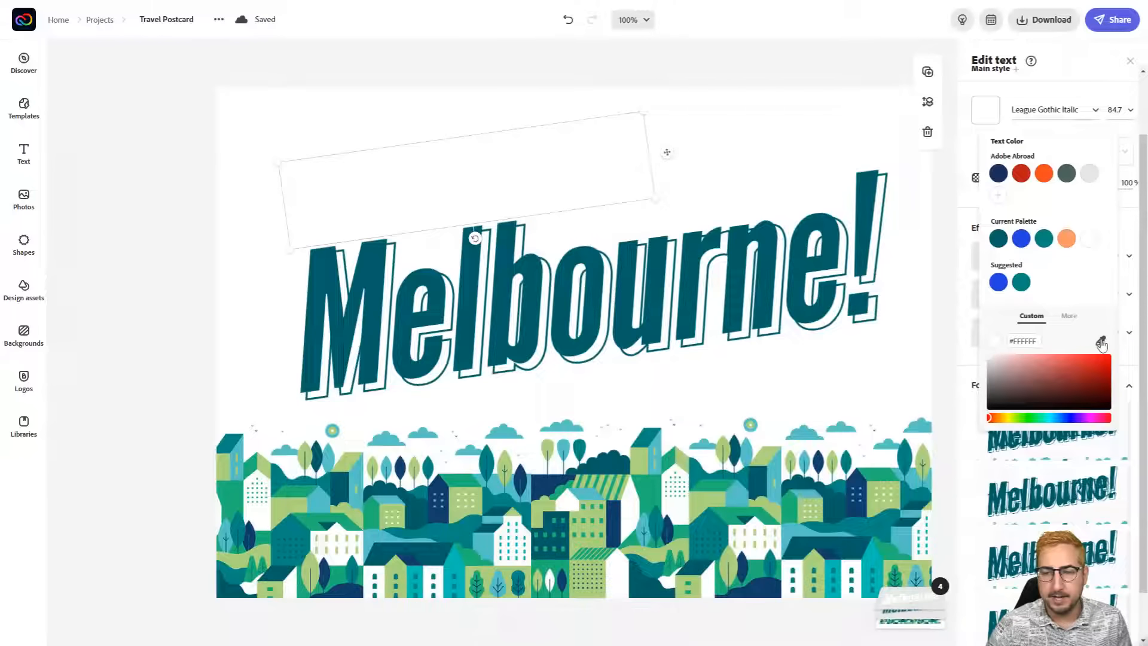
pyautogui.click(767, 458)
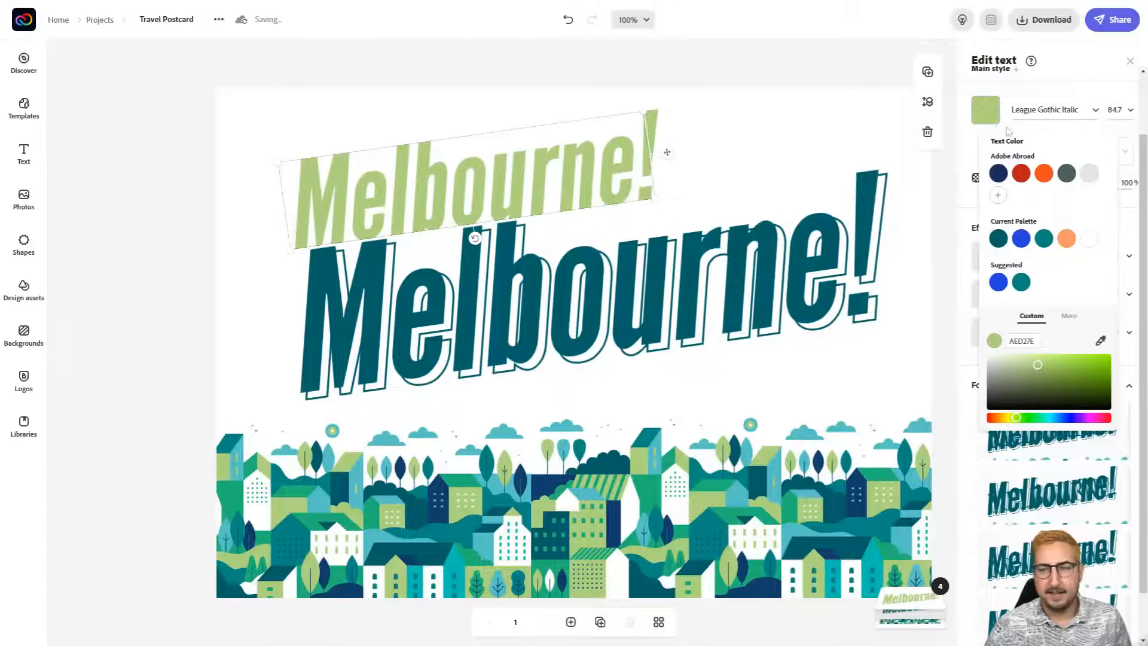
# - Change the font of the light green text to Mascot MVB Regular
pyautogui.click(1054, 112)
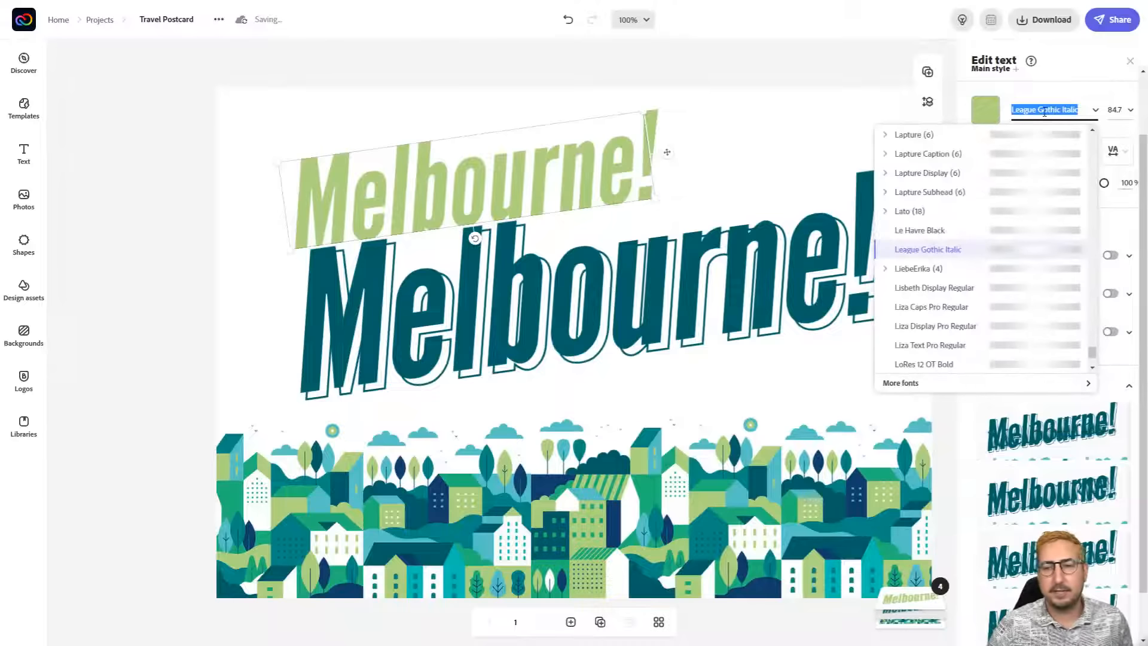
pyautogui.click(1011, 94)
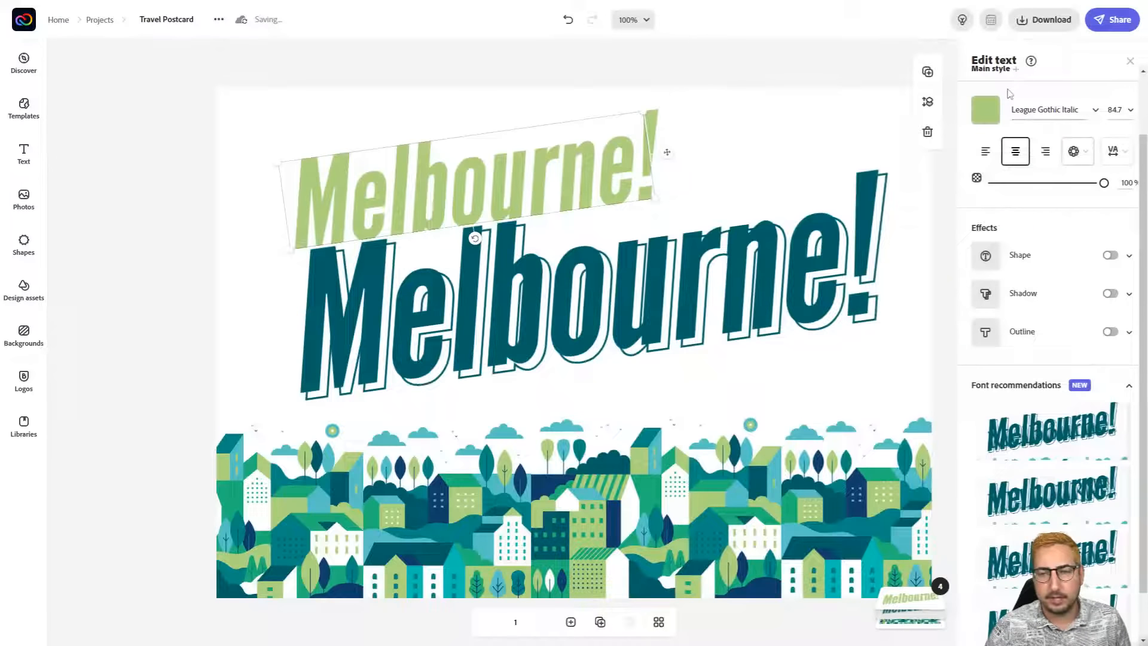
pyautogui.click(1095, 112)
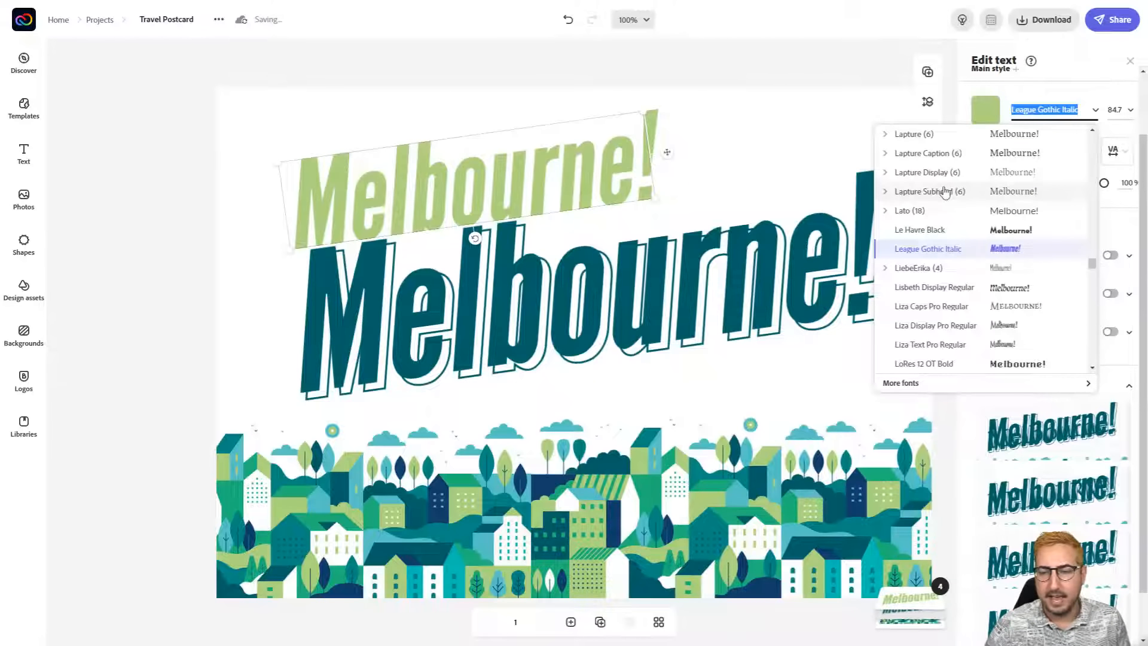
pyautogui.scroll(-2, 942, 189)
pyautogui.scroll(-5, 944, 190)
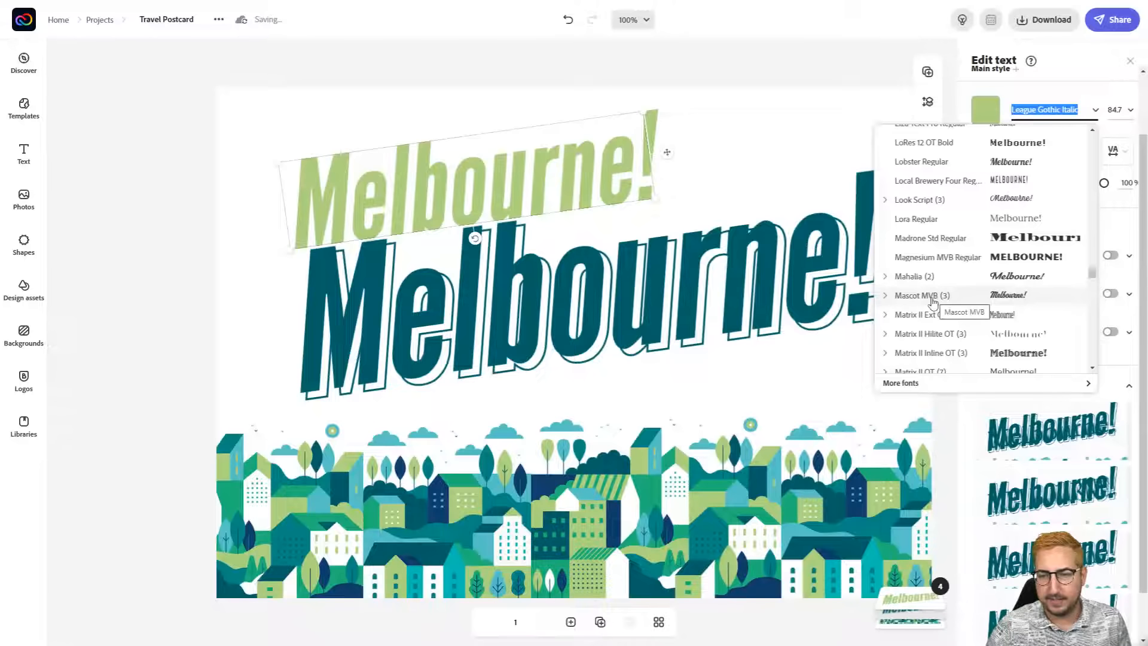
pyautogui.click(886, 297)
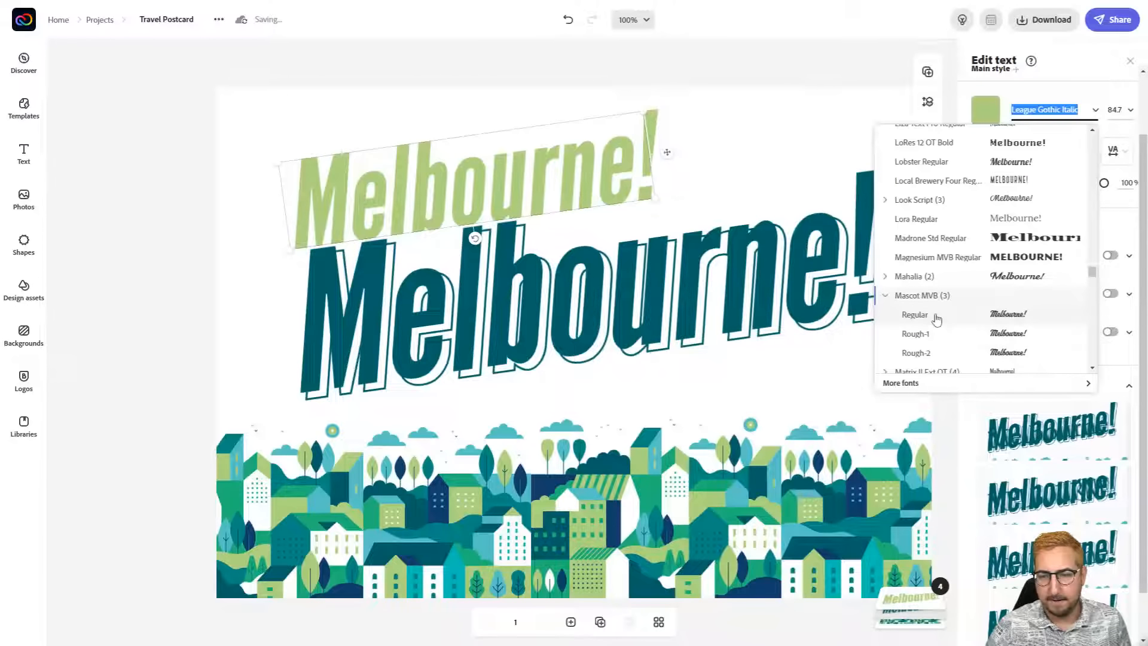
pyautogui.click(916, 314)
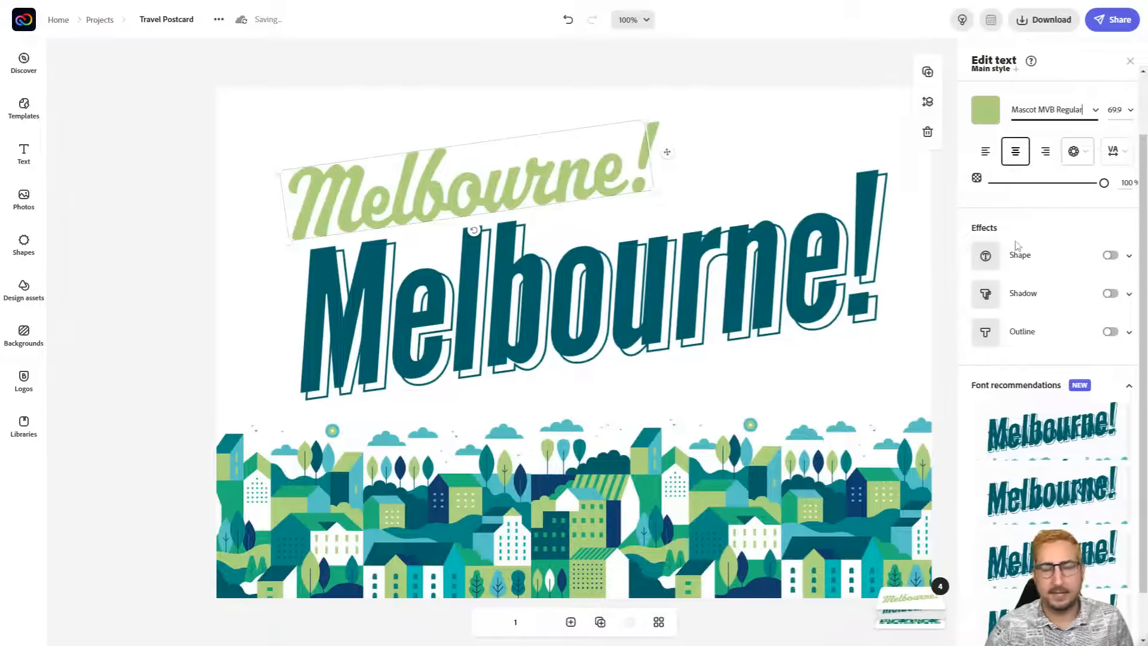
# - Replace the wording of the light green script text with "Greetings From"
pyautogui.scroll(2, 1018, 245)
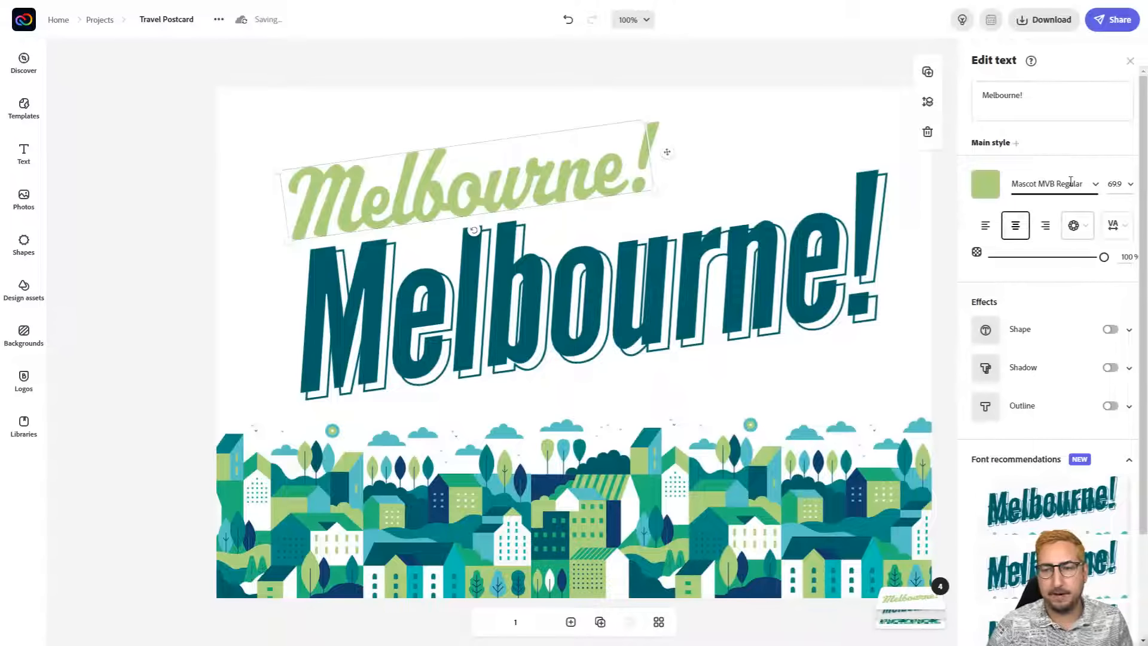
pyautogui.click(1019, 96)
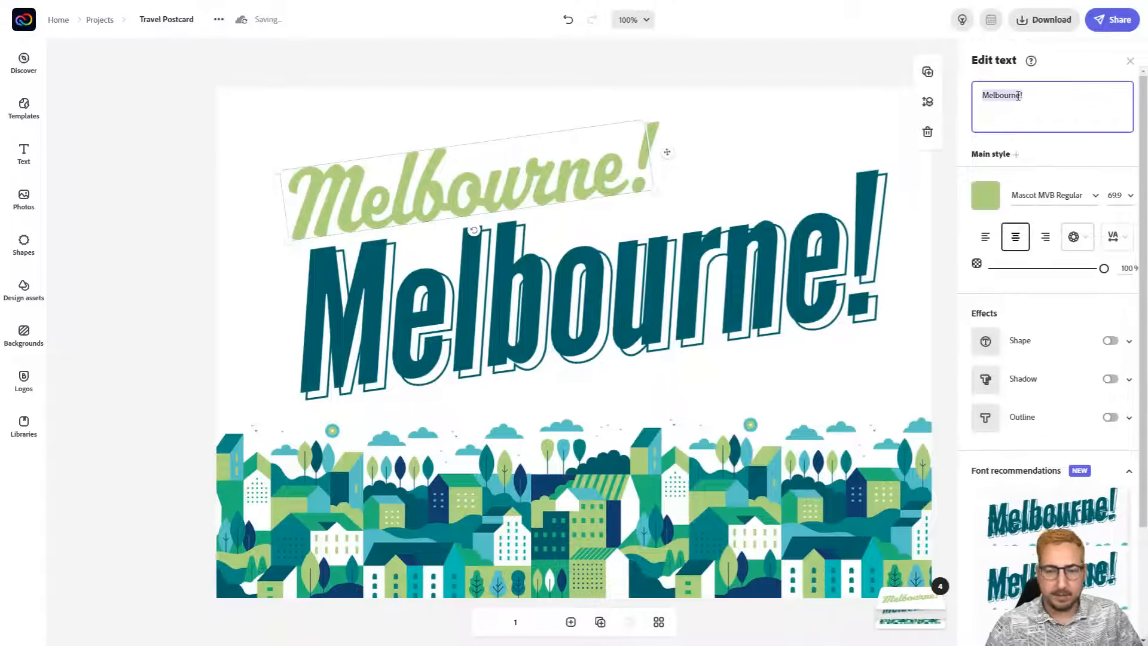
pyautogui.write('Gree')
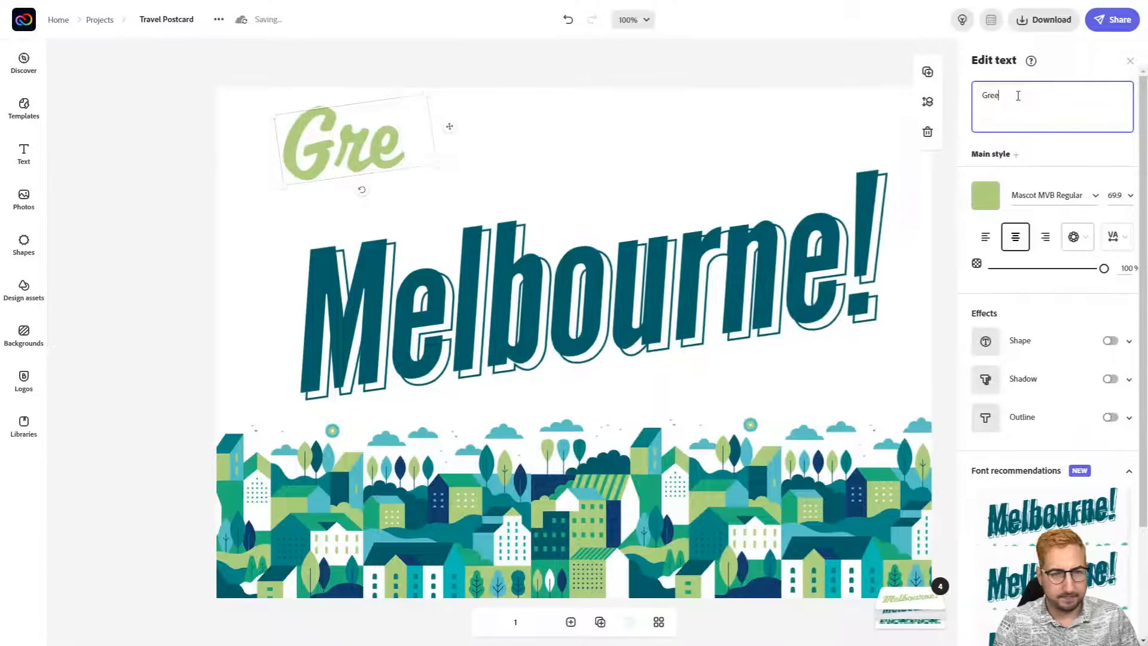
pyautogui.write('tings')
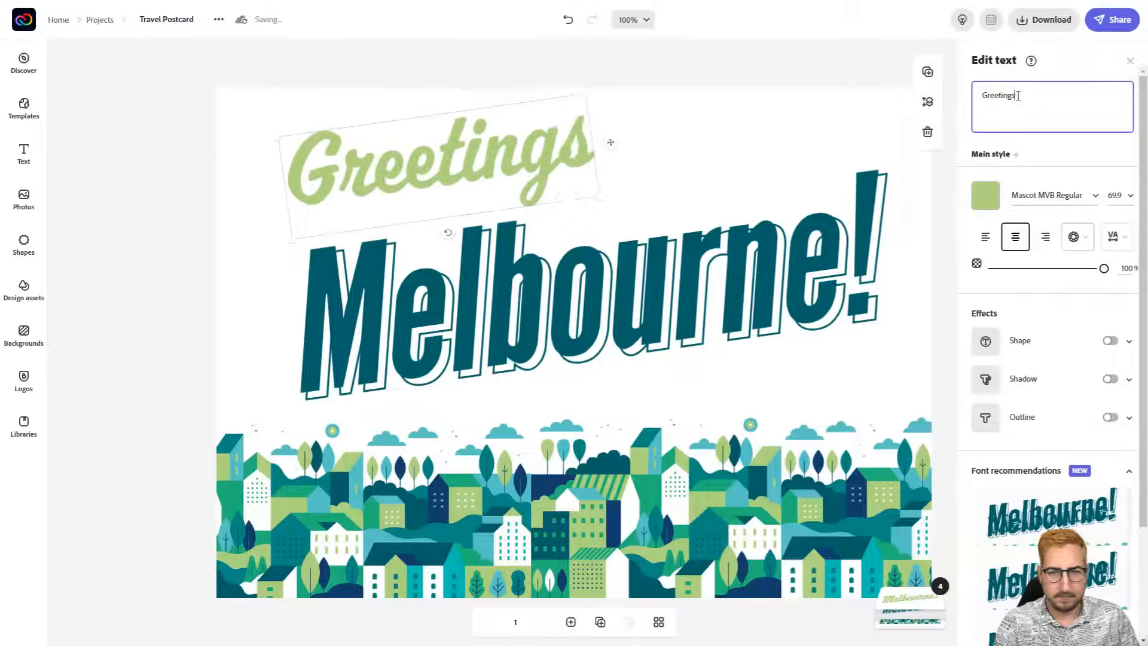
pyautogui.write(' From')
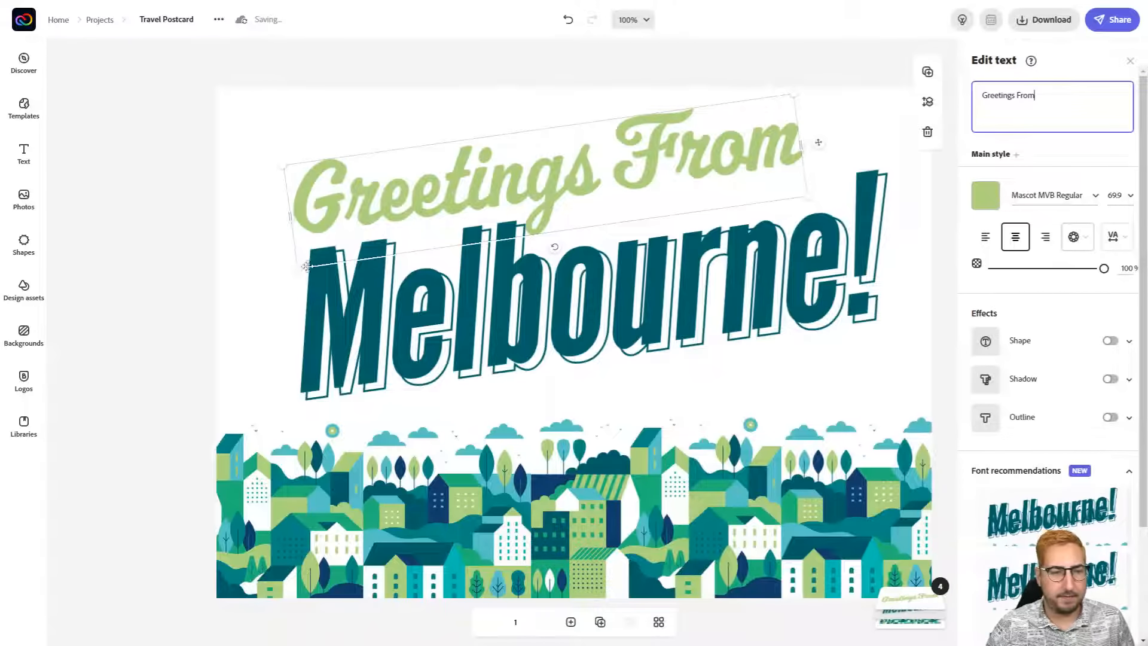
# - Shrink "Greetings From" to about 41.7 pt and fit it just above the headline, between the "b" and the exclamation mark
pyautogui.moveTo(309, 260); pyautogui.dragTo(311, 261)
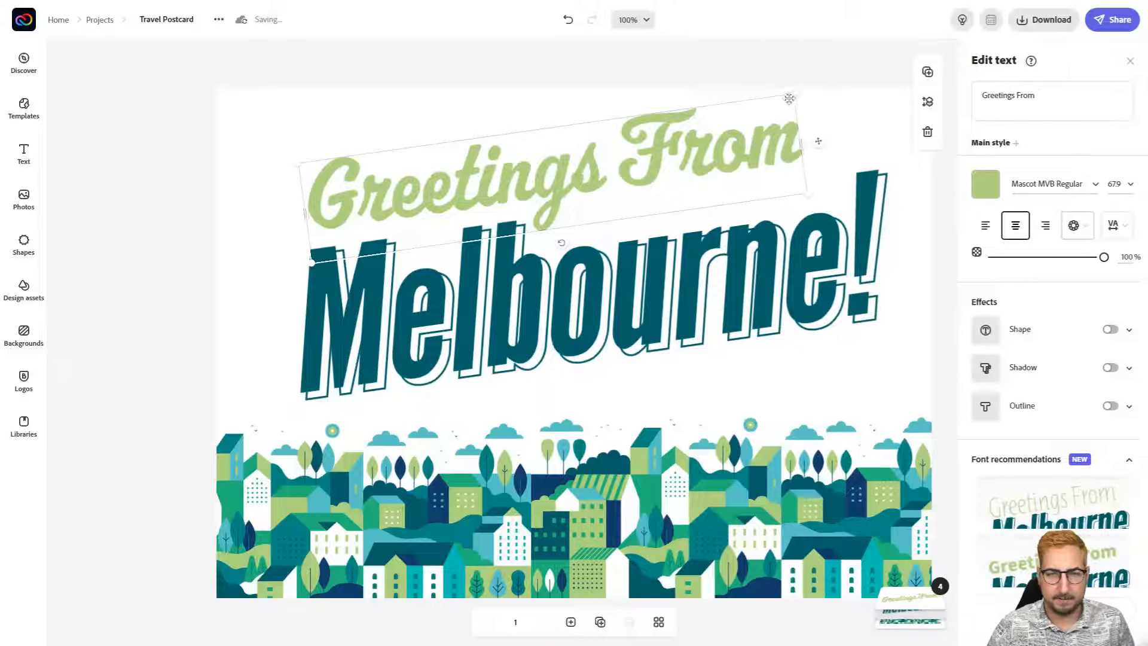
pyautogui.moveTo(791, 97); pyautogui.dragTo(688, 160)
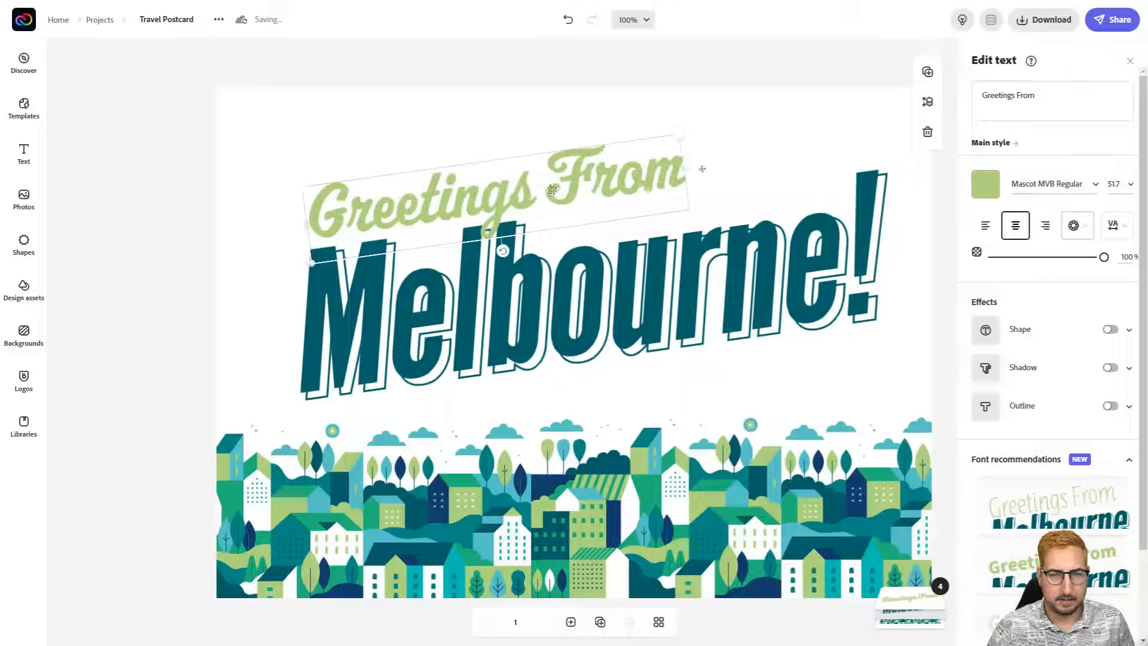
pyautogui.moveTo(553, 184); pyautogui.dragTo(612, 177)
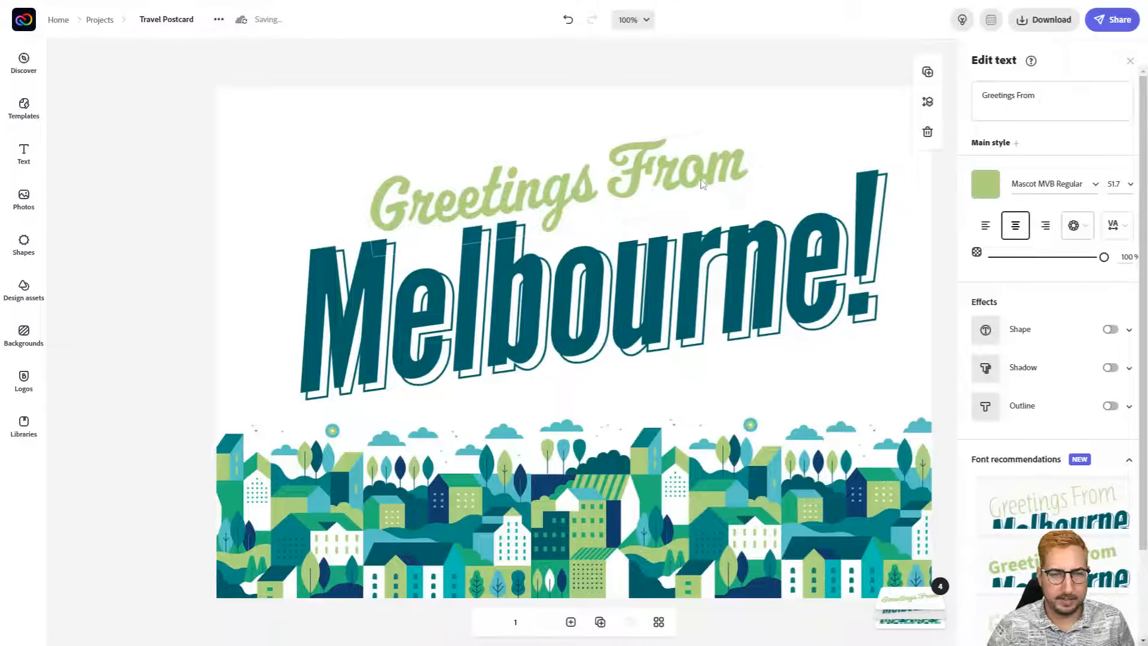
pyautogui.moveTo(733, 185); pyautogui.dragTo(864, 191)
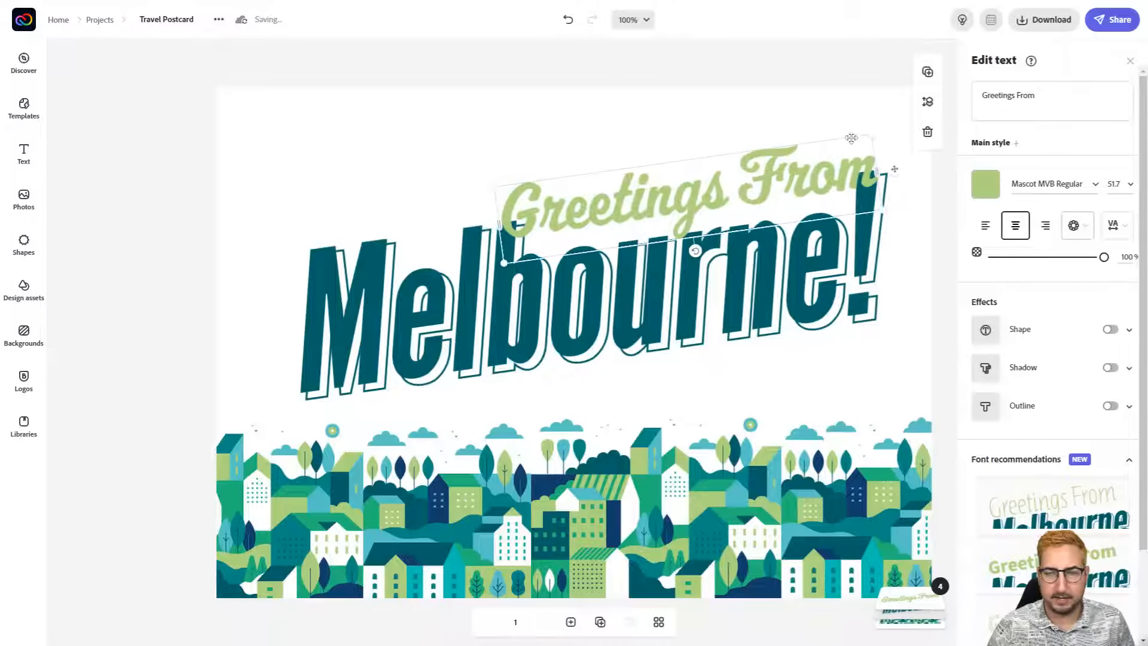
pyautogui.moveTo(874, 134); pyautogui.dragTo(782, 182)
pyautogui.moveTo(721, 207); pyautogui.dragTo(757, 191)
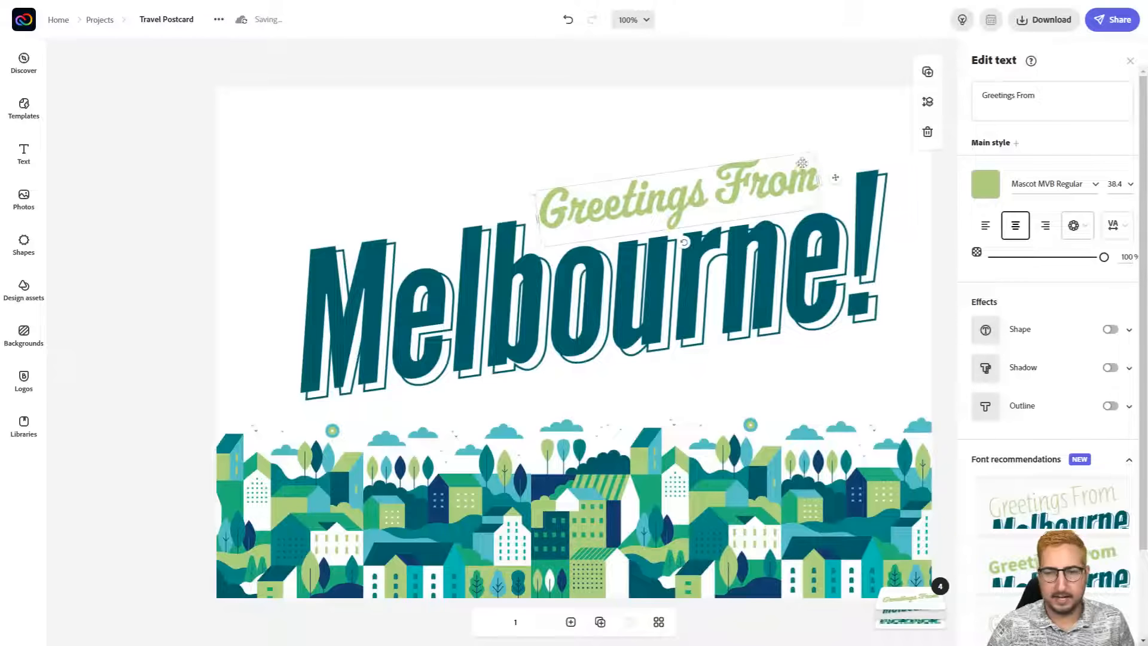
pyautogui.moveTo(817, 154); pyautogui.dragTo(836, 139)
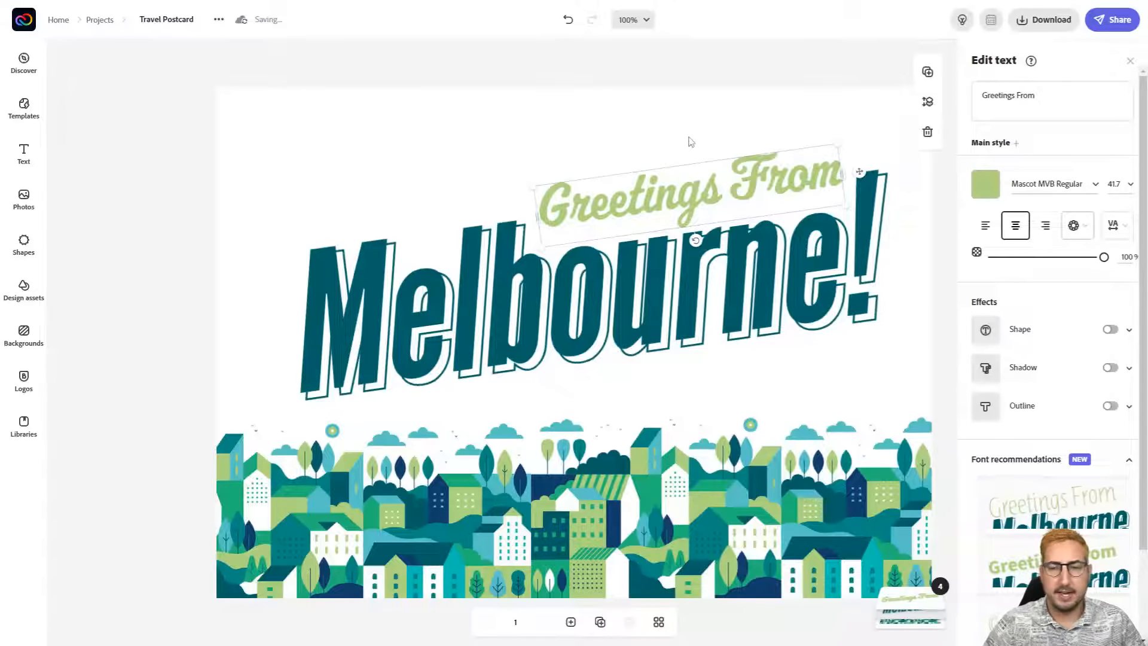
pyautogui.press('Left')
pyautogui.press('Left')
pyautogui.press('Left')
pyautogui.press('Down')
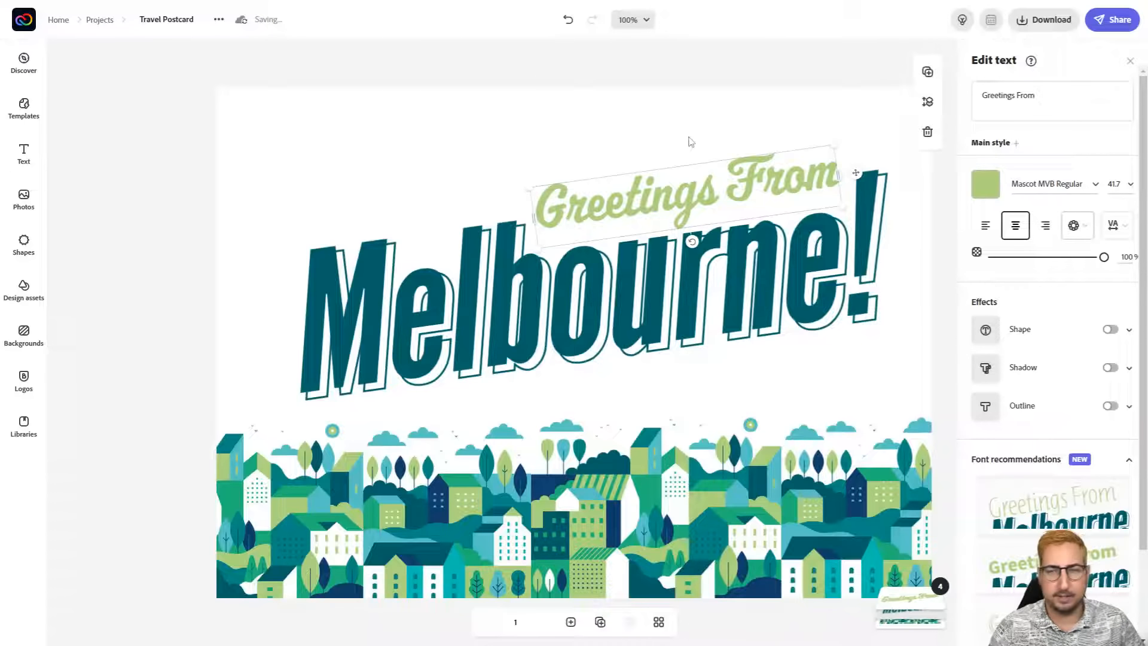
# - Group "Greetings From" with the "Melbourne!" headline and enlarge the group to span nearly the full width of the postcard
pyautogui.keyDown('shift'); pyautogui.click(469, 307); pyautogui.keyUp('shift')
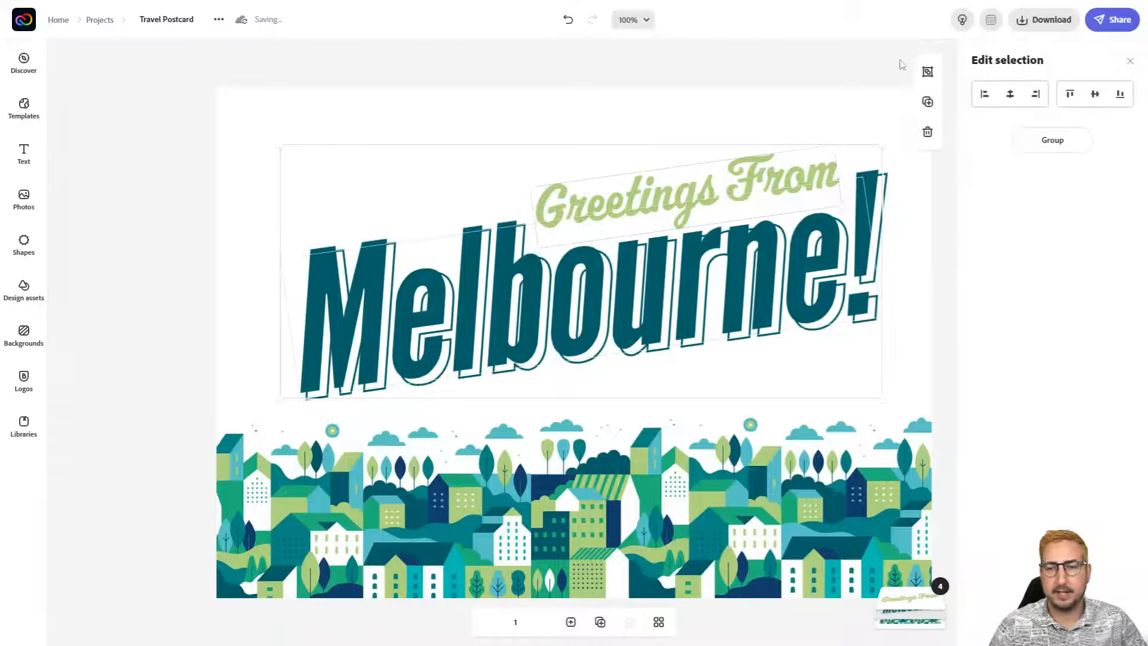
pyautogui.click(928, 72)
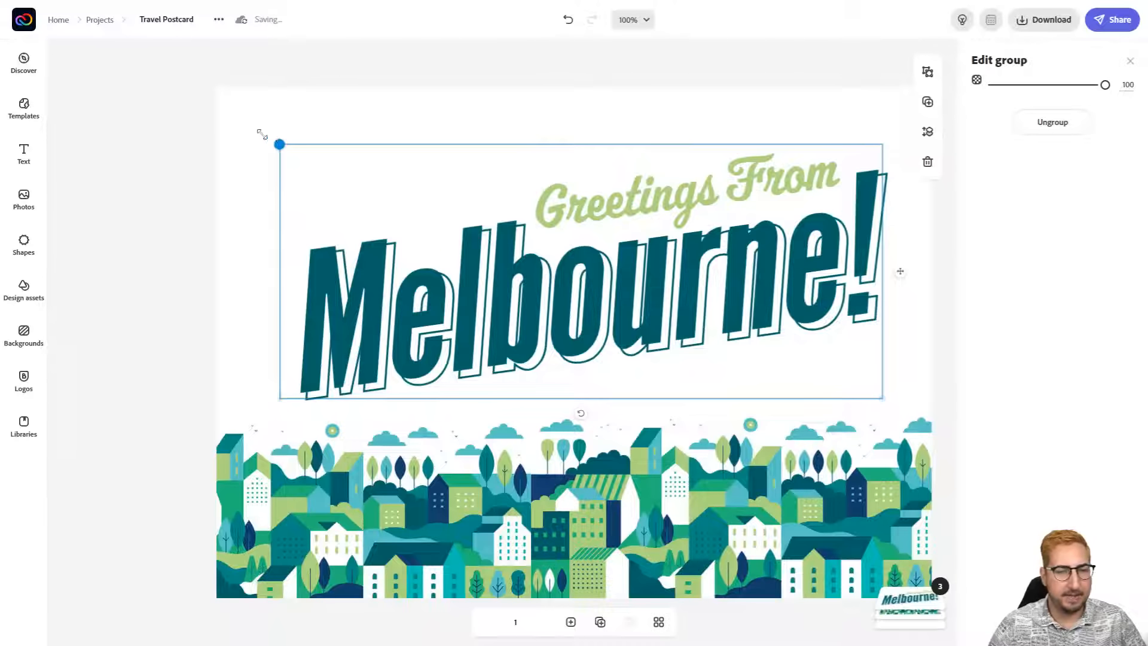
pyautogui.moveTo(279, 144); pyautogui.dragTo(233, 125)
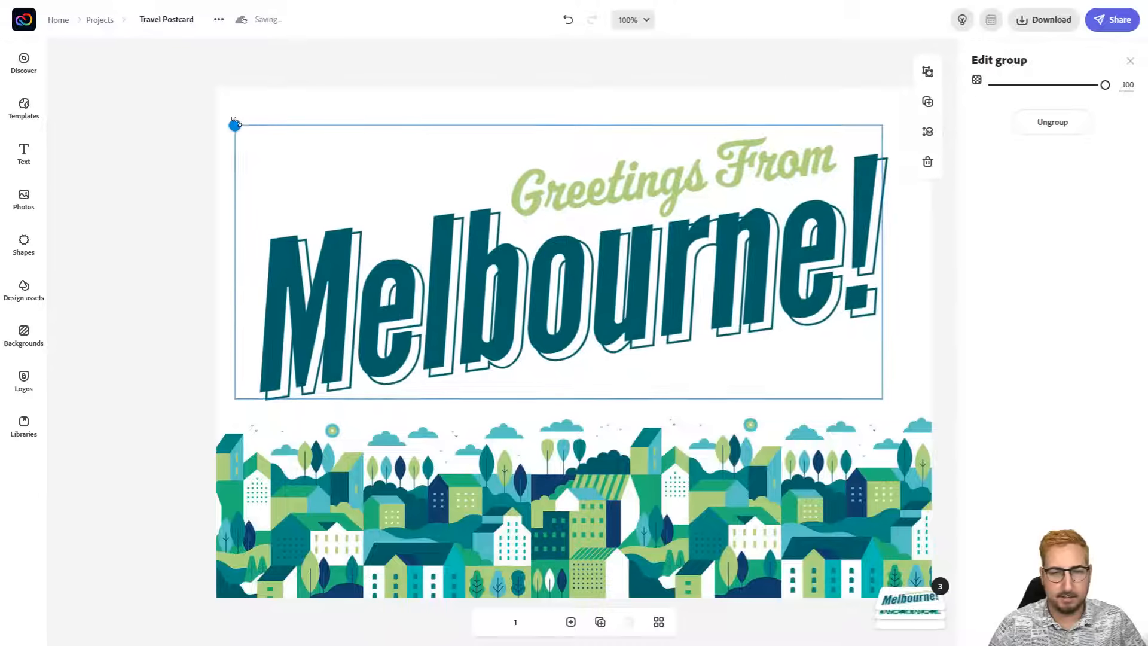
pyautogui.moveTo(884, 125); pyautogui.dragTo(902, 113)
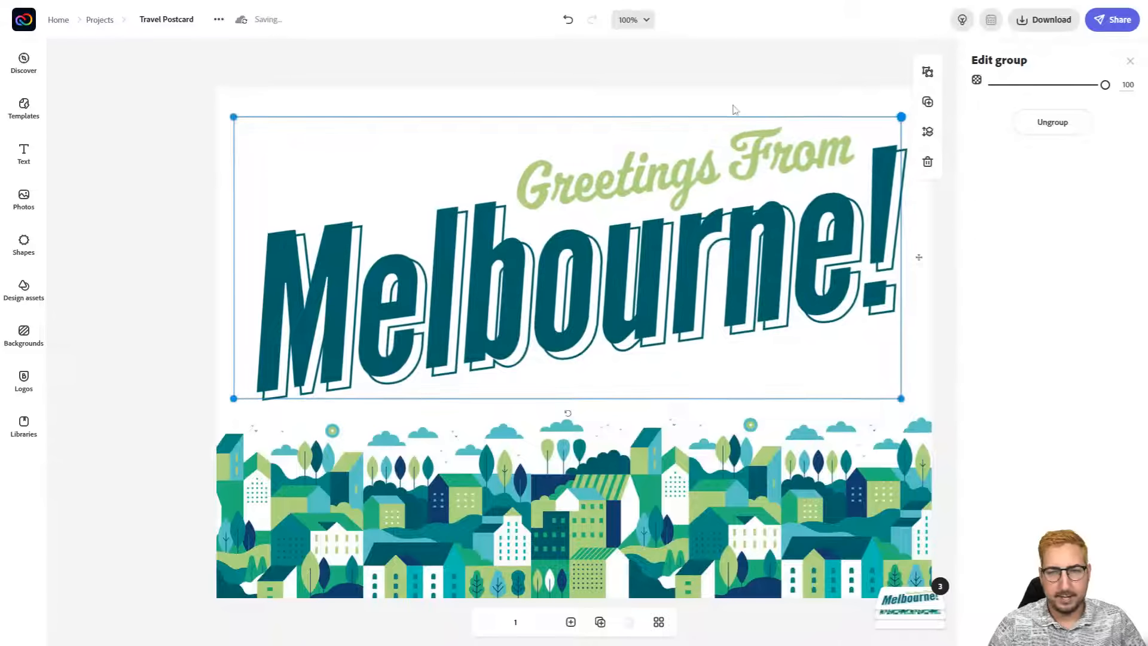
pyautogui.click(700, 91)
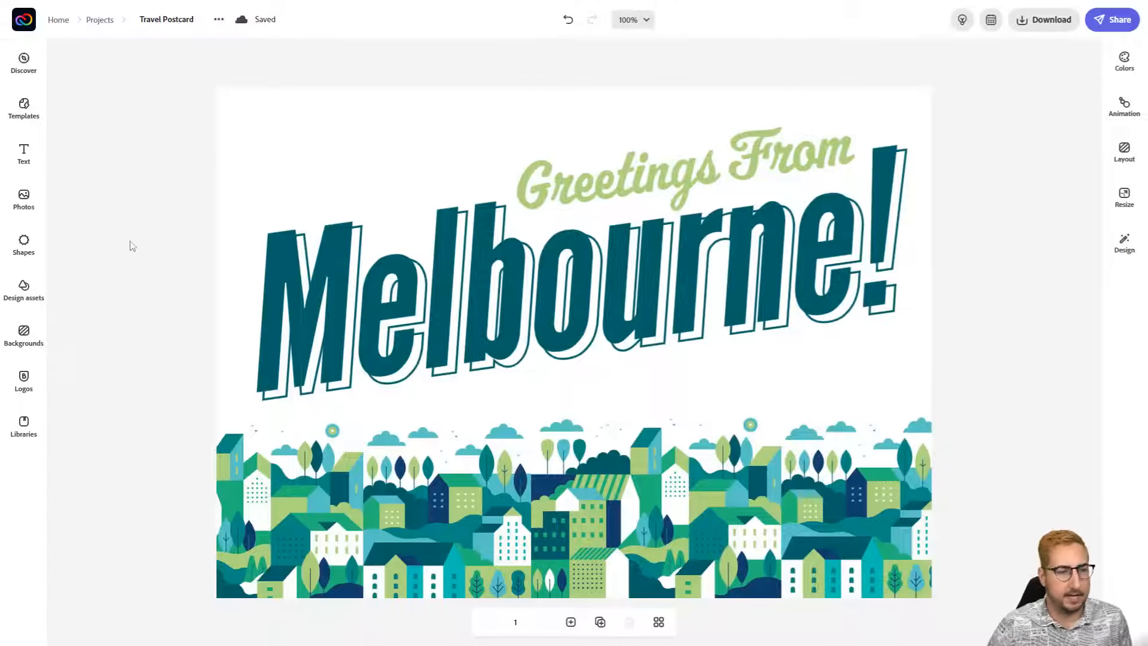
# - Search the shapes library for "cloud" and add the solid shape of one large and one small cloud to the postcard
pyautogui.click(26, 299)
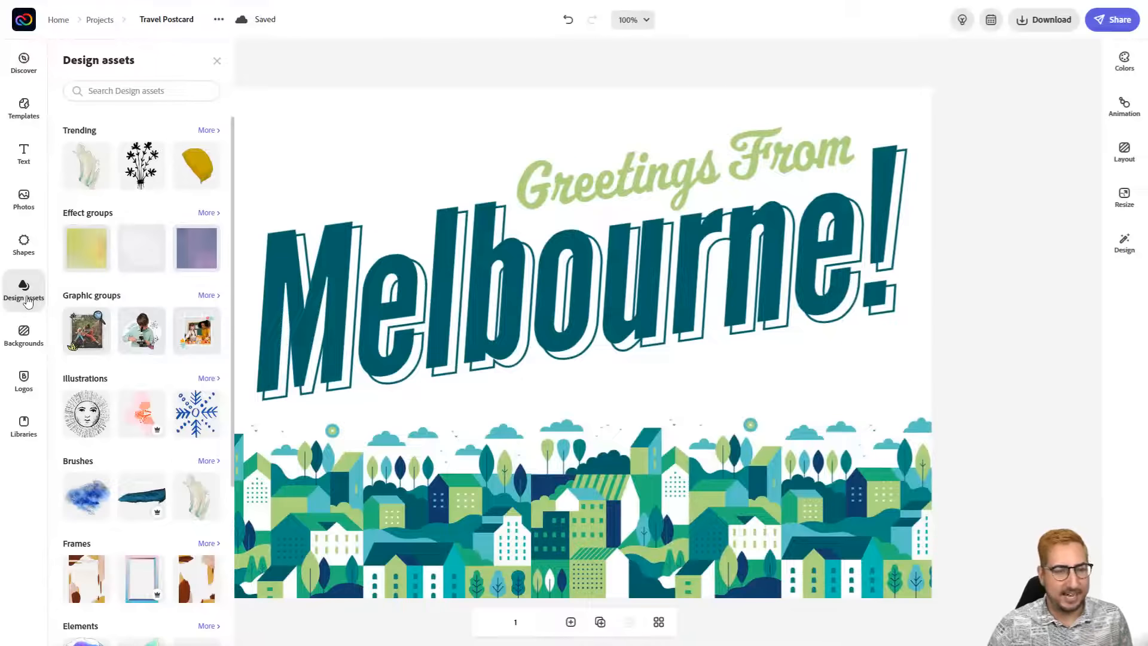
pyautogui.click(23, 241)
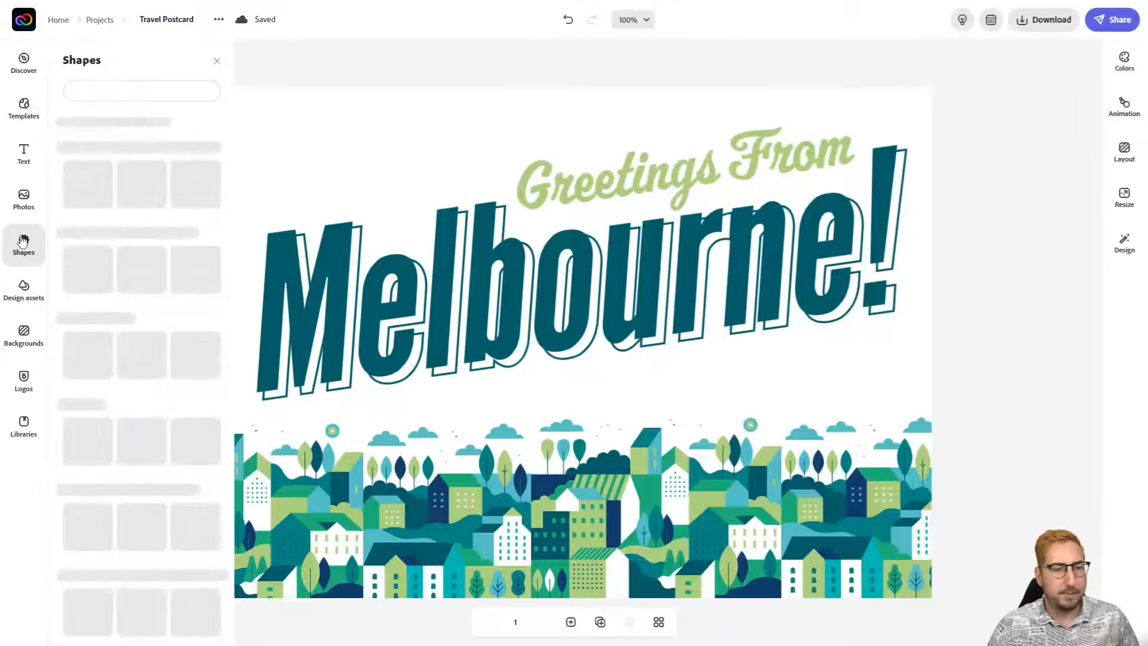
pyautogui.click(42, 298)
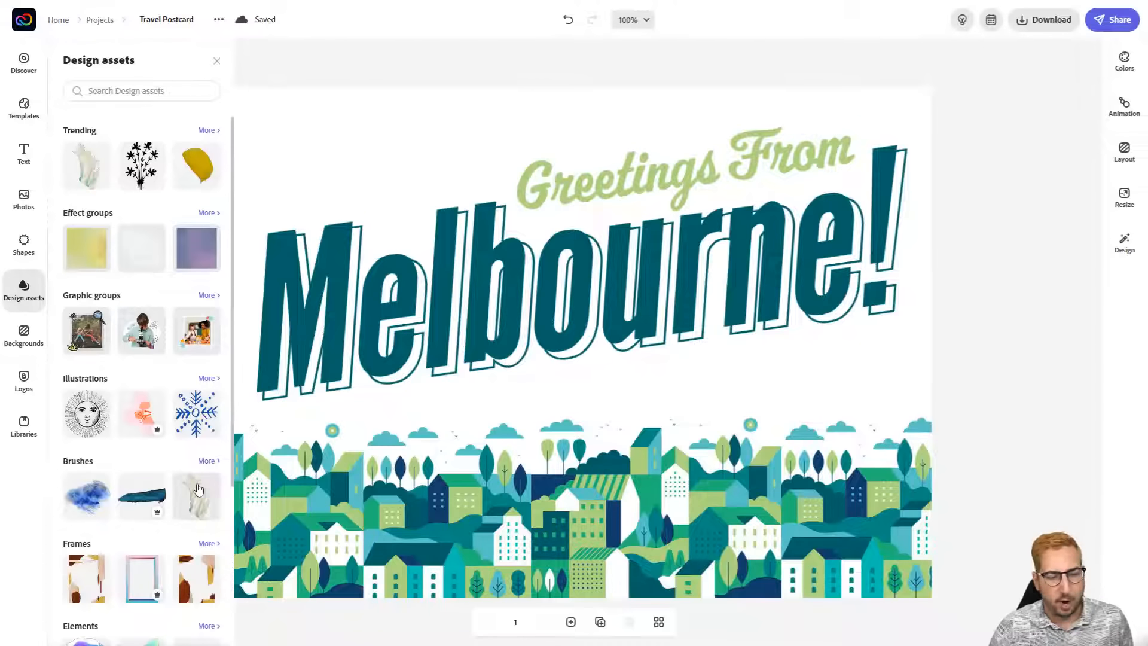
pyautogui.click(38, 250)
pyautogui.click(127, 91)
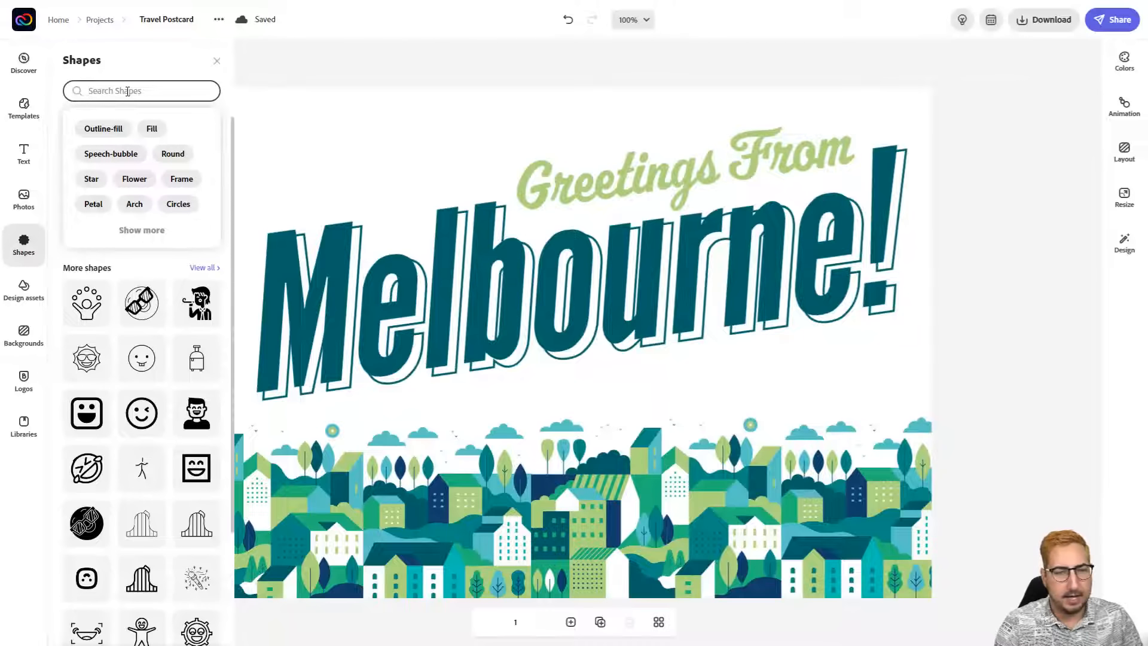
pyautogui.write('cloud')
pyautogui.press('Return')
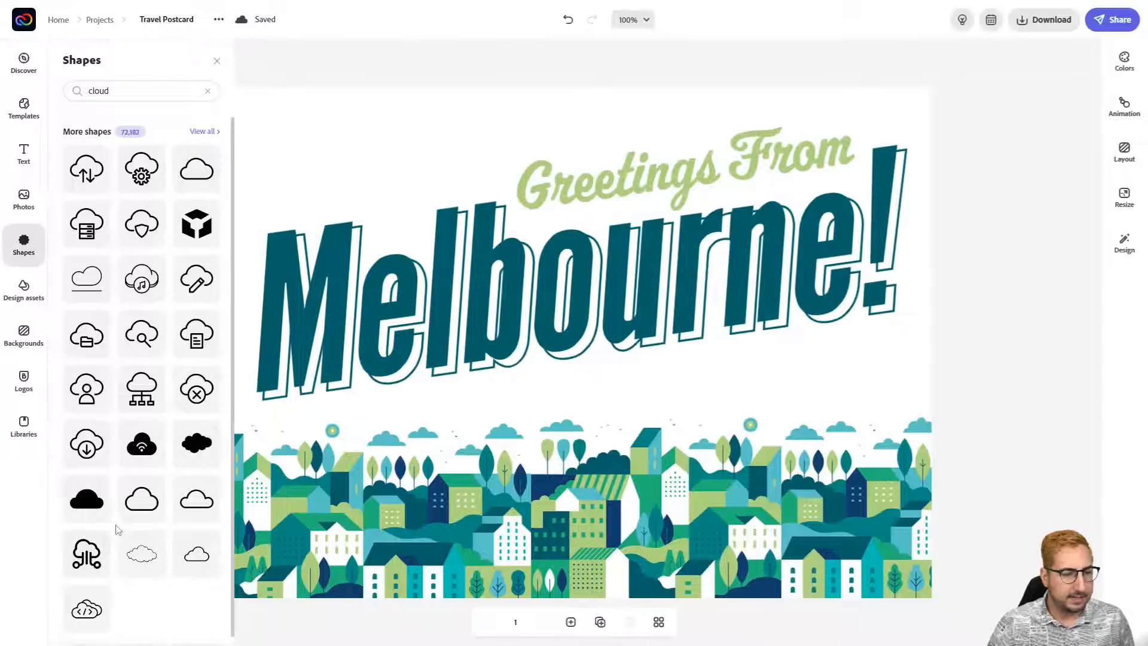
pyautogui.scroll(-5, 115, 526)
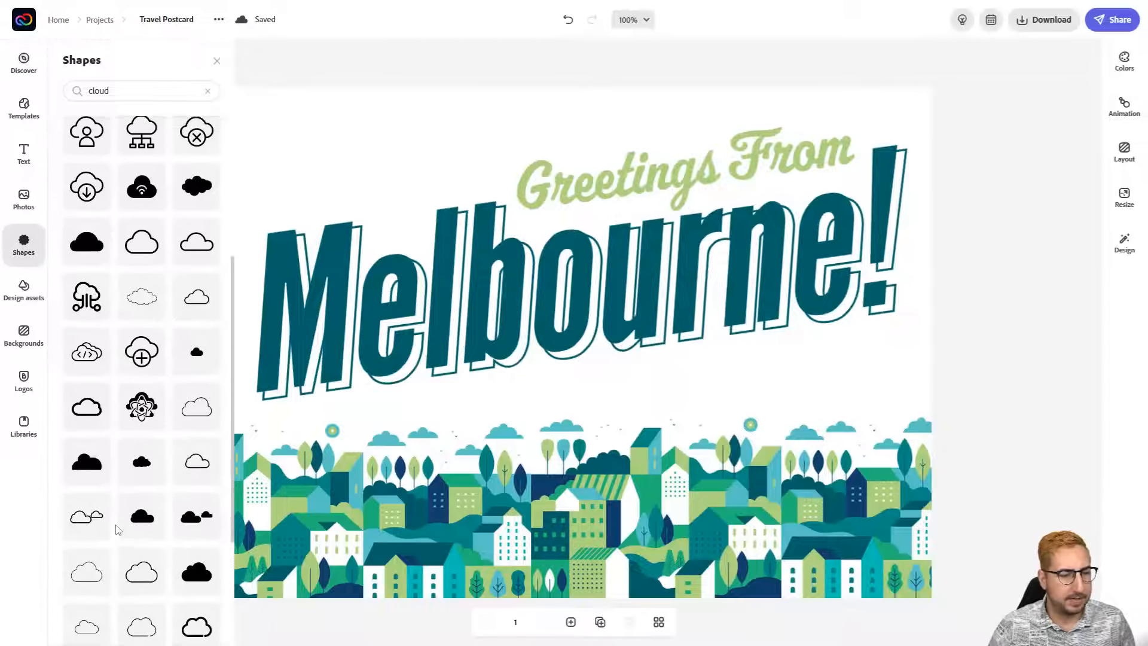
pyautogui.scroll(-1, 117, 526)
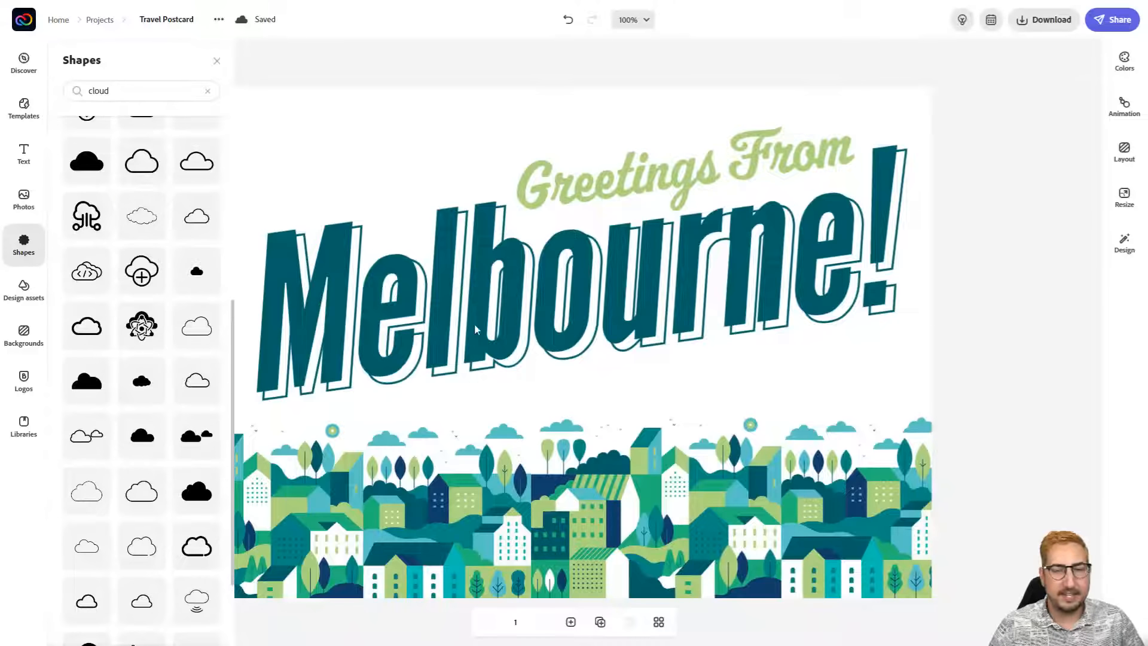
pyautogui.click(492, 494)
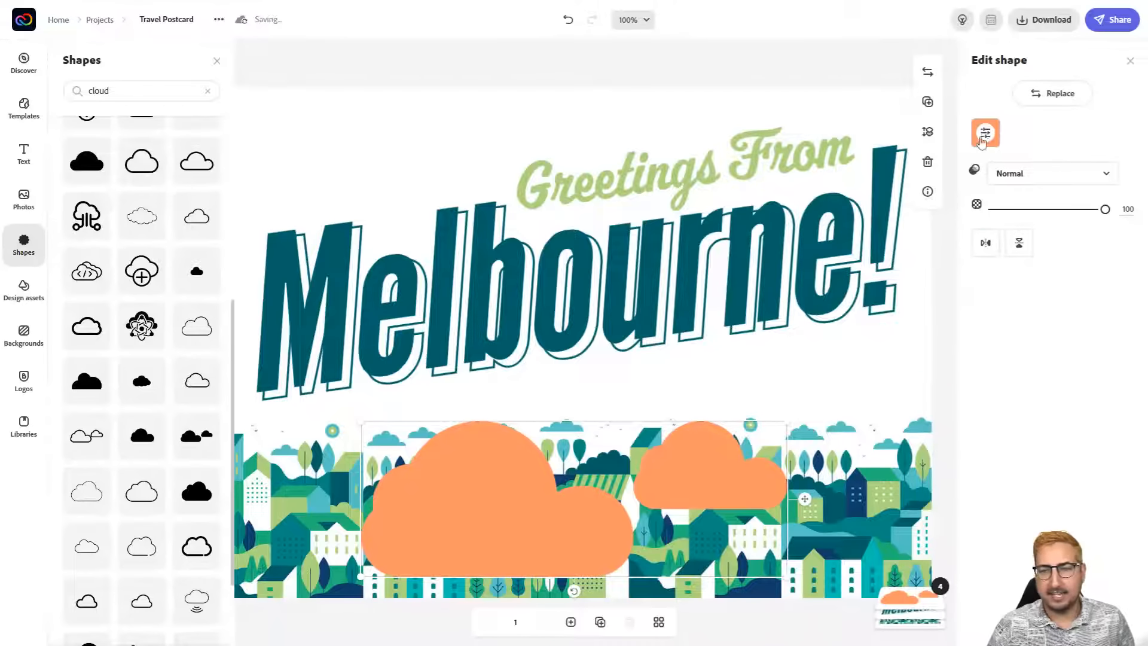
# - Colour the cloud shape teal 52C4C1, sampled from a small cloud in the town illustration
pyautogui.click(985, 134)
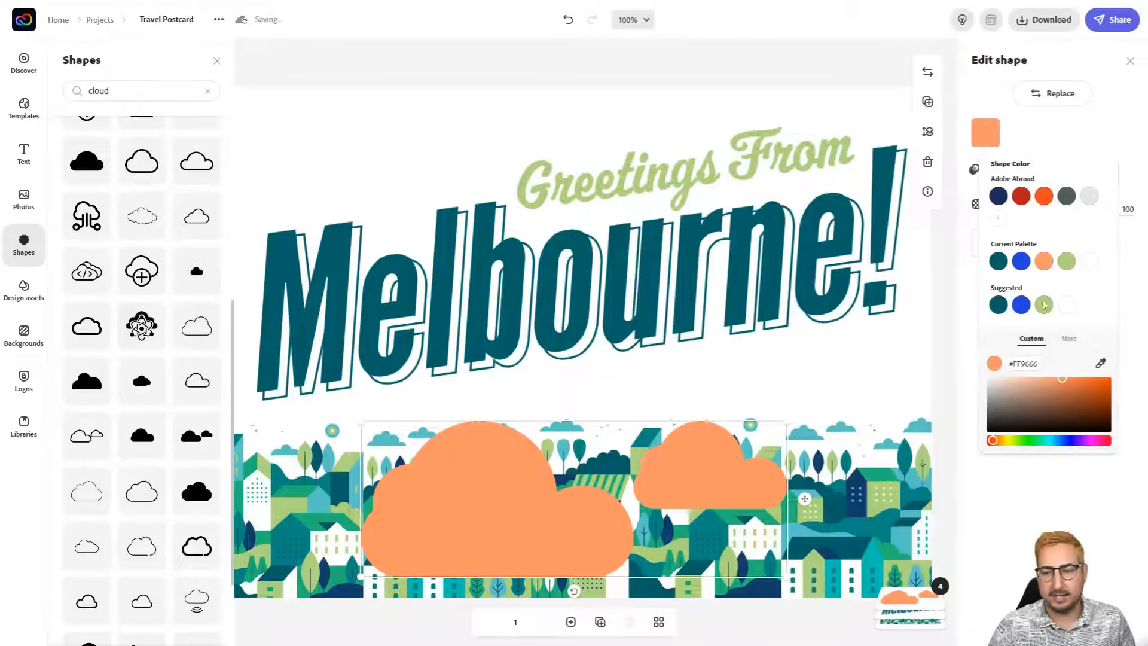
pyautogui.click(1101, 366)
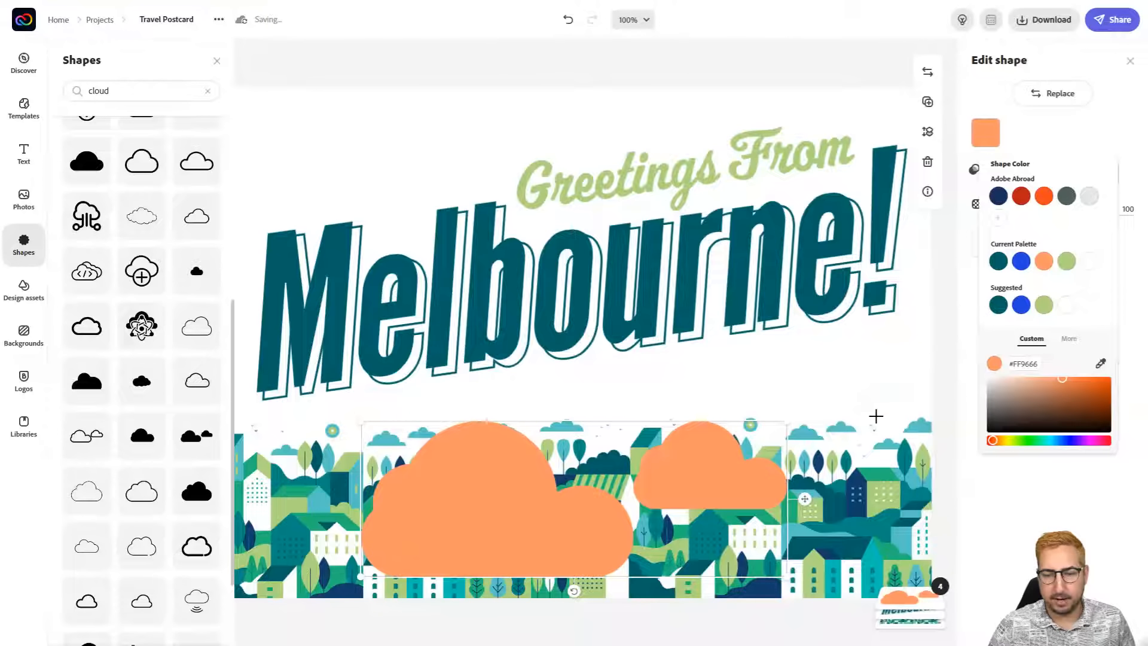
pyautogui.click(813, 434)
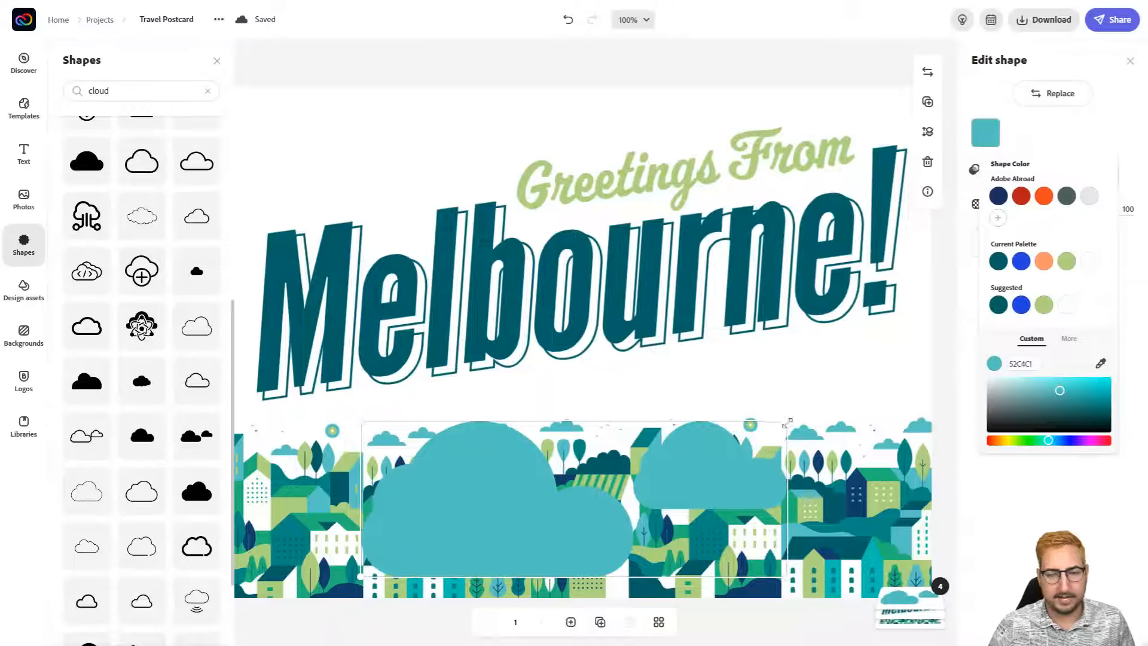
# - Shrink the teal clouds to just over a quarter of the postcard's width and place them in its upper-left corner
pyautogui.moveTo(787, 425); pyautogui.dragTo(622, 480)
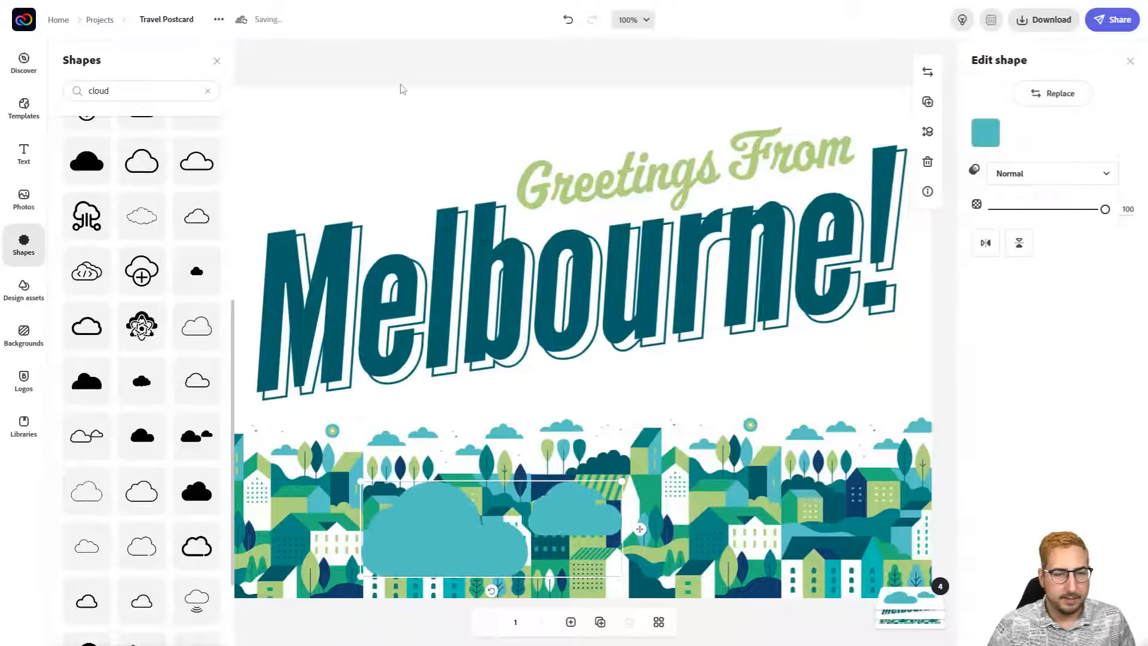
pyautogui.moveTo(424, 518); pyautogui.dragTo(279, 118)
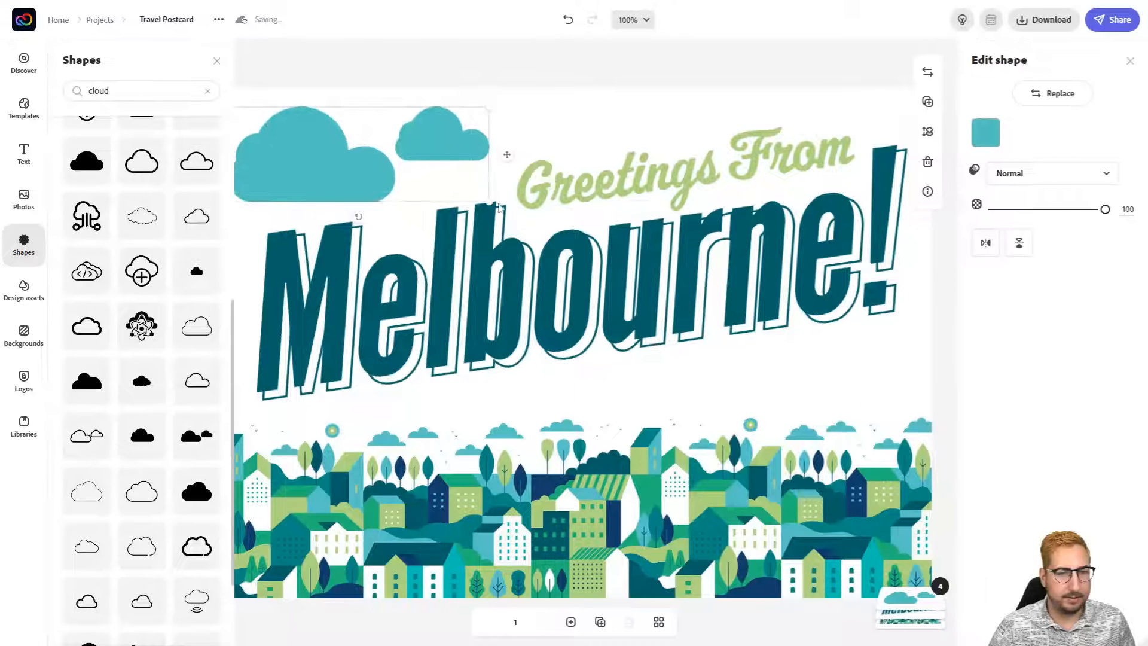
pyautogui.moveTo(499, 208); pyautogui.dragTo(437, 183)
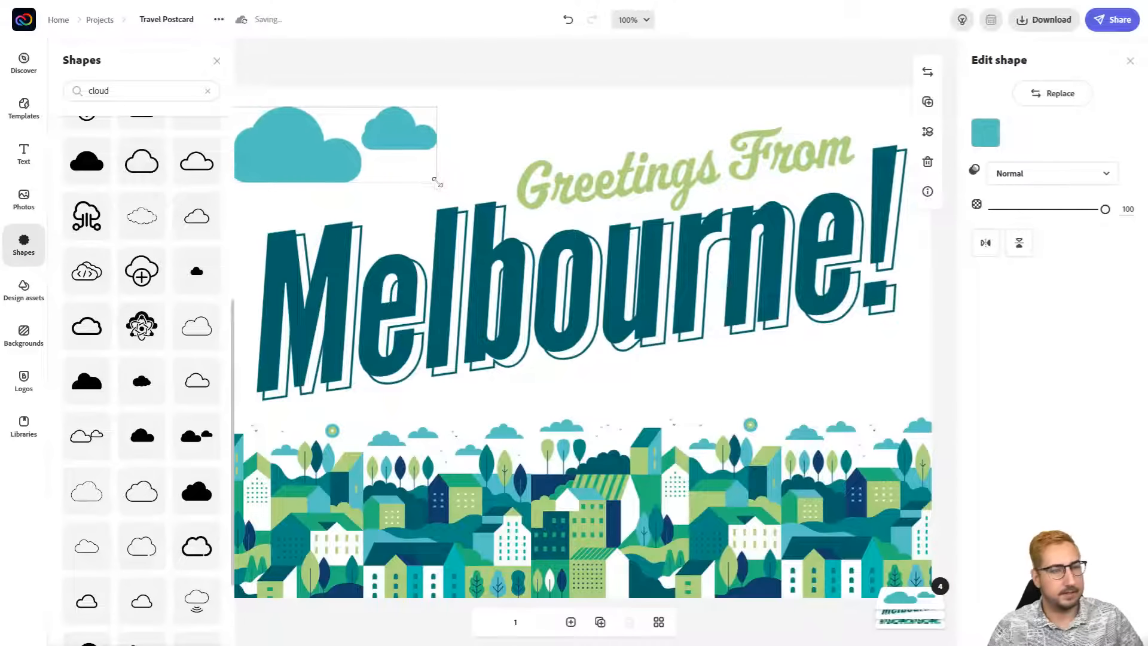
pyautogui.click(217, 61)
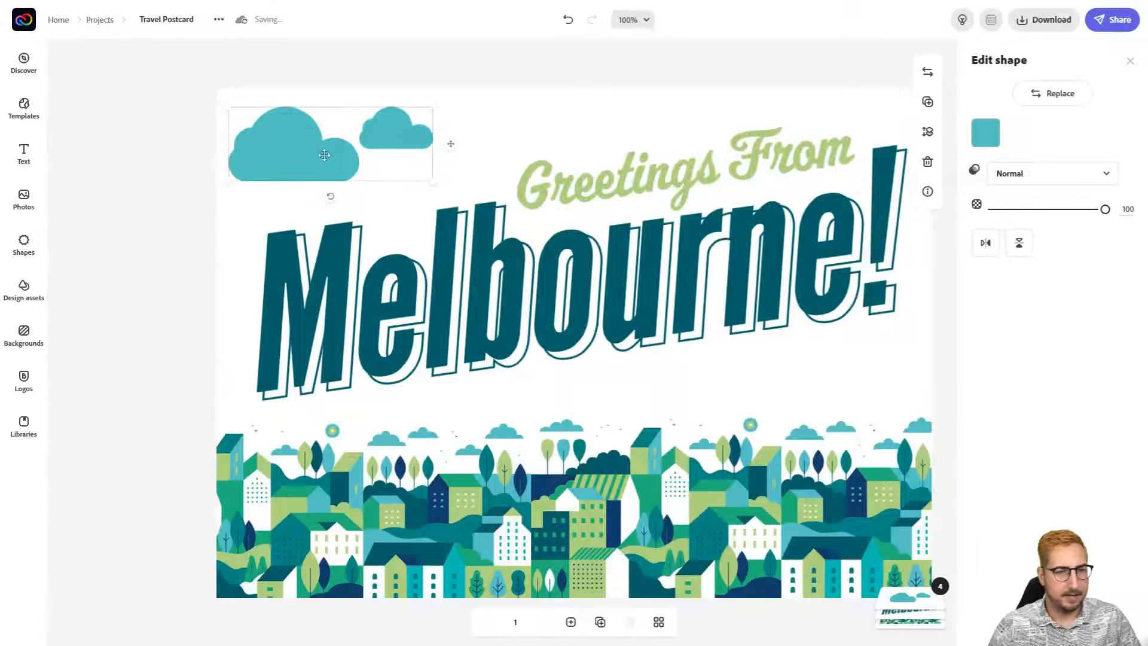
pyautogui.moveTo(311, 160); pyautogui.dragTo(317, 160)
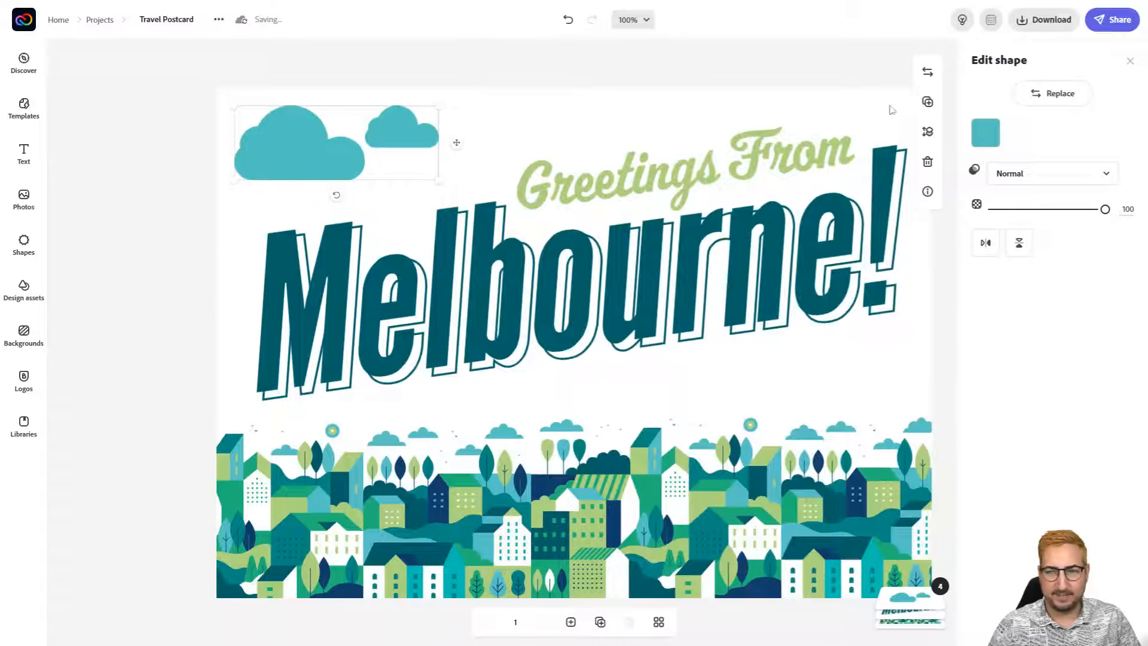
# - Duplicate the teal clouds, flip the copy horizontally, shrink it and place it partly off the postcard's upper-right corner
pyautogui.click(927, 102)
pyautogui.moveTo(304, 169); pyautogui.dragTo(535, 113)
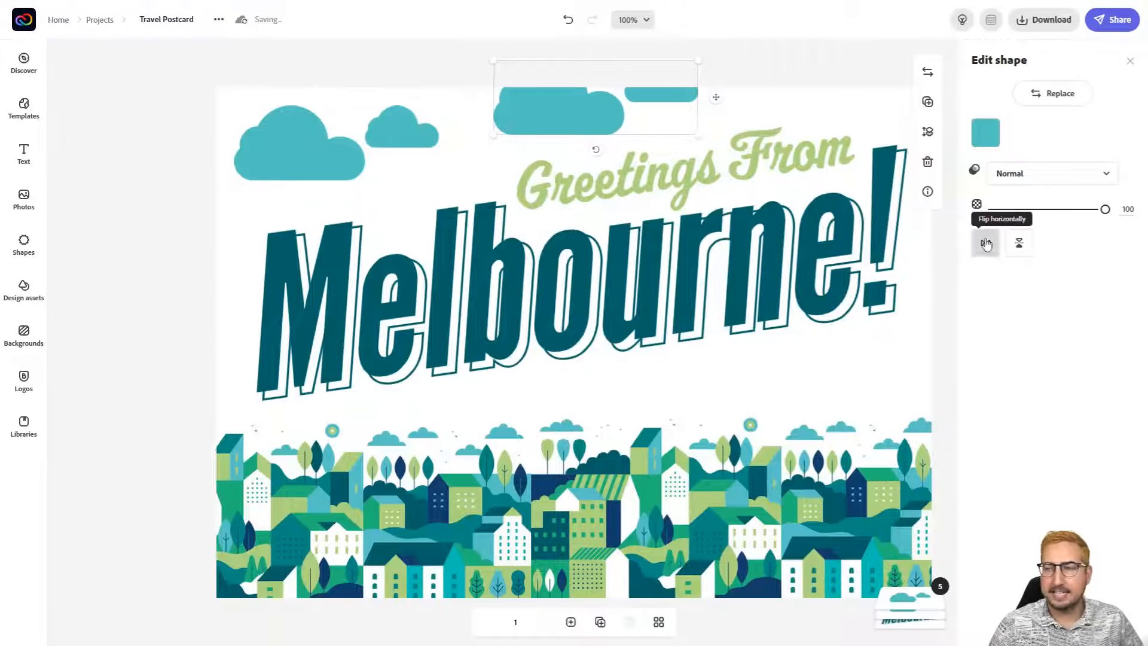
pyautogui.click(986, 243)
pyautogui.moveTo(499, 132); pyautogui.dragTo(537, 120)
pyautogui.moveTo(630, 106); pyautogui.dragTo(891, 163)
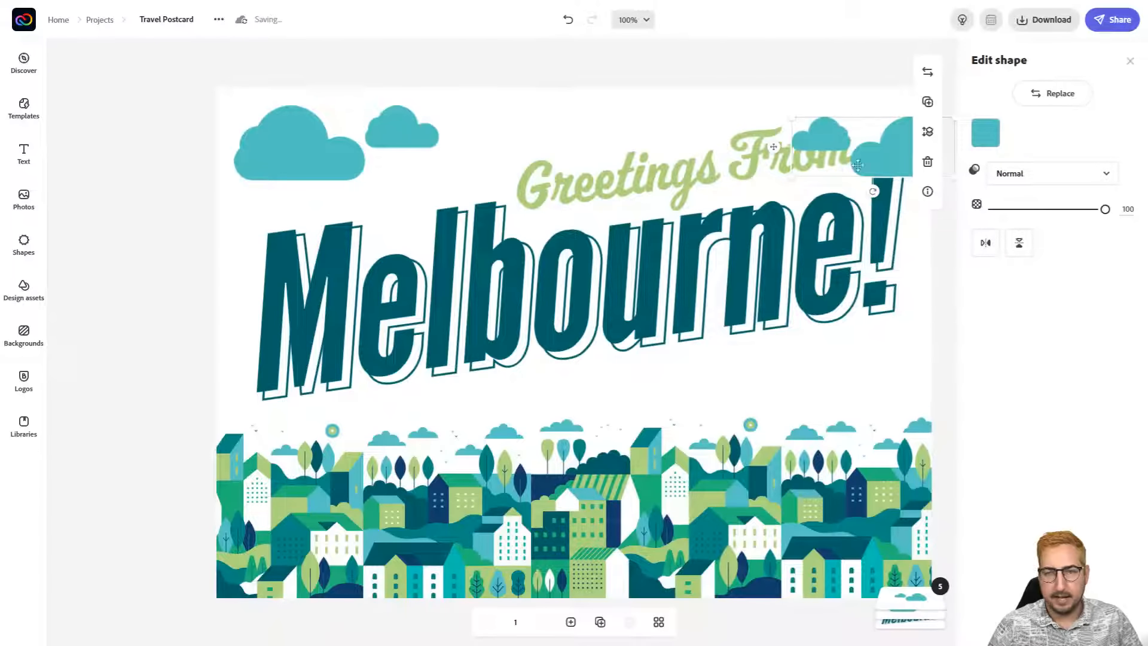
pyautogui.moveTo(853, 297); pyautogui.dragTo(718, 296)
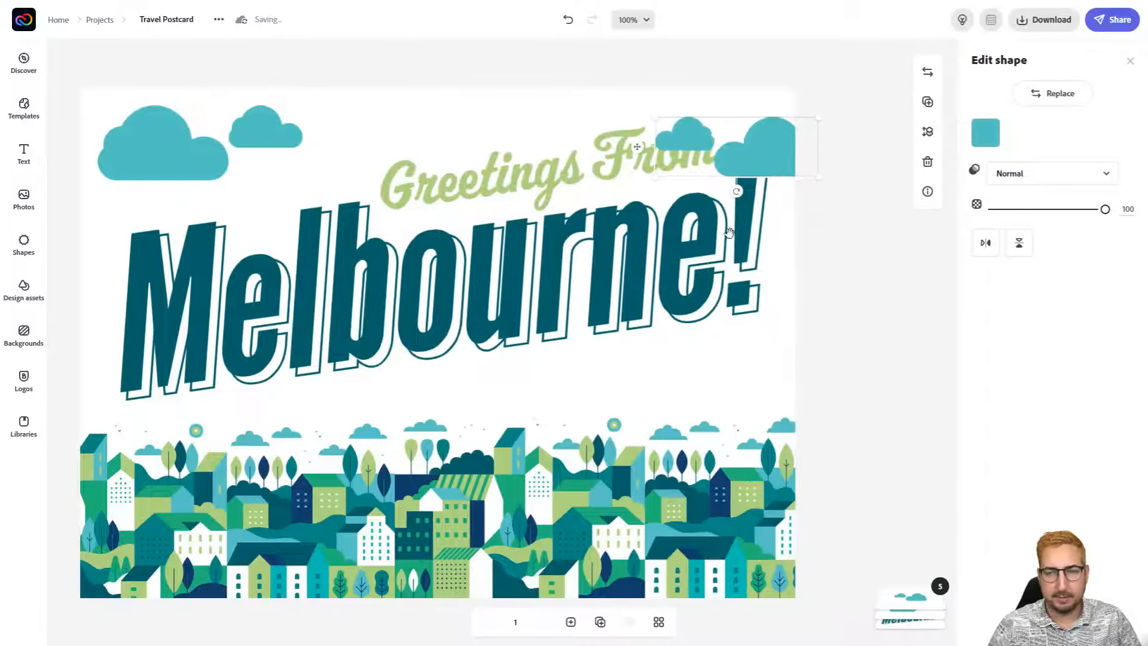
pyautogui.moveTo(774, 142); pyautogui.dragTo(758, 157)
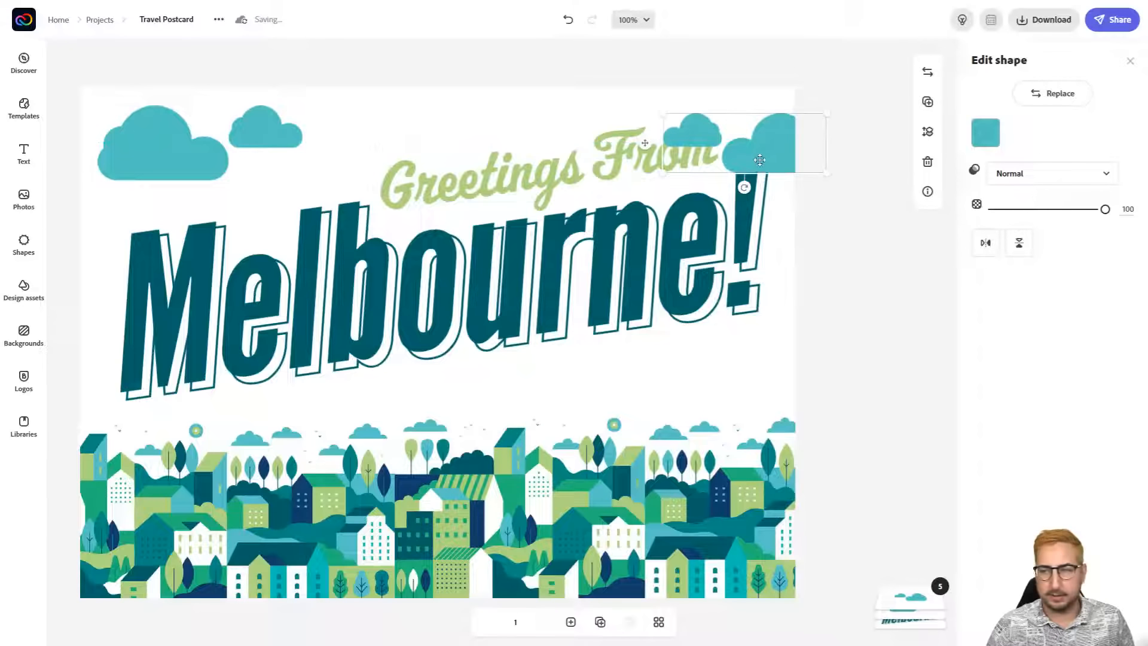
# - Move the flipped clouds behind the "Greetings From Melbourne!" title group in the layer order
pyautogui.click(919, 589)
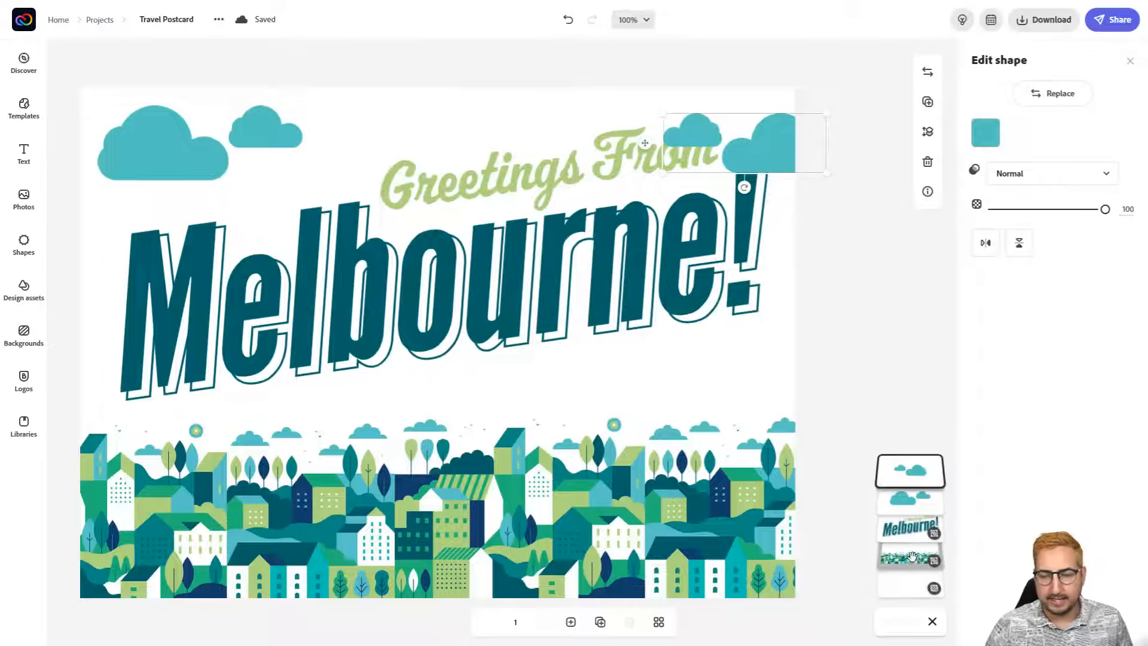
pyautogui.moveTo(908, 482); pyautogui.dragTo(910, 533)
pyautogui.click(584, 151)
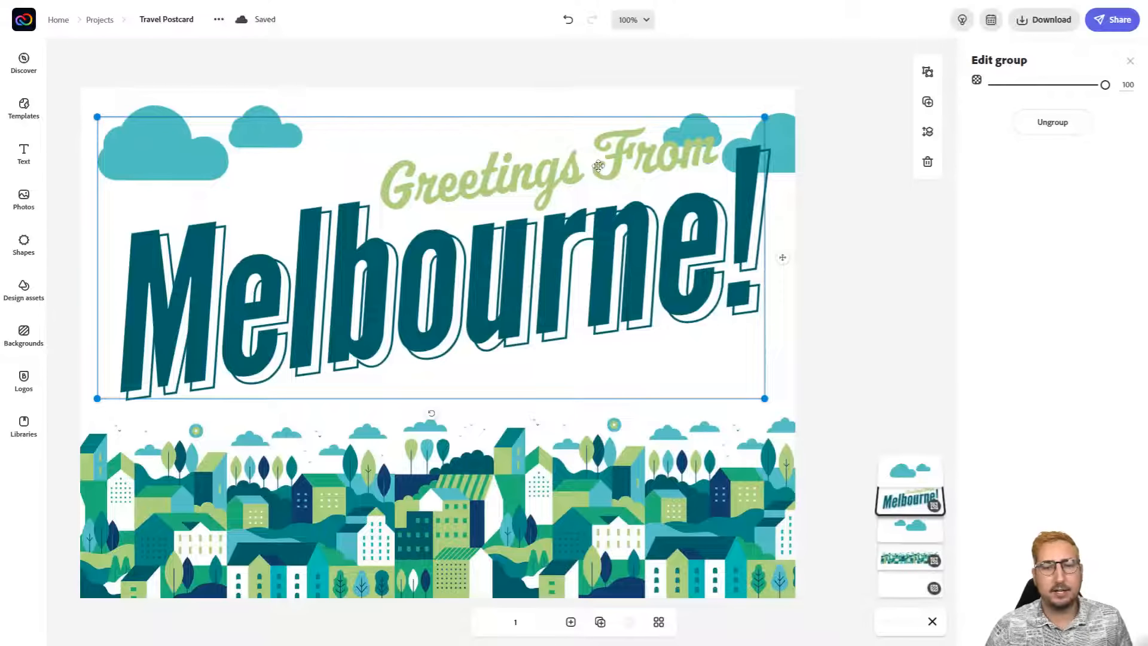
pyautogui.click(786, 141)
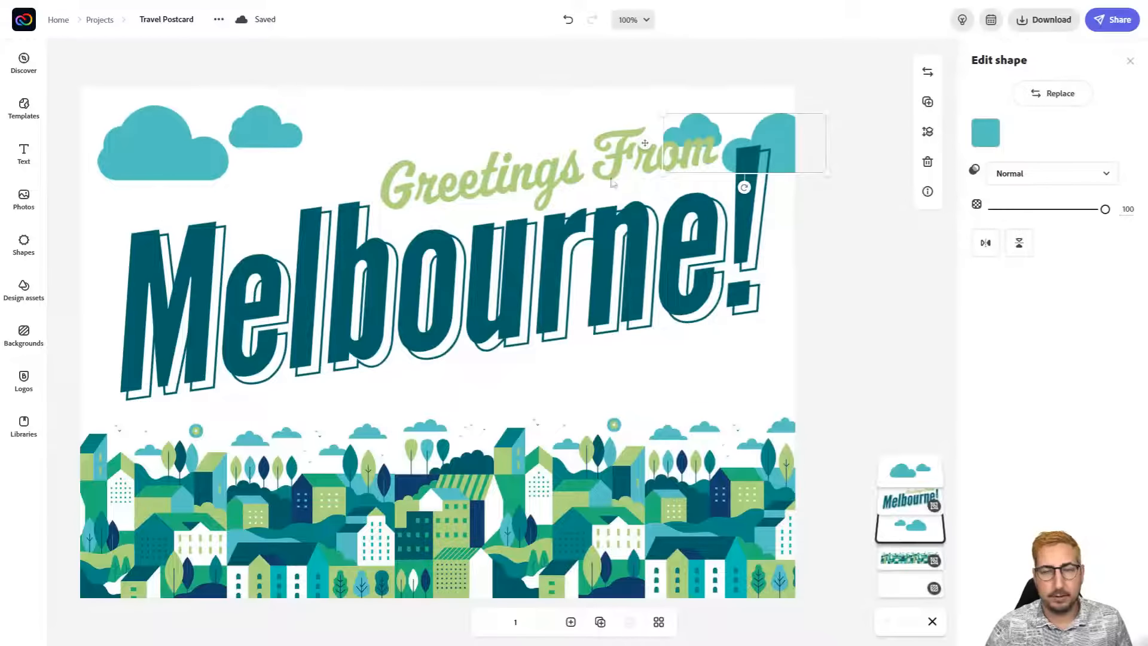
pyautogui.click(583, 168)
pyautogui.click(548, 168)
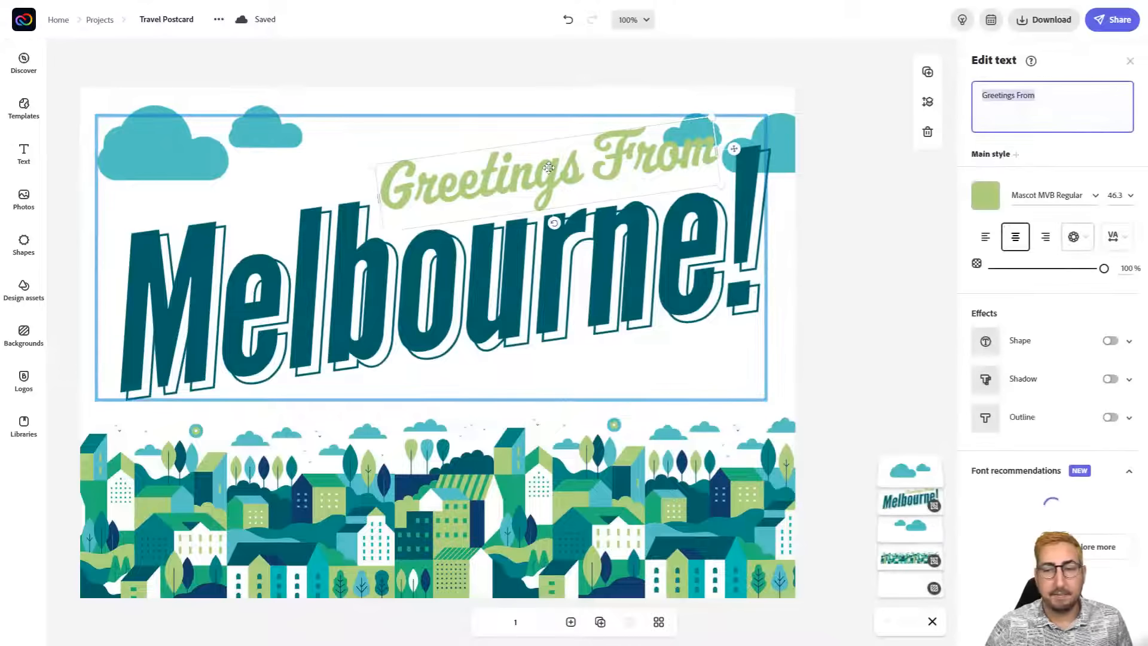
pyautogui.click(789, 144)
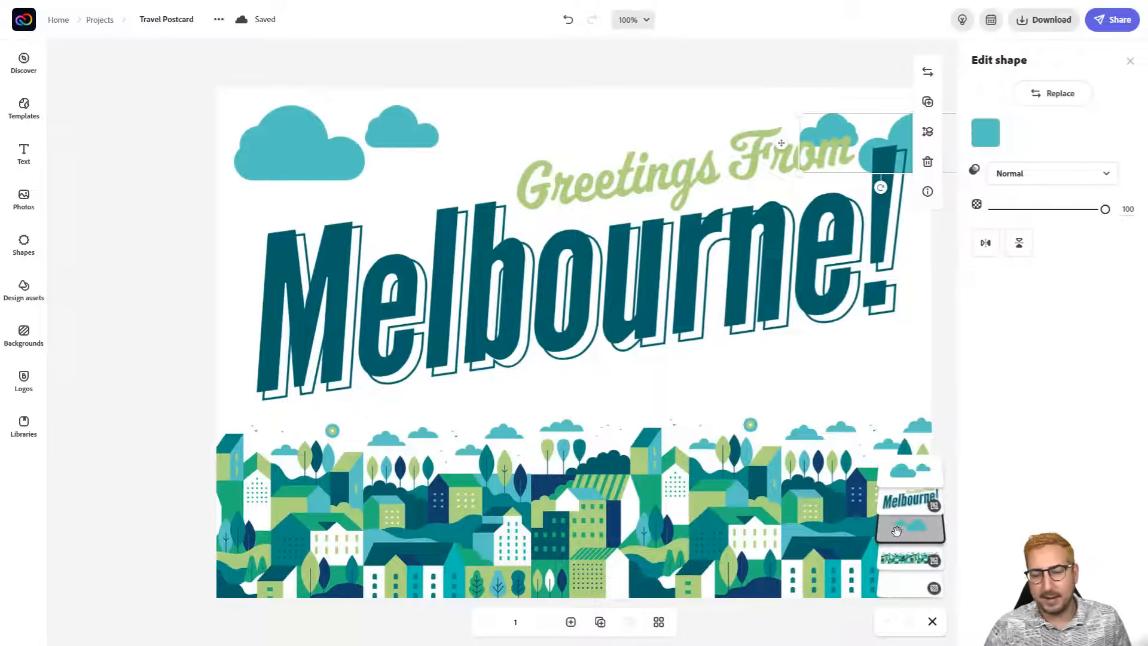
# - Bring the flipped clouds in front of the title group and set their blend mode to Multiply
pyautogui.moveTo(897, 531); pyautogui.dragTo(909, 501)
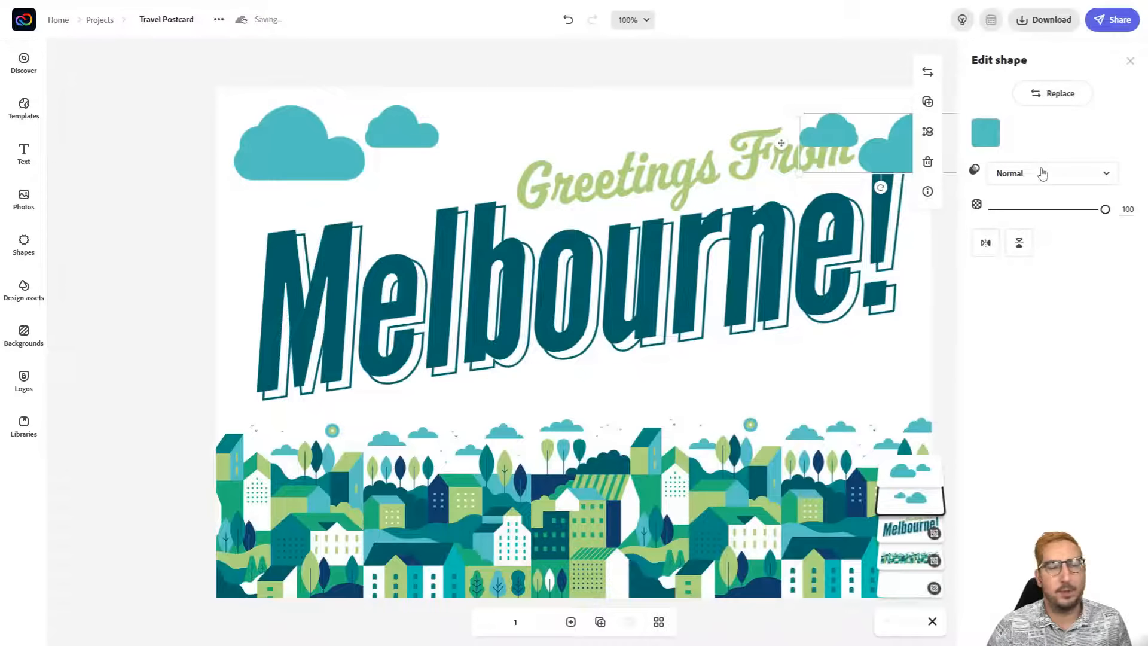
pyautogui.click(1042, 174)
pyautogui.click(1035, 221)
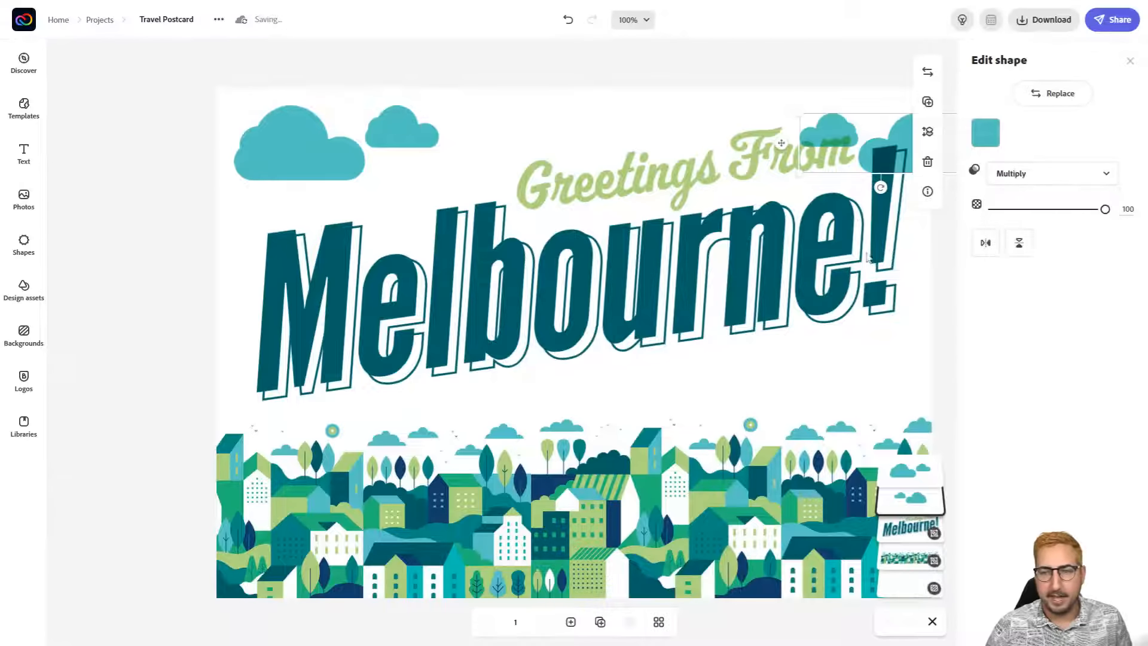
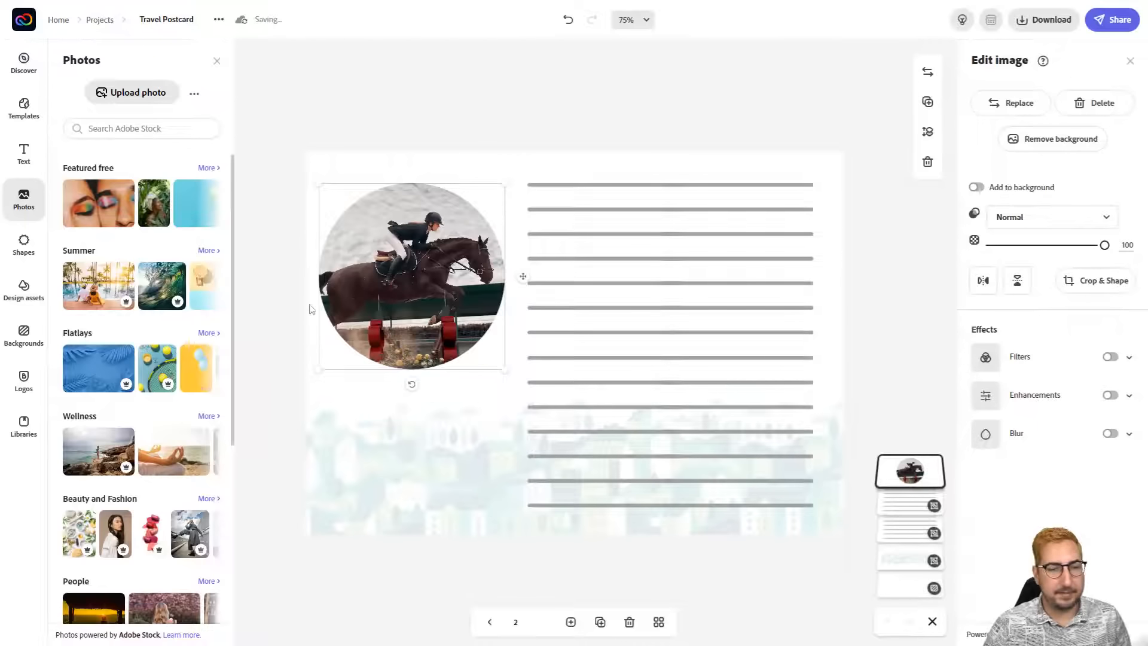
# - Add a text reading "Wish You Were Here!" to the postcard's second page
pyautogui.click(497, 135)
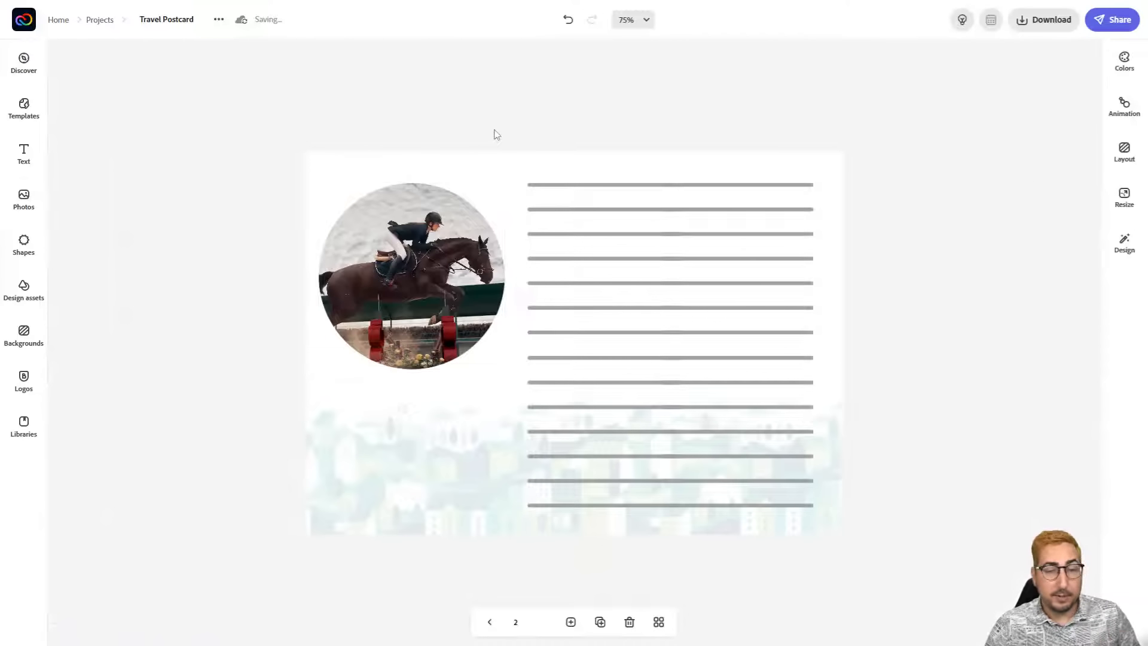
pyautogui.click(24, 154)
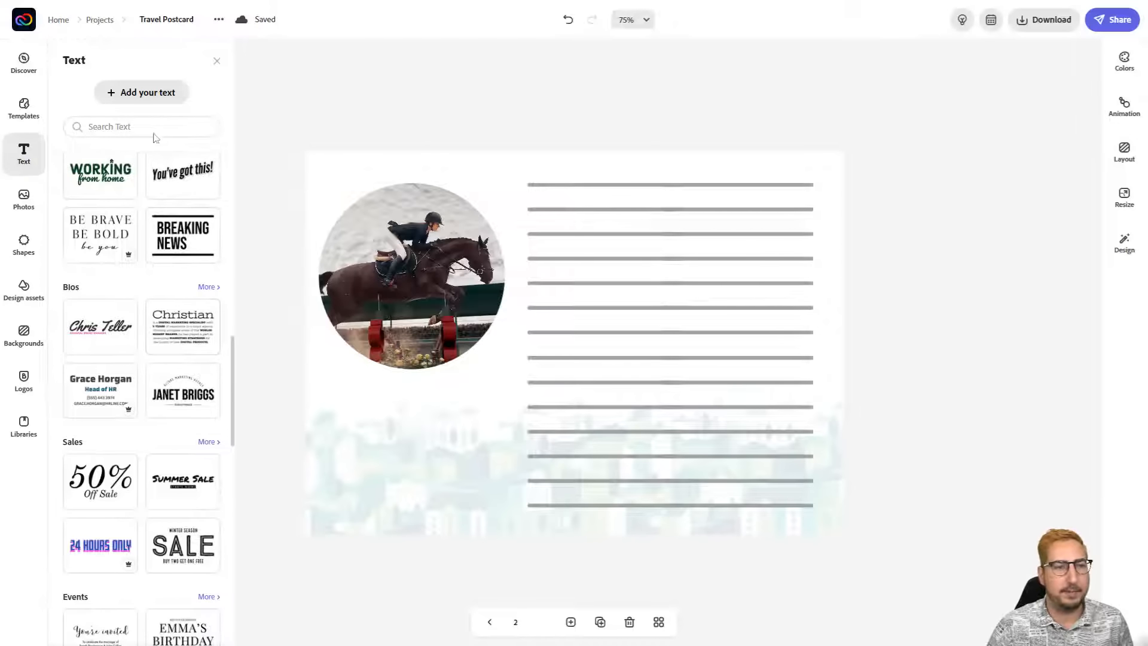
pyautogui.click(153, 94)
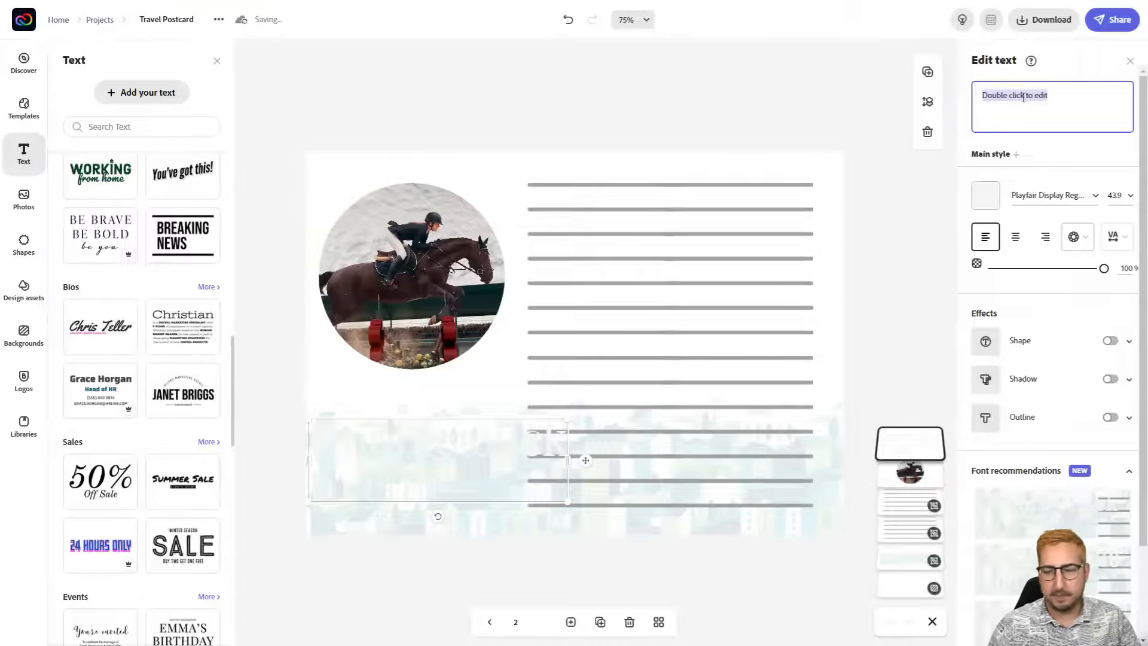
pyautogui.tripleClick(1056, 97)
pyautogui.write('Wish ')
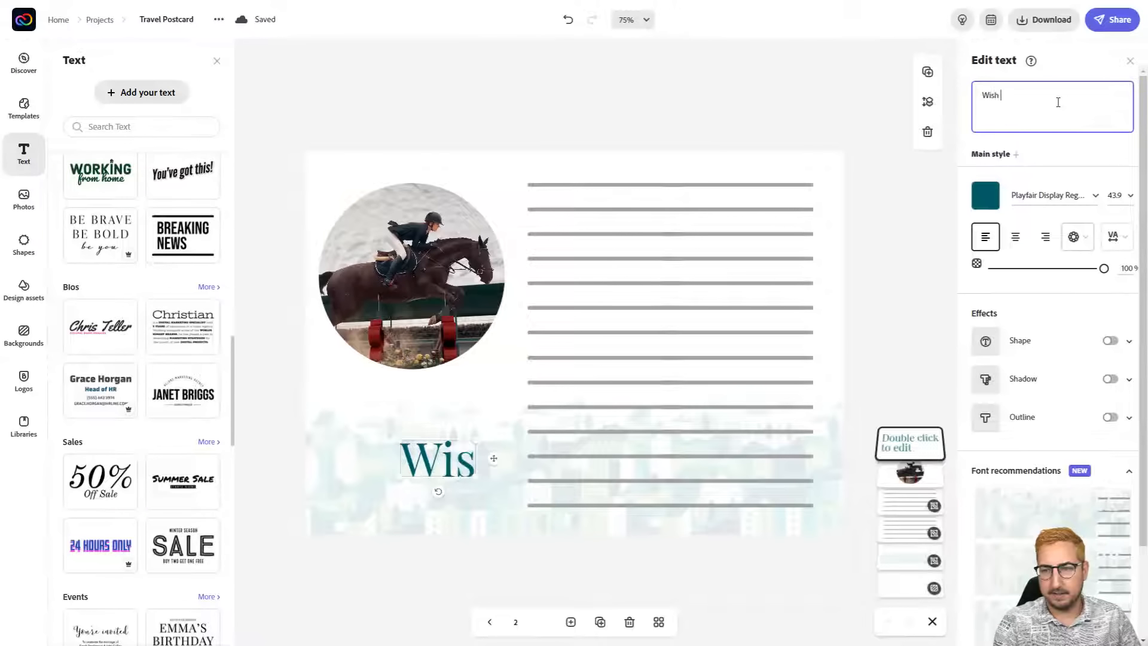
pyautogui.write('You Were')
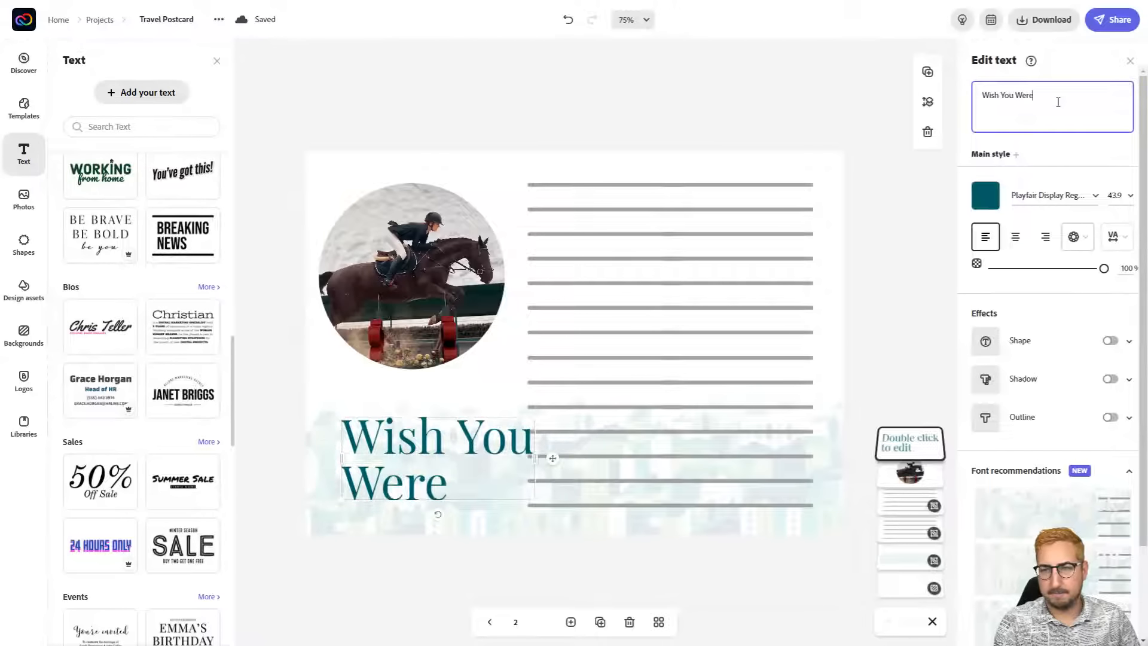
pyautogui.write(' Here!')
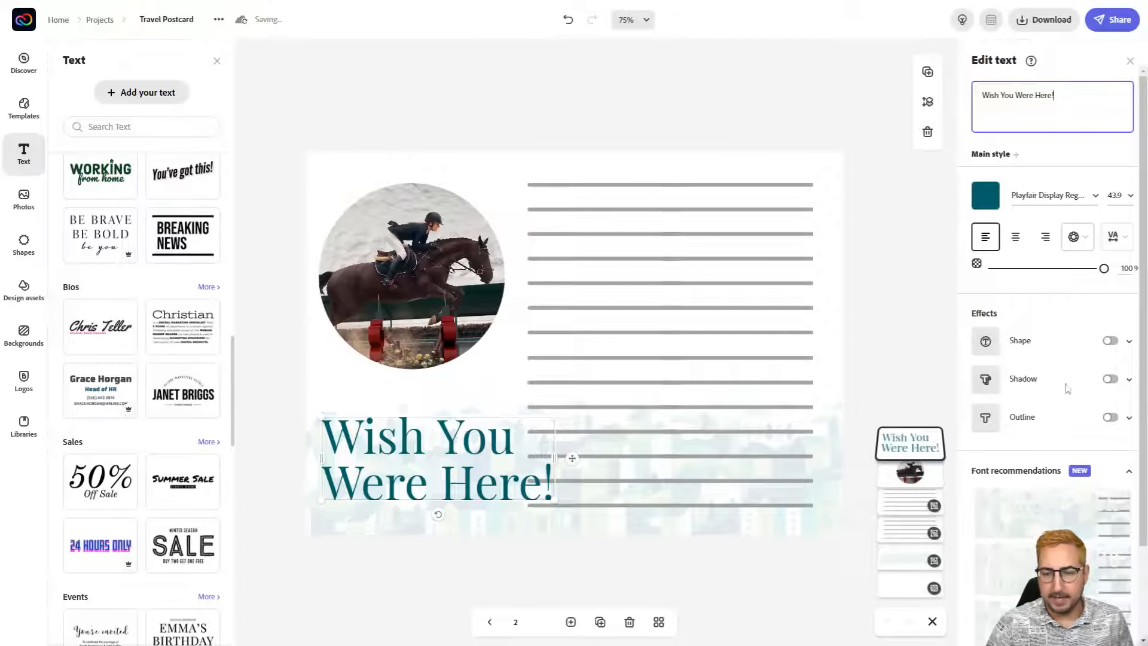
pyautogui.click(430, 440)
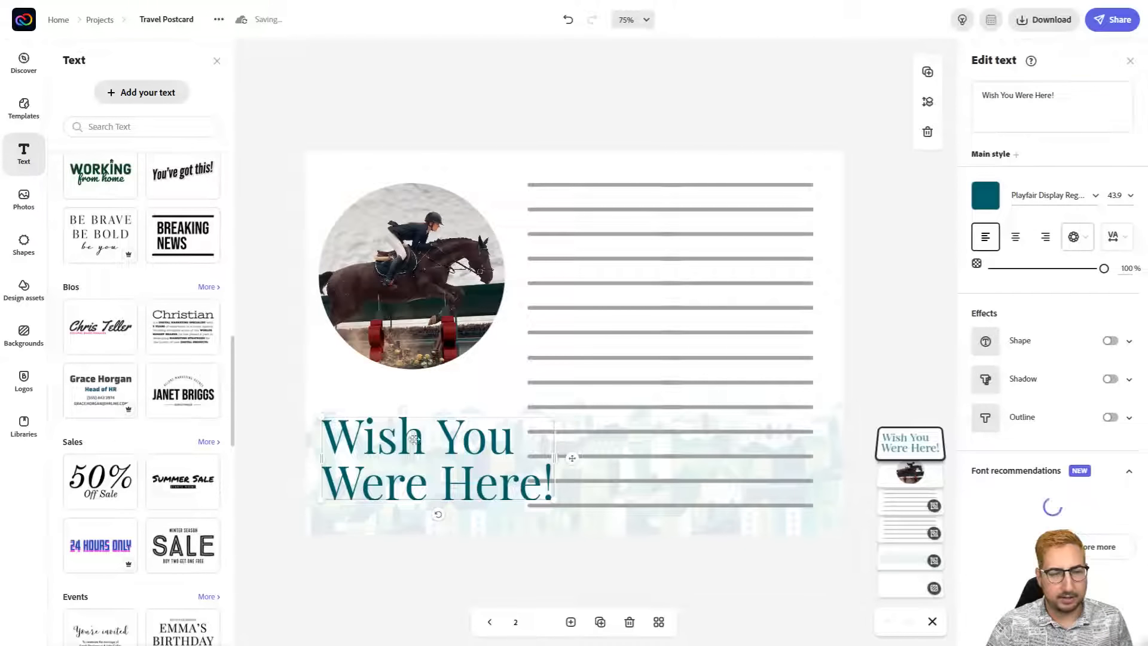
pyautogui.click(277, 357)
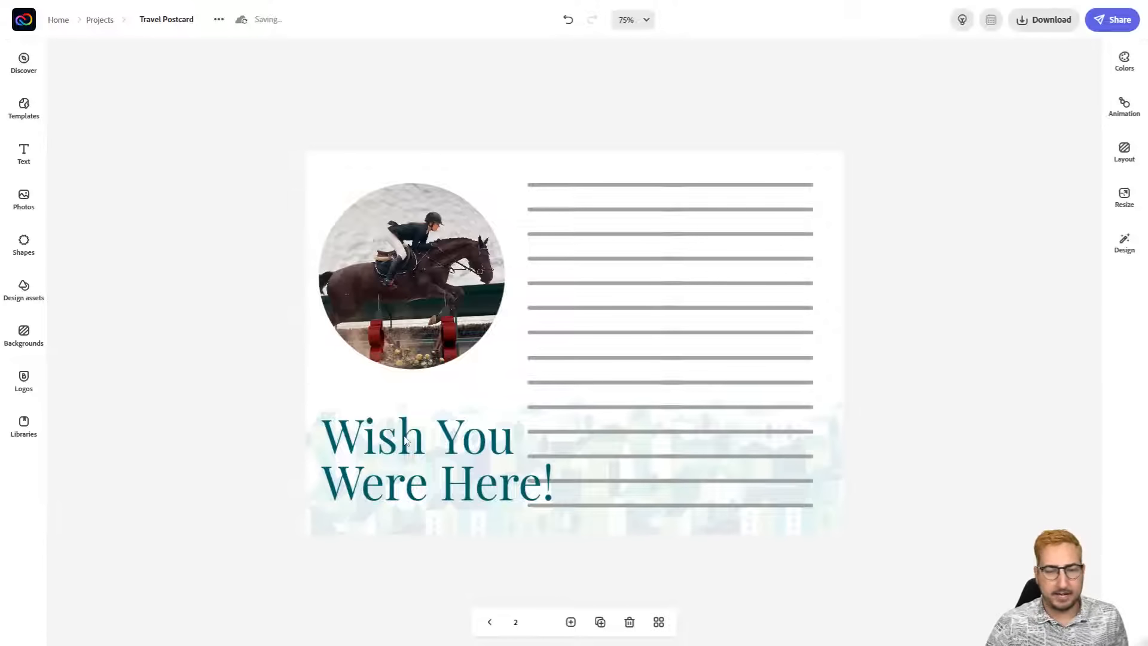
# - Apply the recommended font Bebas Neue Regular to "Wish You Were Here!" and curve the text as an inverted semi-circle
pyautogui.click(406, 441)
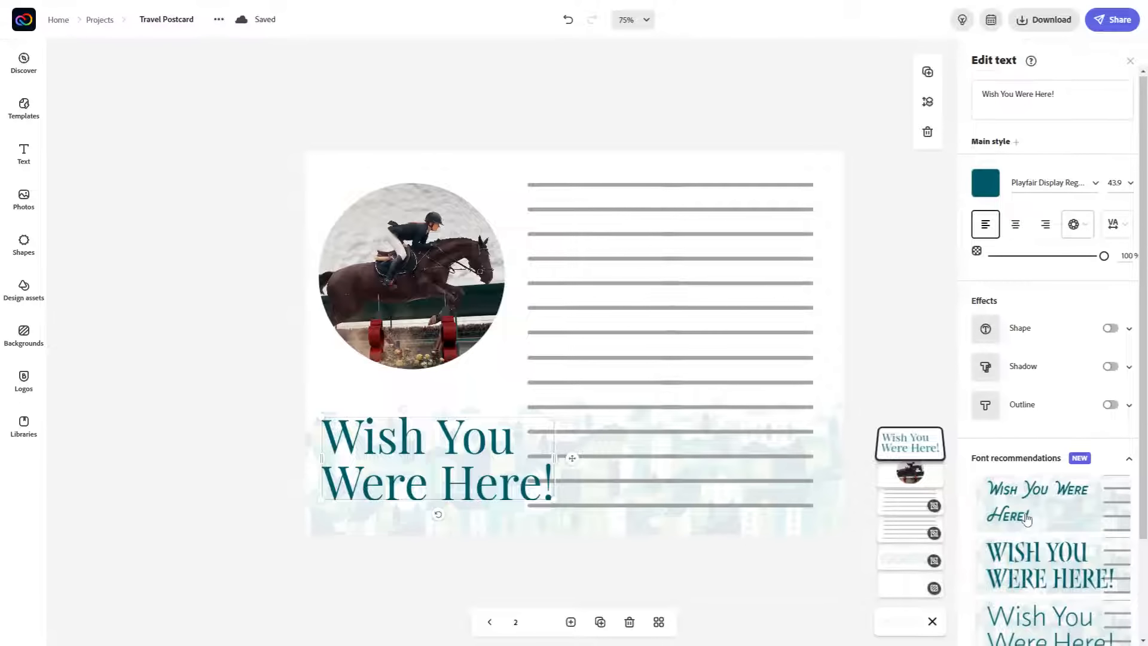
pyautogui.scroll(-2, 1026, 518)
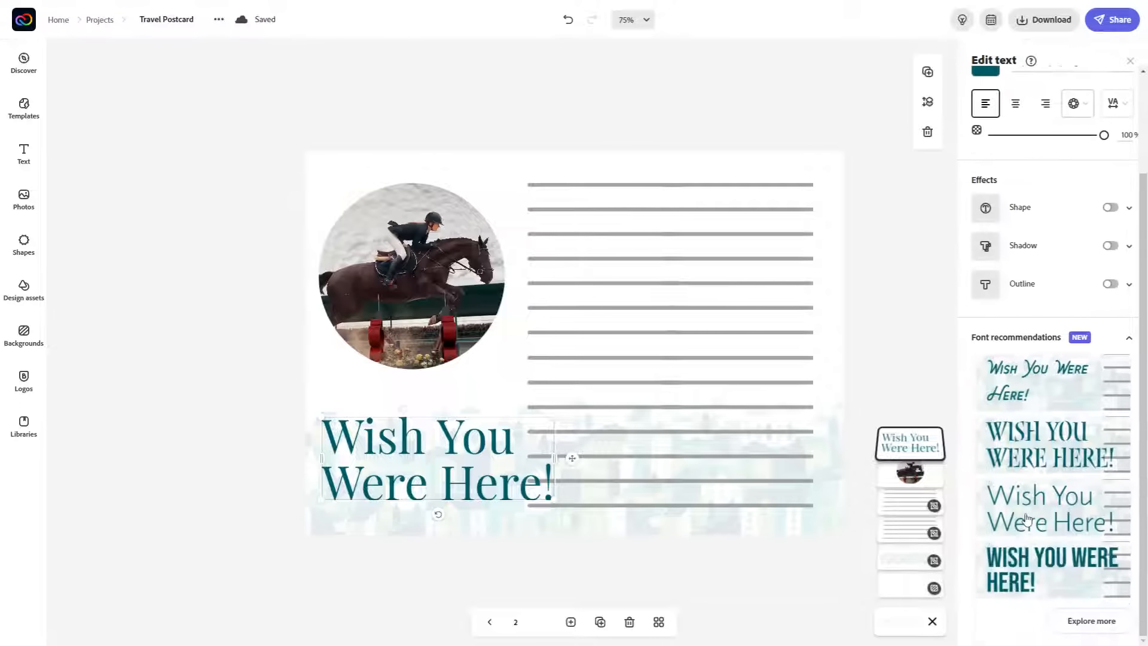
pyautogui.click(1039, 577)
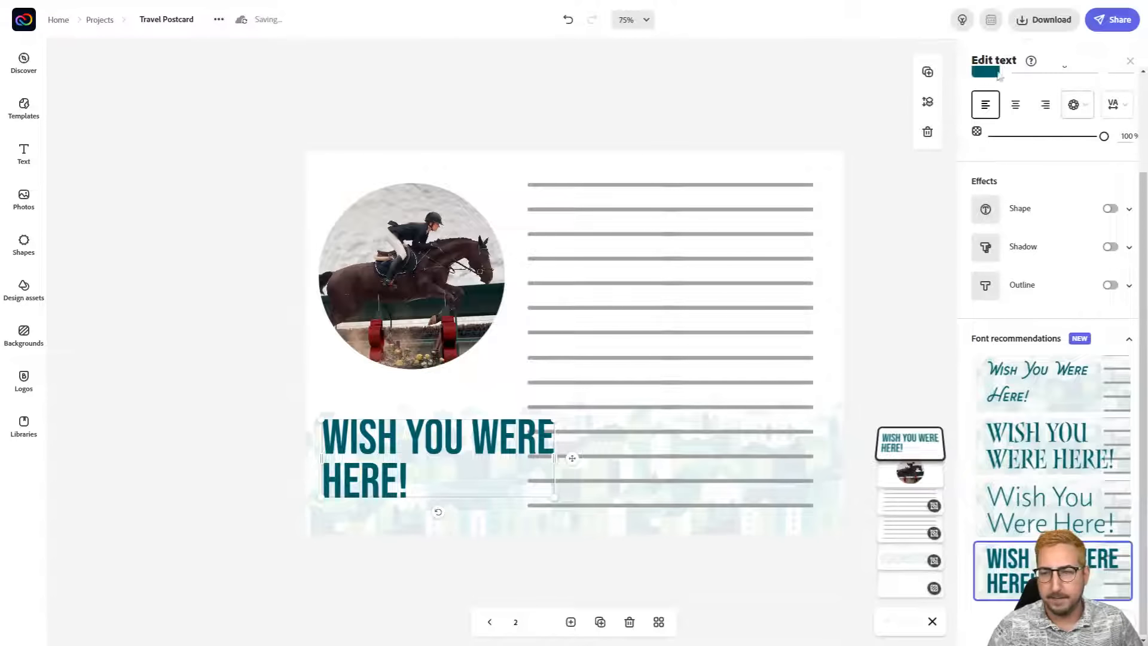
pyautogui.click(1074, 106)
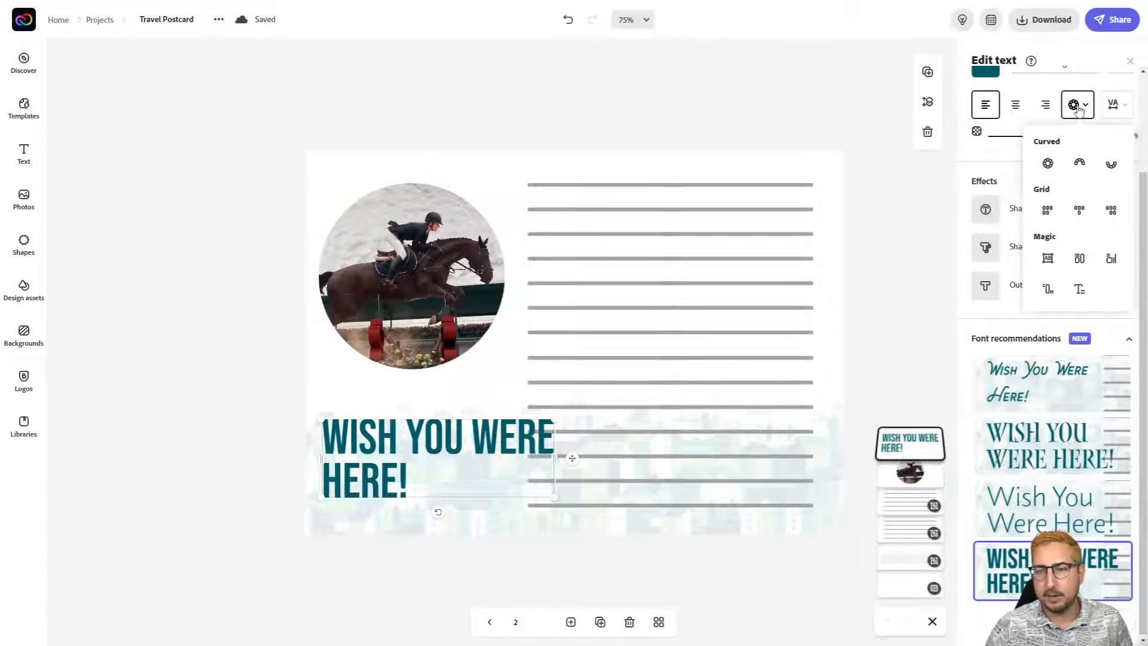
pyautogui.scroll(2, 1079, 113)
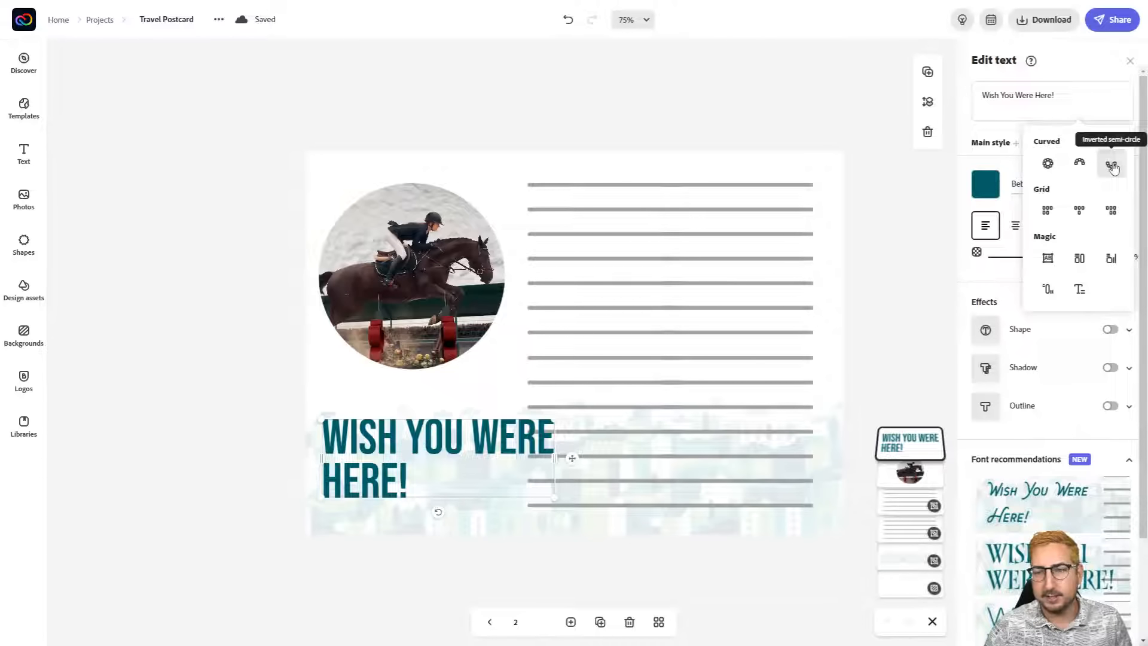
pyautogui.click(1112, 166)
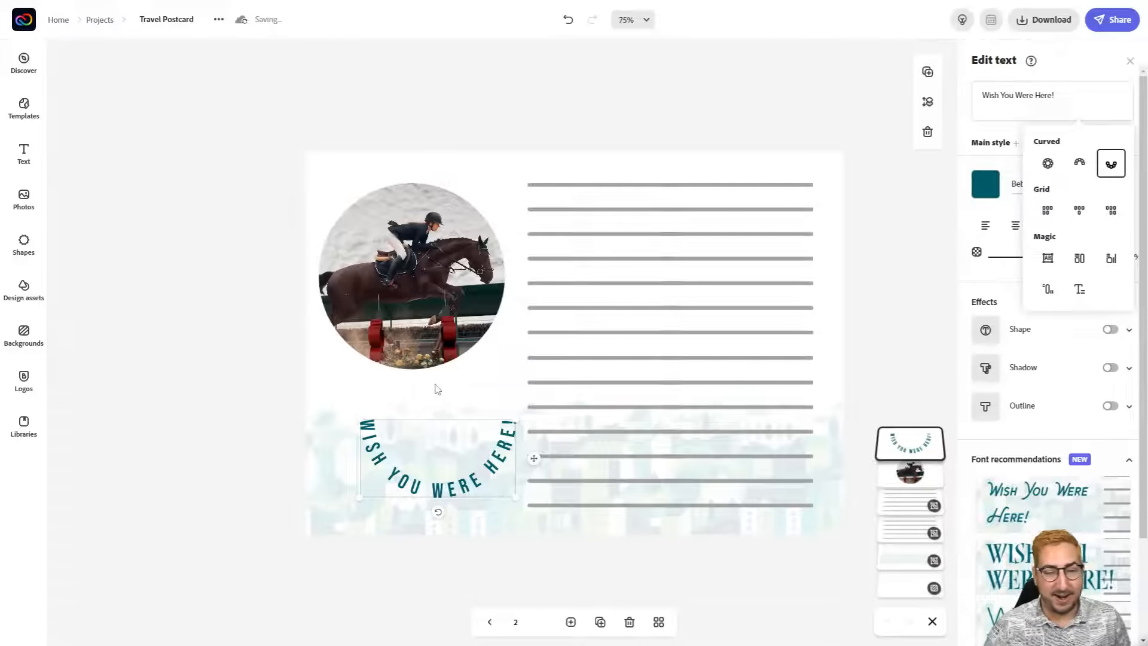
# - Enlarge the curved text to a font size of about 28.9 and centre it around the lower half of the circular horse photo
pyautogui.moveTo(359, 420); pyautogui.dragTo(342, 406)
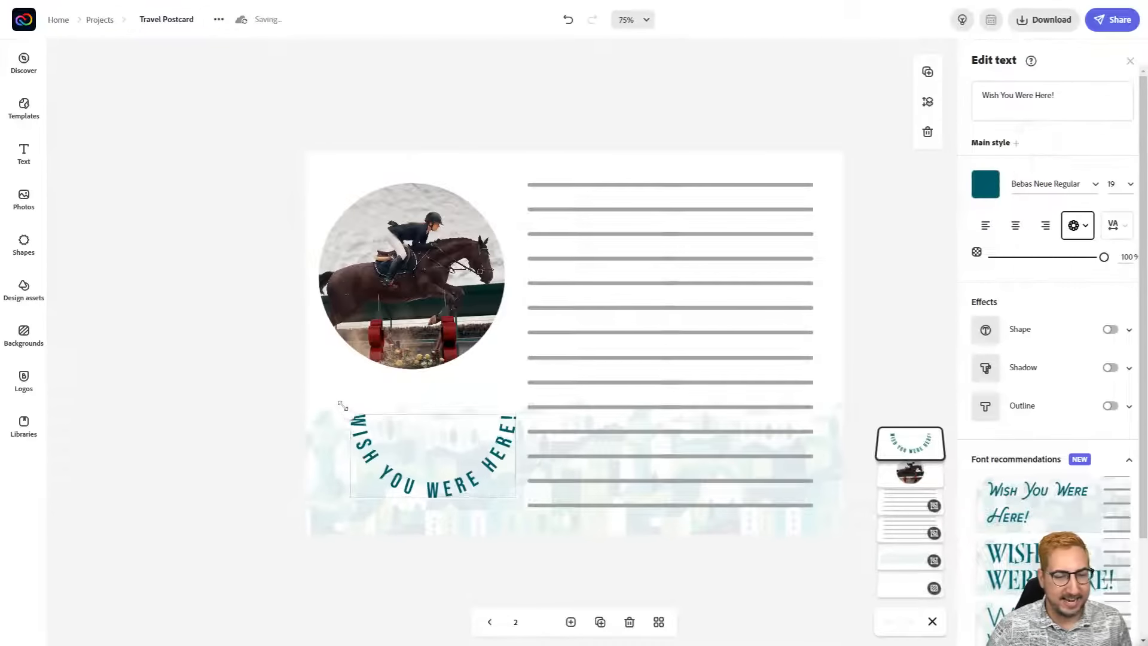
pyautogui.moveTo(372, 463); pyautogui.dragTo(341, 346)
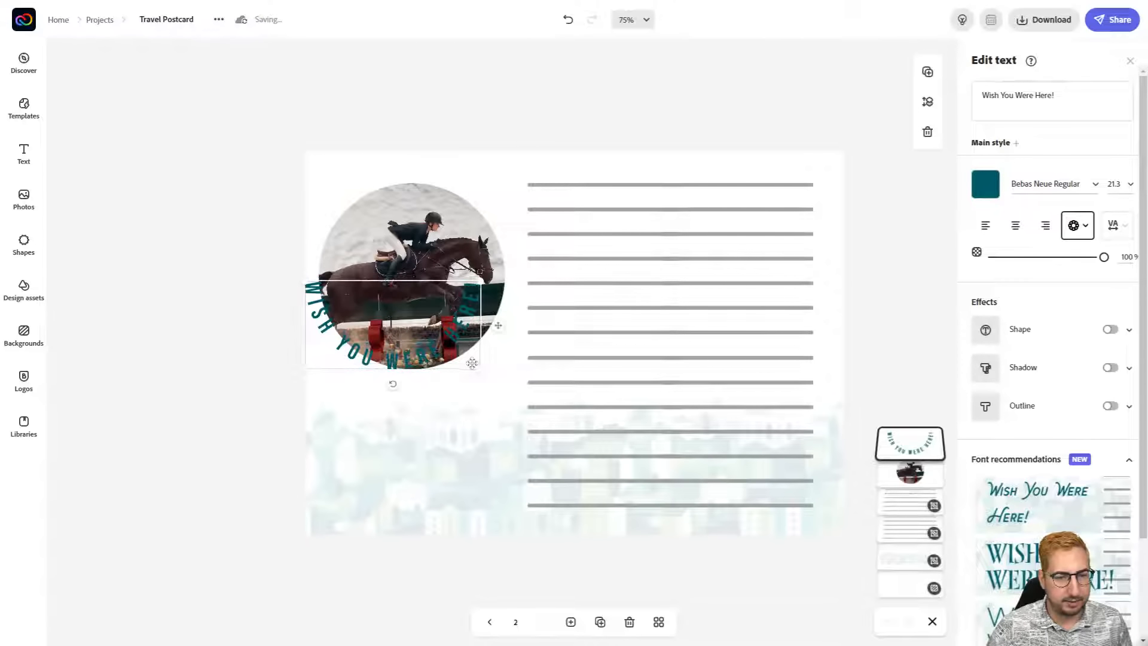
pyautogui.moveTo(518, 389); pyautogui.dragTo(545, 399)
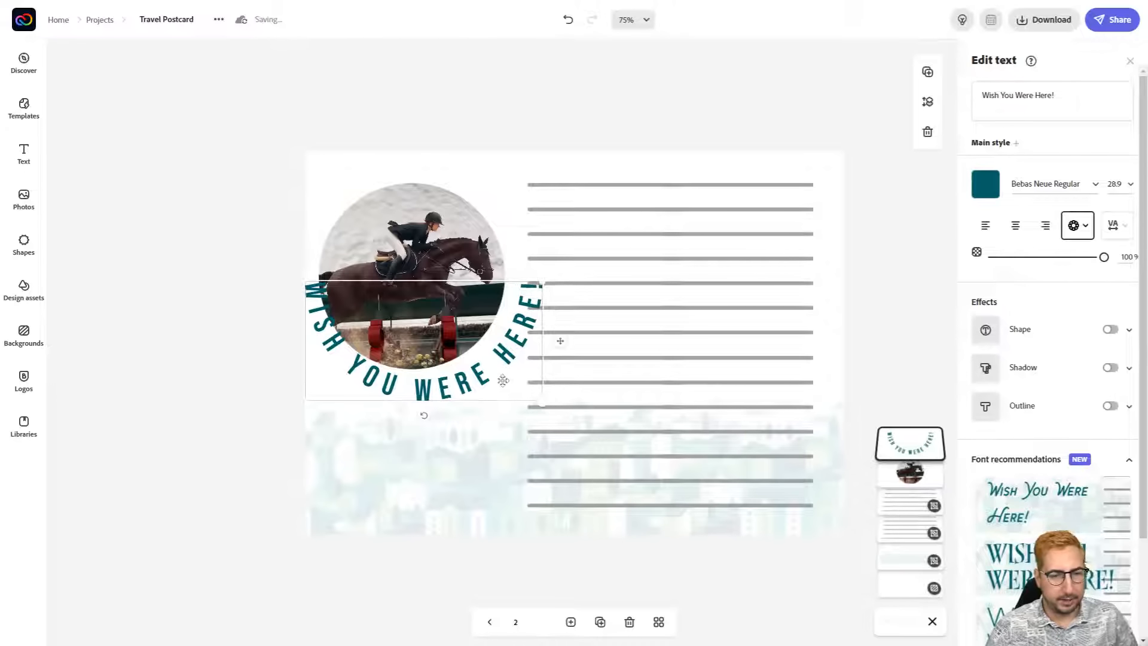
pyautogui.moveTo(482, 379); pyautogui.dragTo(473, 379)
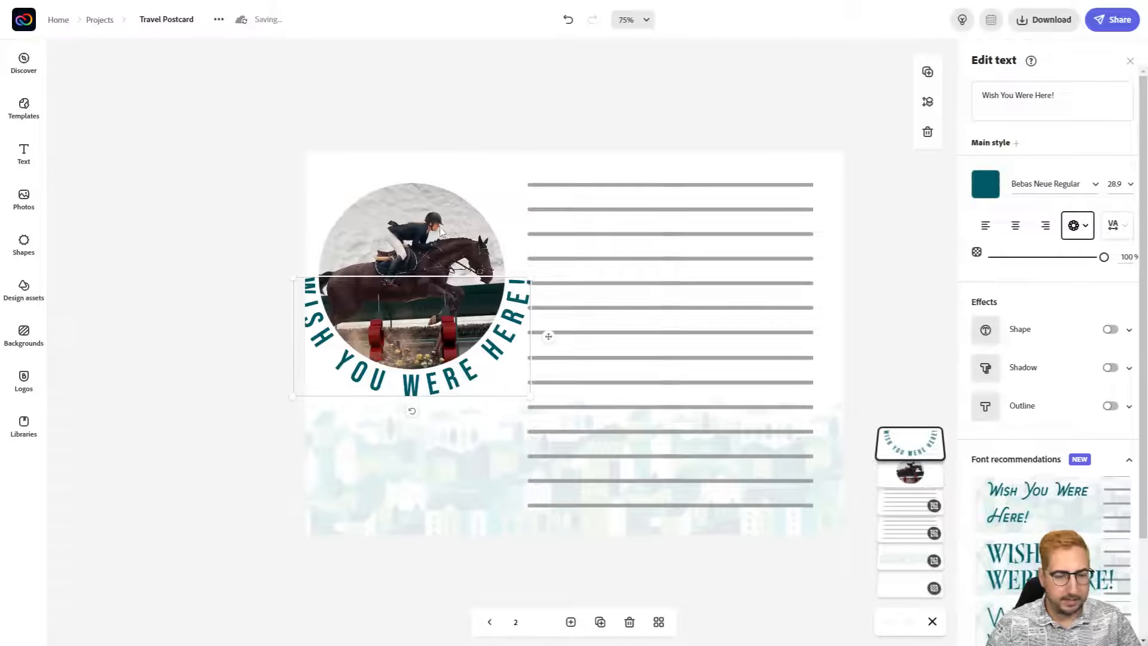
# - Group the curved text with the circular horse photo and shrink the group to fit between the postcard's left edge and the writing lines
pyautogui.keyDown('shift'); pyautogui.click(420, 237); pyautogui.keyUp('shift')
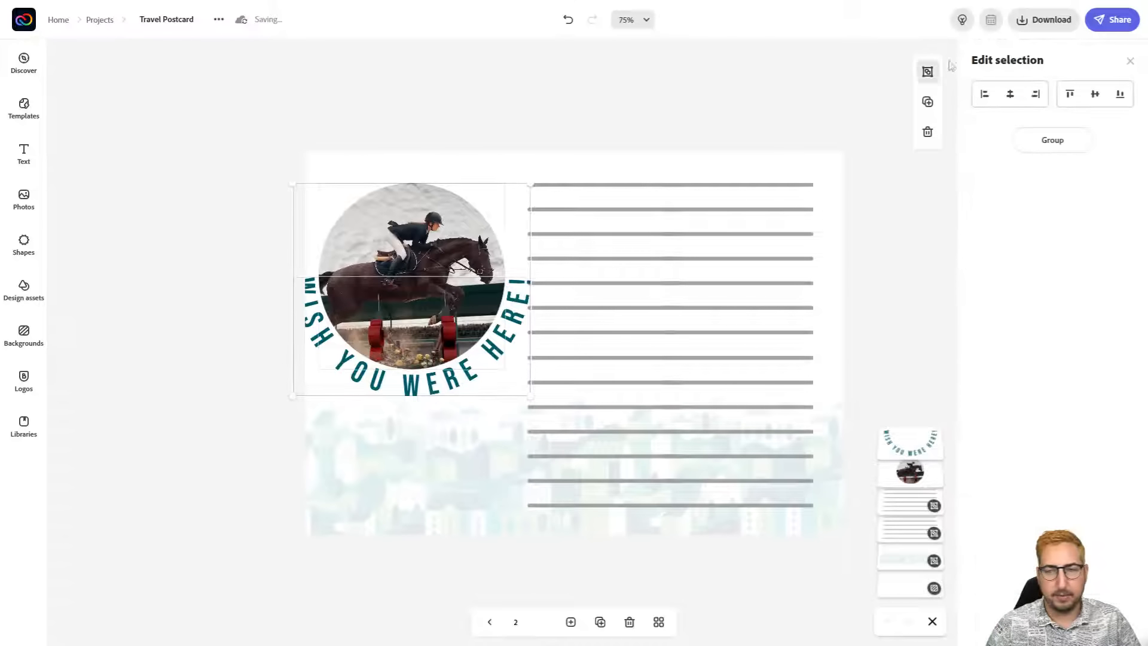
pyautogui.click(929, 72)
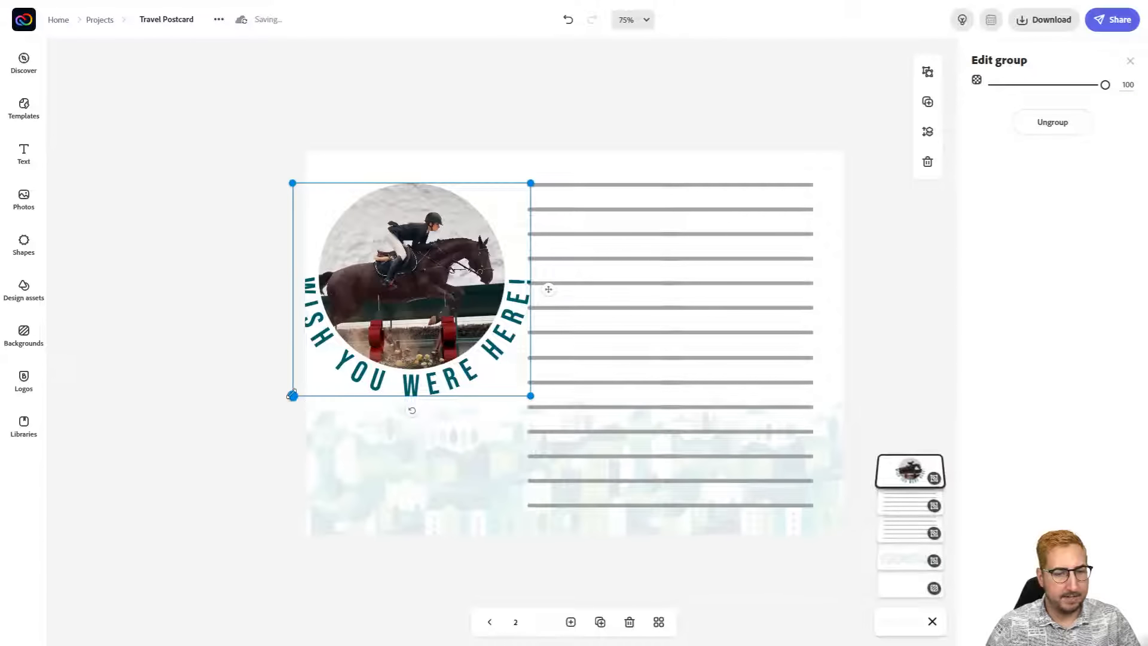
pyautogui.moveTo(292, 396); pyautogui.dragTo(336, 356)
pyautogui.moveTo(387, 325); pyautogui.dragTo(361, 338)
pyautogui.click(467, 129)
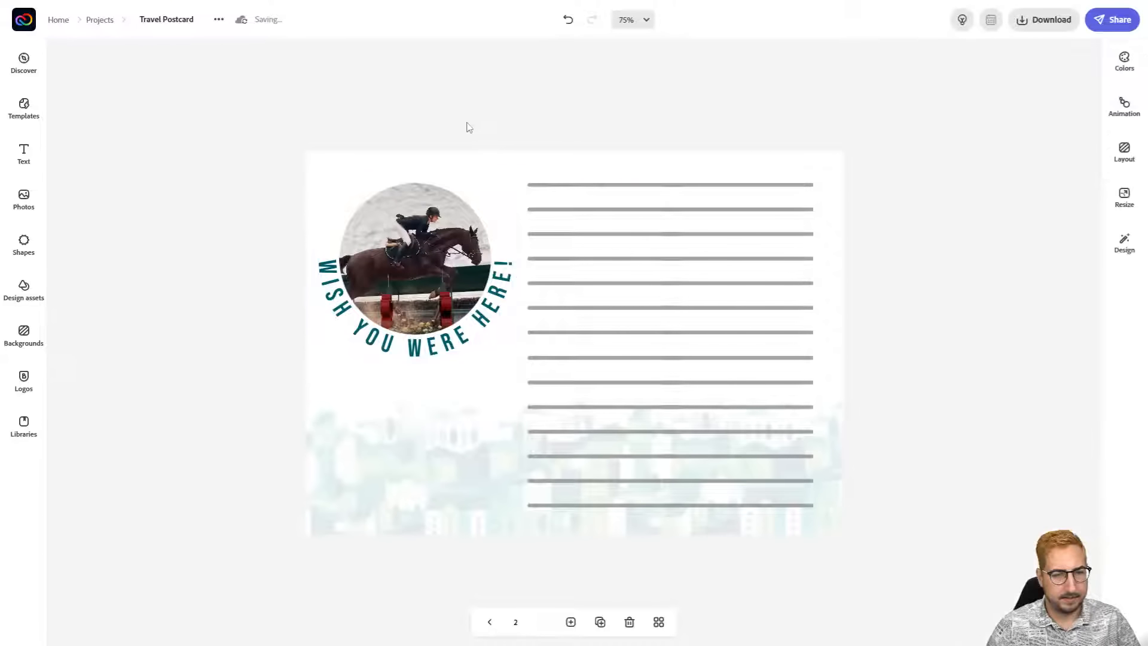
# - Enlarge the curved text within the group to a font size of about 25.5 and re-centre it around the photo's lower half
pyautogui.click(367, 300)
pyautogui.moveTo(517, 256); pyautogui.dragTo(527, 249)
pyautogui.moveTo(506, 289); pyautogui.dragTo(503, 307)
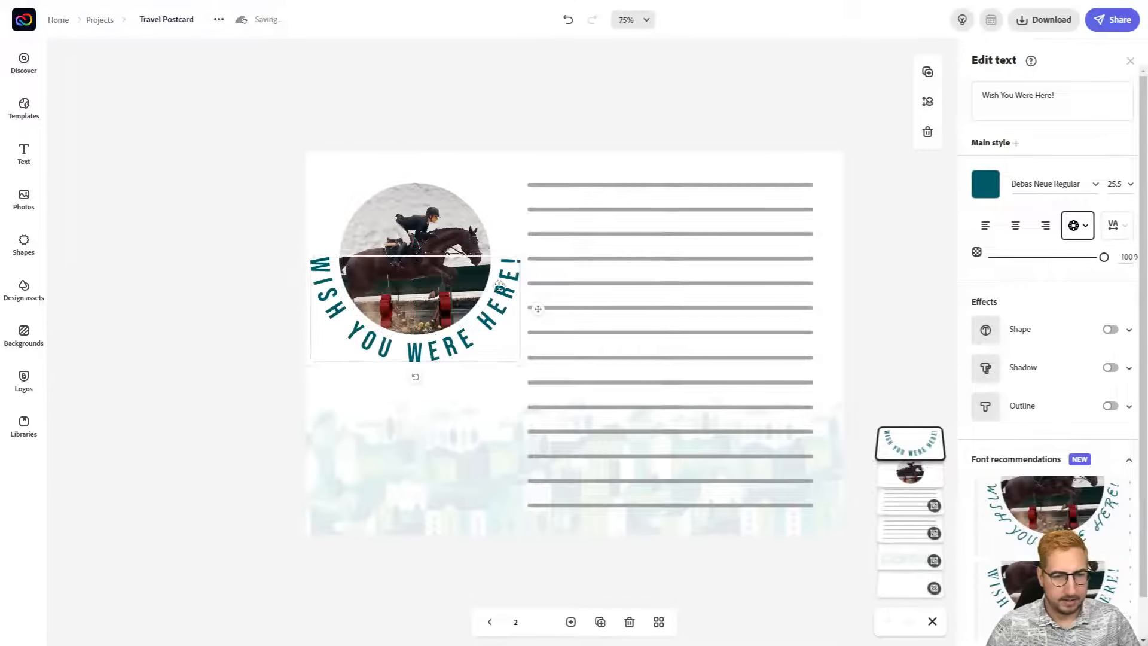
pyautogui.click(542, 126)
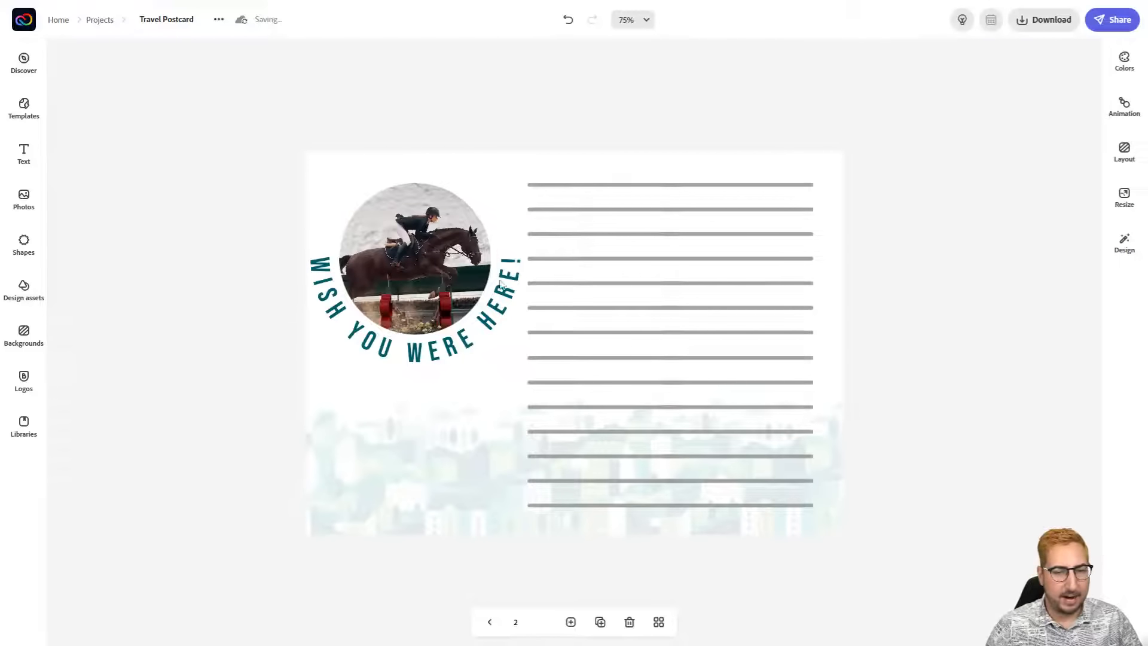
# - Scale down the circular horse photo together with its curved text slightly to widen the gap to the writing lines
pyautogui.click(454, 270)
pyautogui.keyDown('shift'); pyautogui.click(437, 215); pyautogui.keyUp('shift')
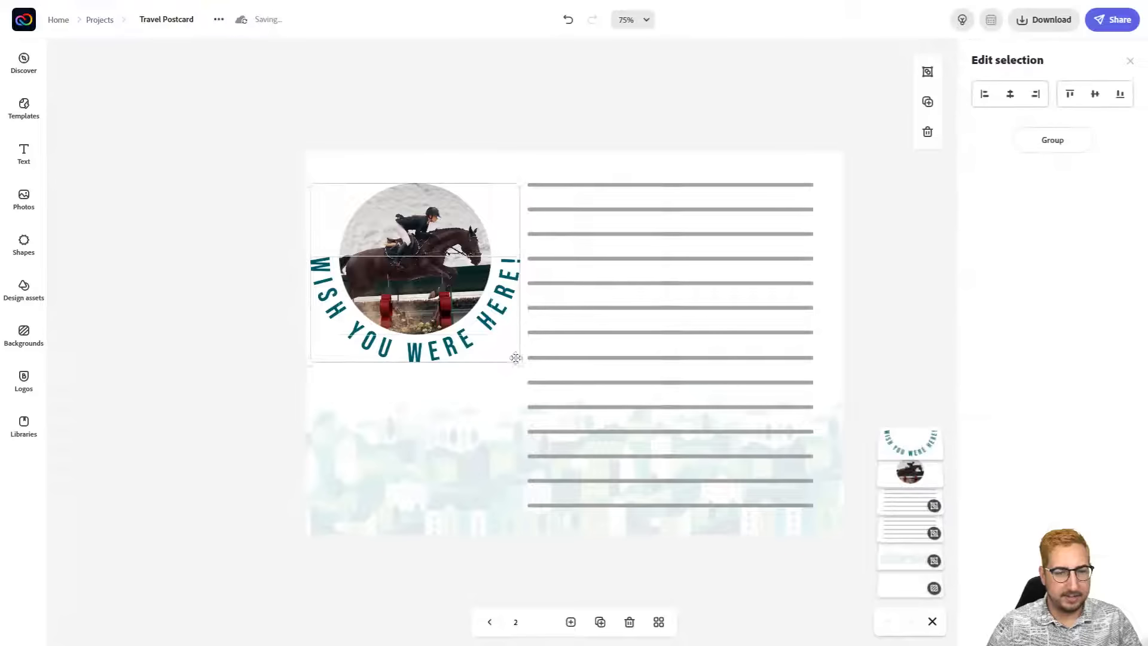
pyautogui.moveTo(515, 359); pyautogui.dragTo(509, 355)
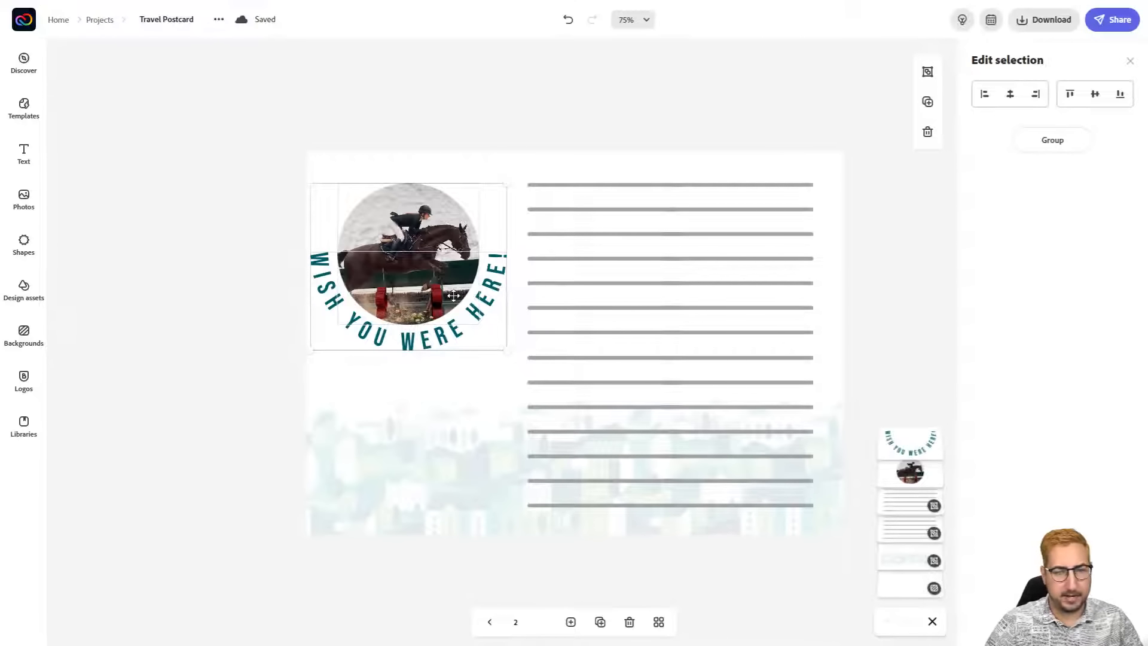
# - Nudge the photo and curved text to the right so they sit evenly between the postcard's left edge and the writing lines
pyautogui.press('Right')
pyautogui.press('Right')
pyautogui.press('Right')
pyautogui.press('Right')
pyautogui.press('Right')
pyautogui.press('Right')
pyautogui.press('Right')
pyautogui.press('Right')
pyautogui.press('Right')
pyautogui.press('Right')
pyautogui.press('Right')
pyautogui.press('Right')
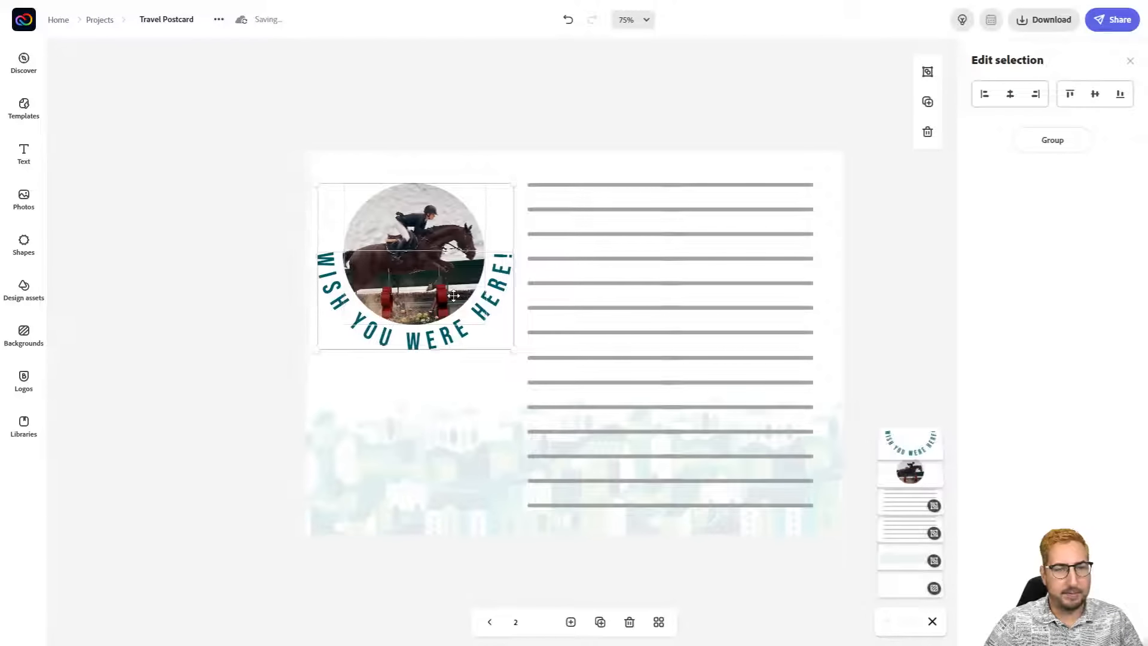
pyautogui.press('Right')
pyautogui.press('Right')
pyautogui.press('Right')
pyautogui.click(545, 124)
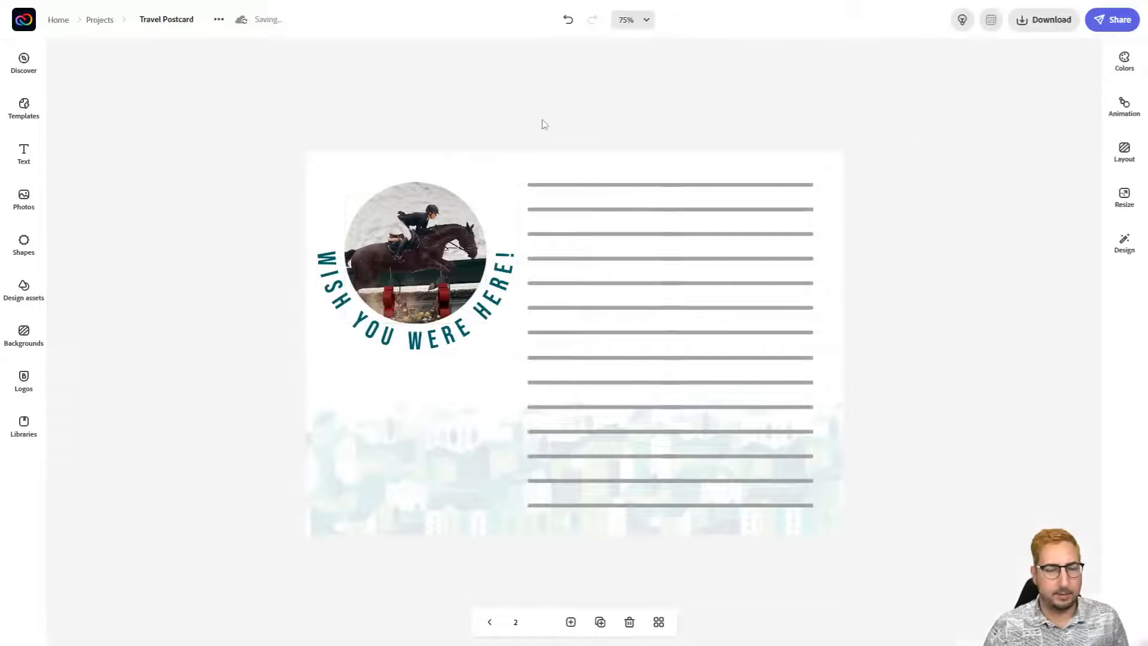
# - Check both postcard pages and download all pages as a PDF
pyautogui.click(489, 622)
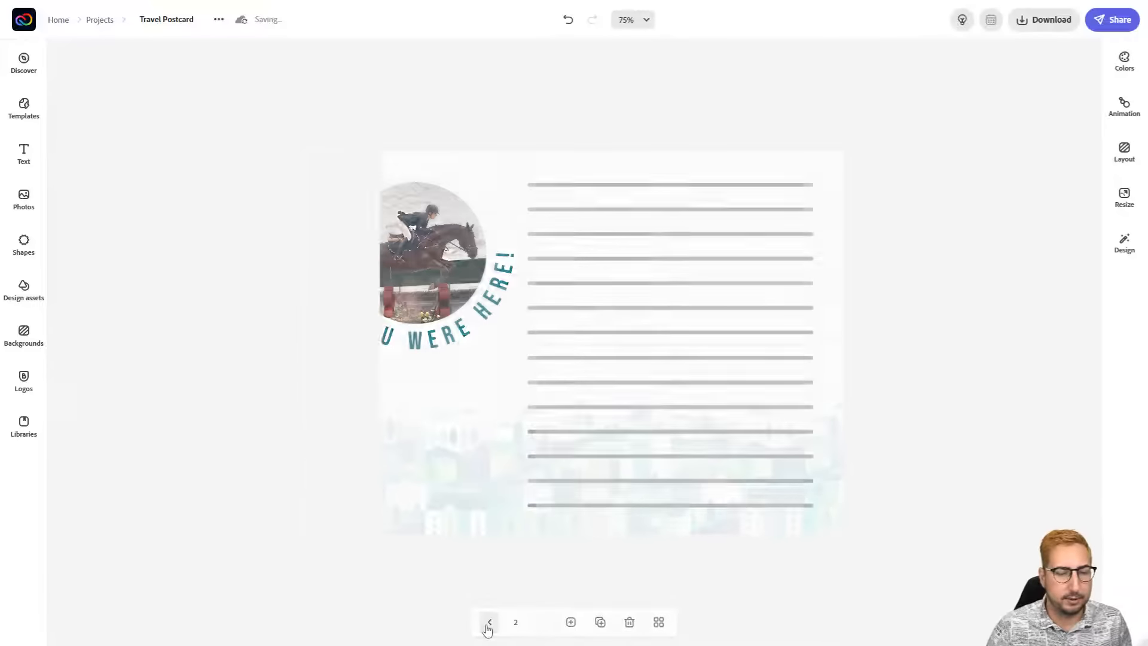
pyautogui.click(539, 624)
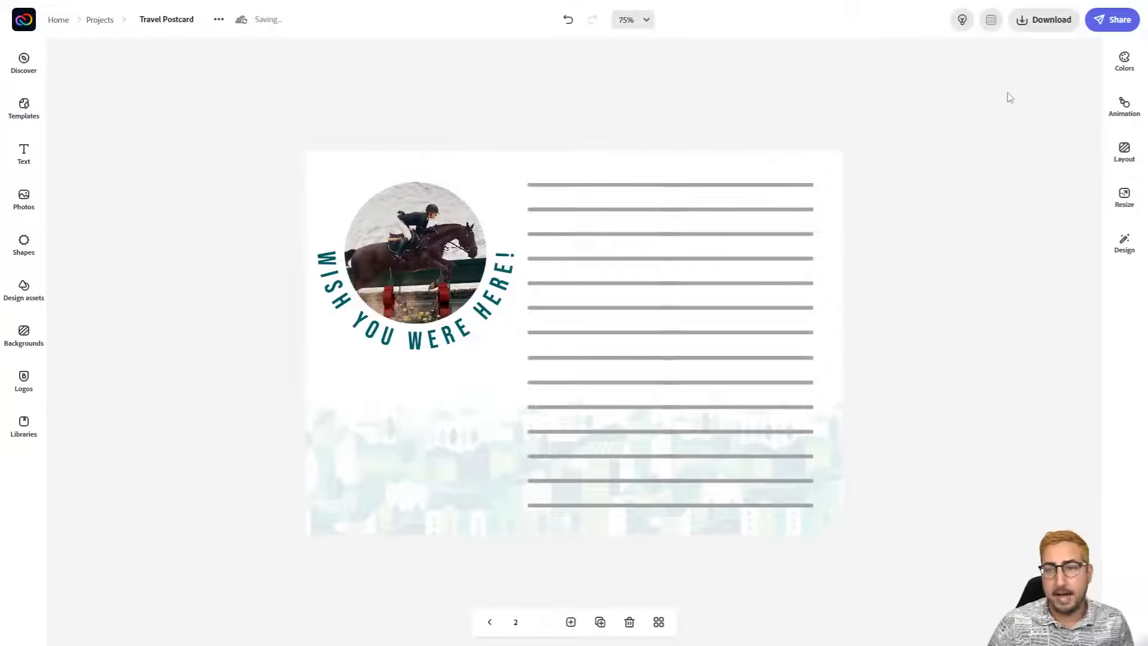
pyautogui.click(1045, 24)
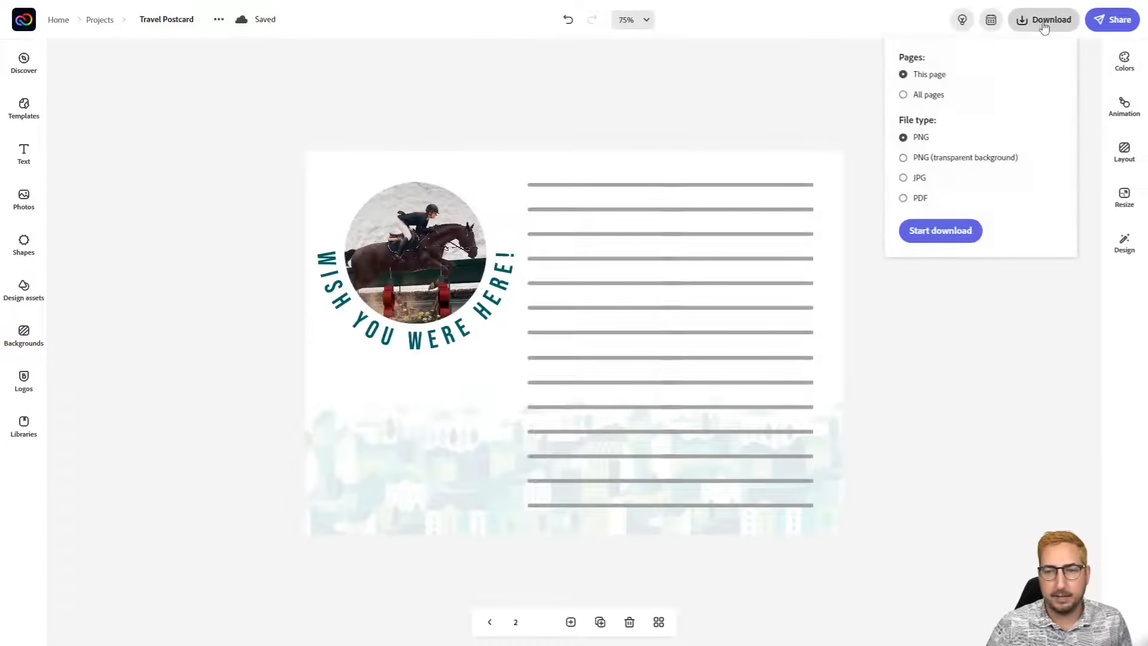
pyautogui.click(941, 231)
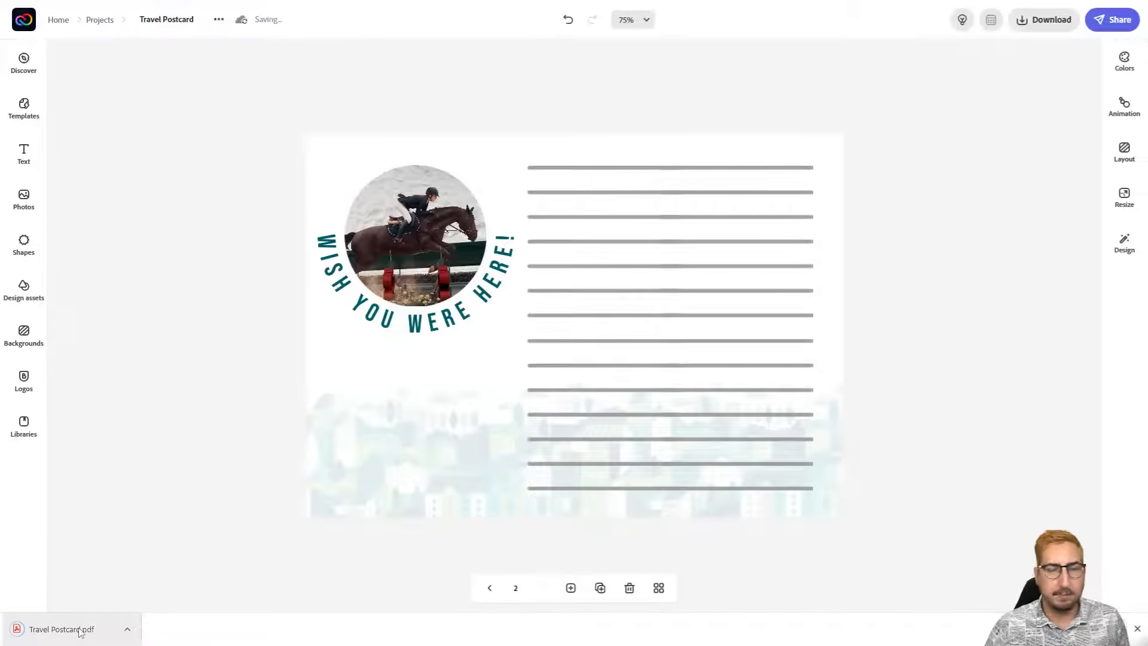
# - Open the downloaded Travel Postcard.pdf and bring up its print options with the additional settings expanded
pyautogui.click(84, 630)
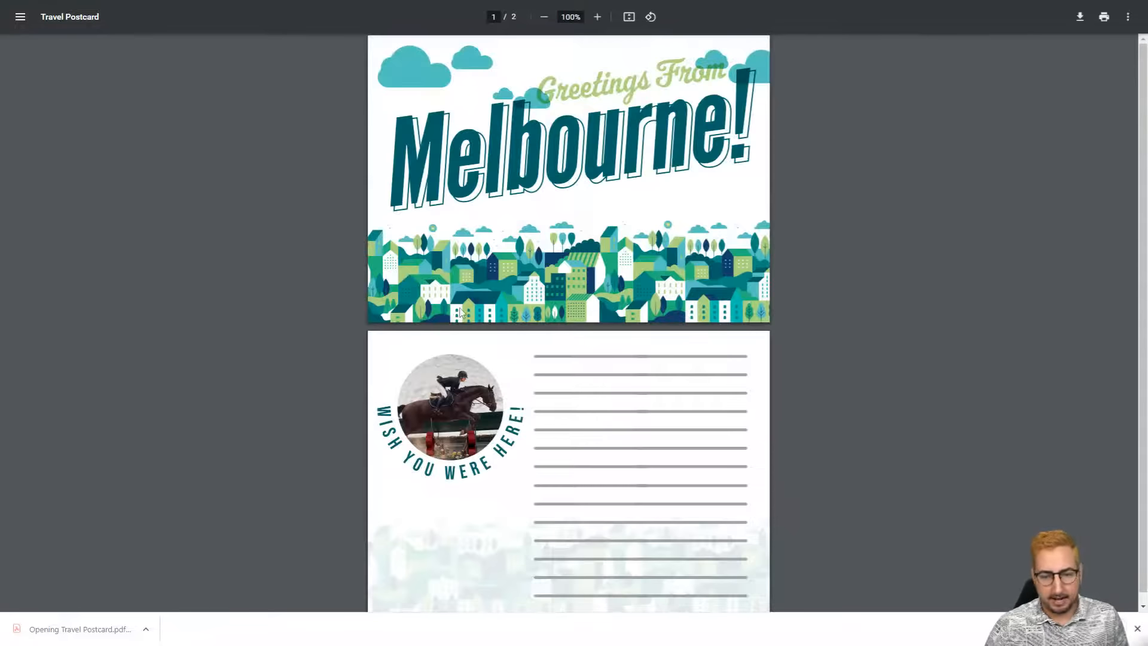
pyautogui.hotkey('ctrl', 'p')
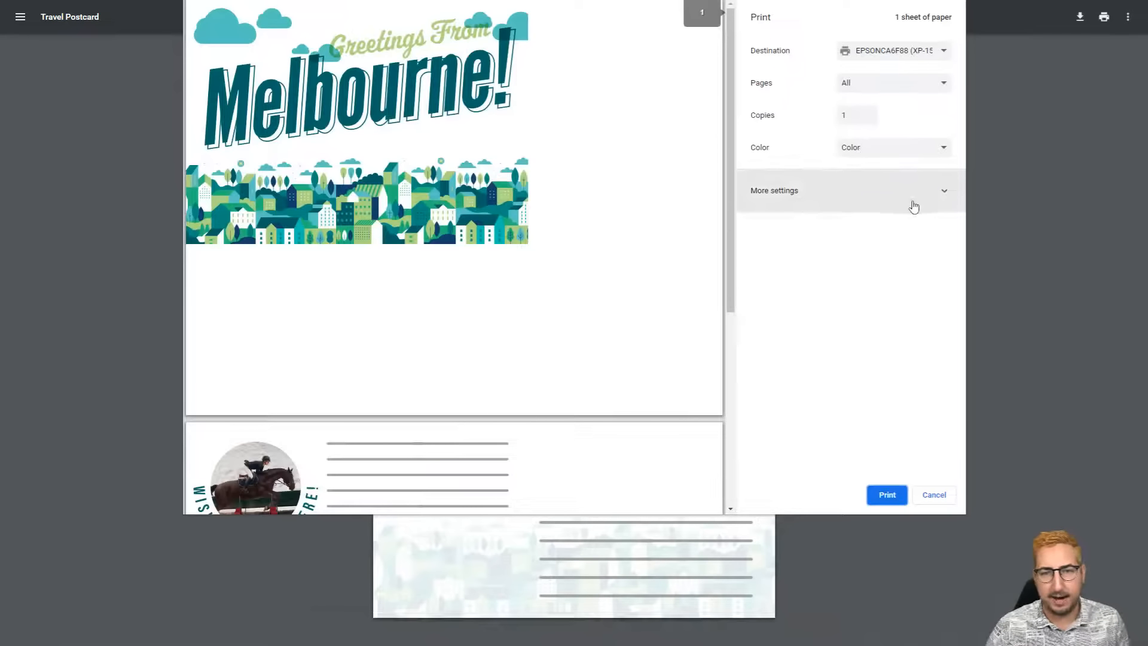
pyautogui.click(943, 196)
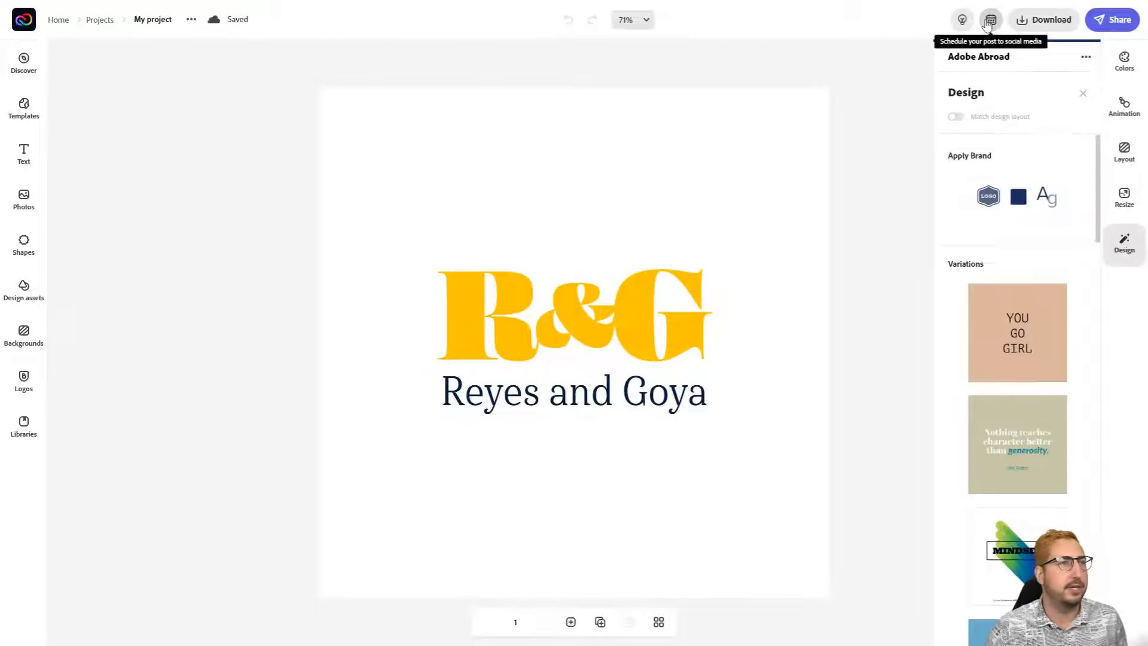
# - Create a social media post from the R&G logo project with a publish date of 12 Aug 2022, and check the time options
pyautogui.click(989, 21)
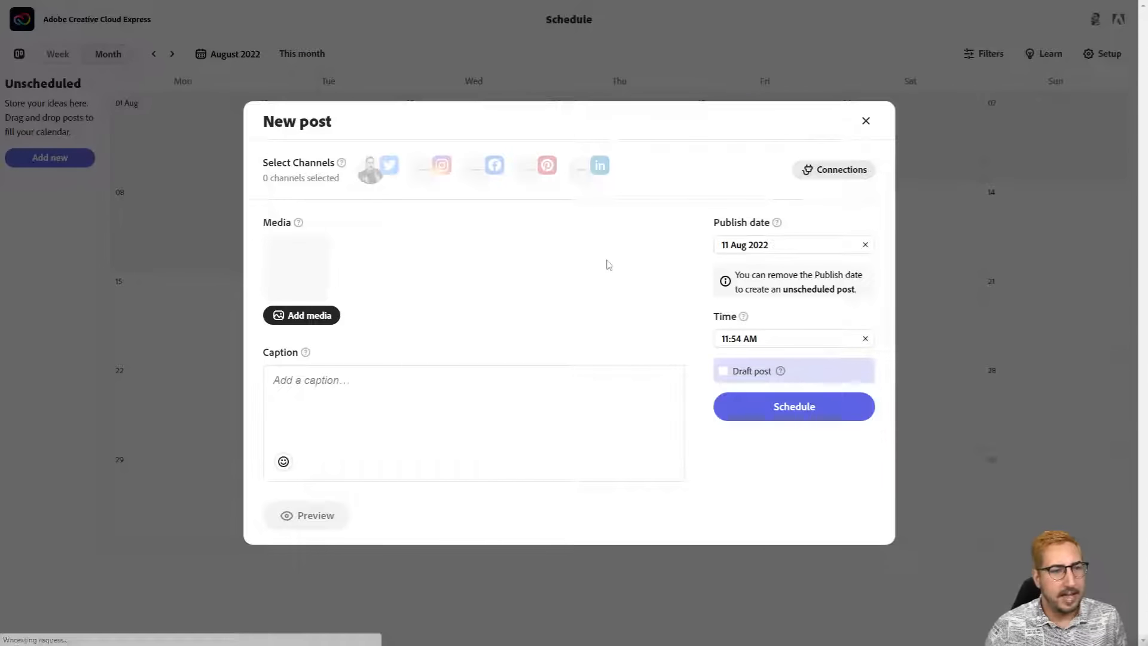
pyautogui.click(773, 248)
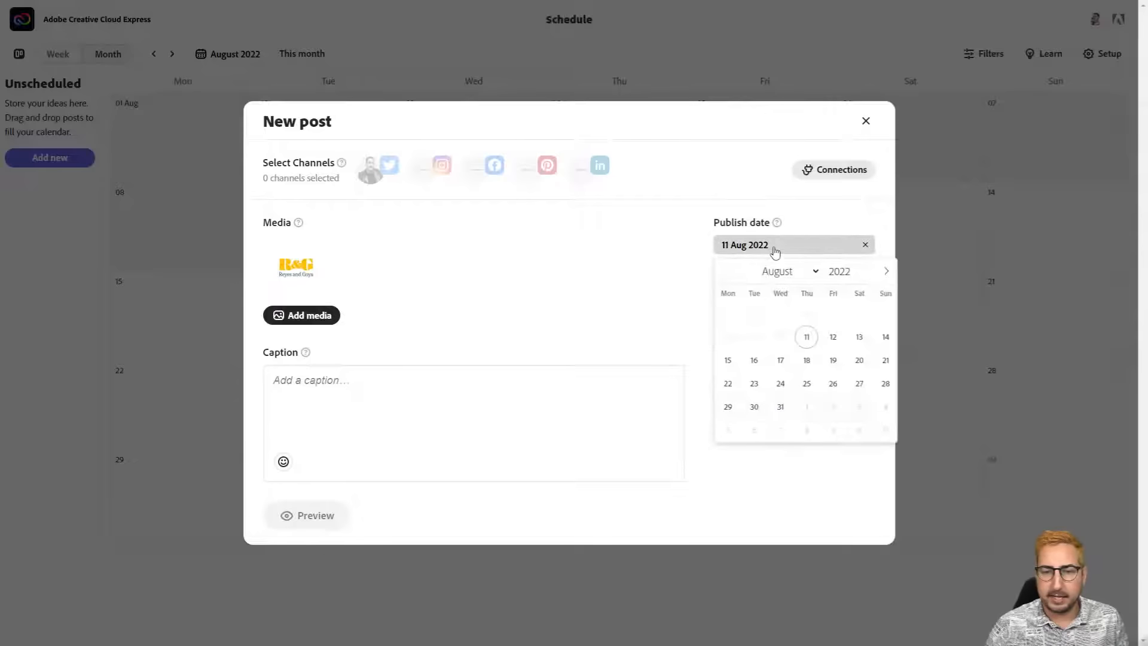
pyautogui.click(833, 337)
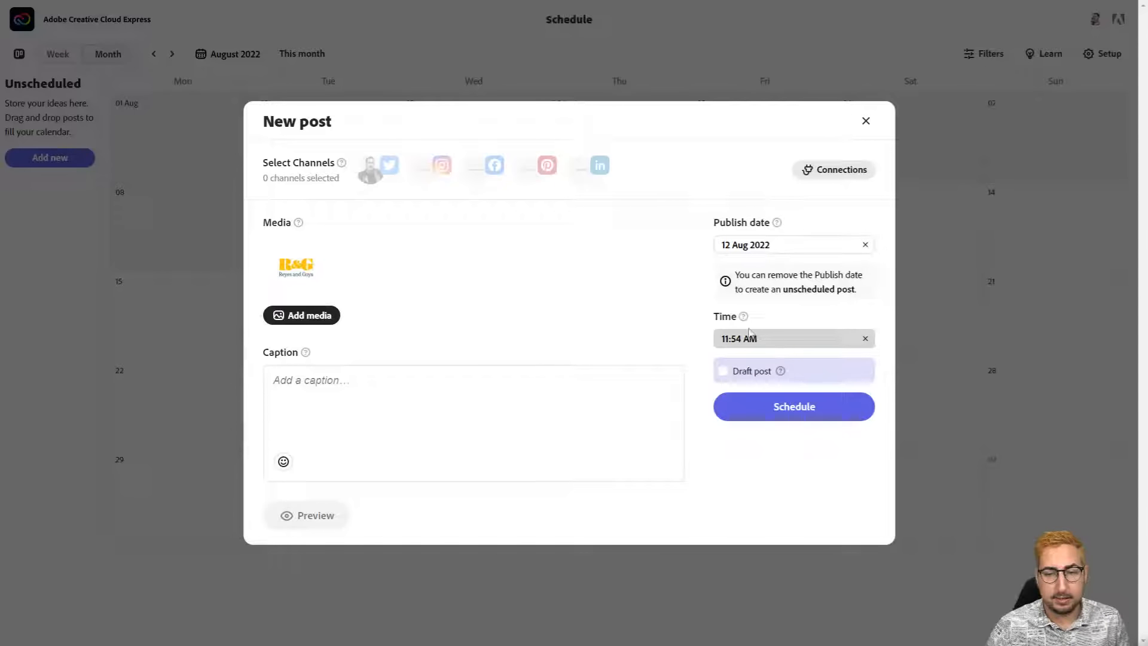
pyautogui.click(782, 339)
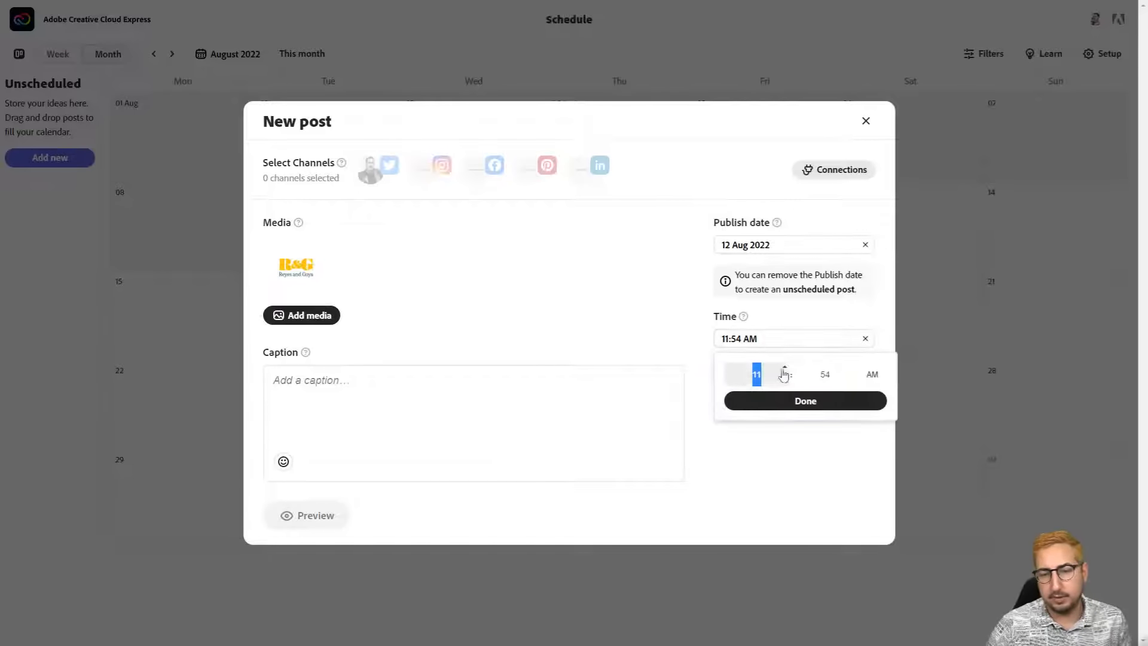
pyautogui.click(608, 270)
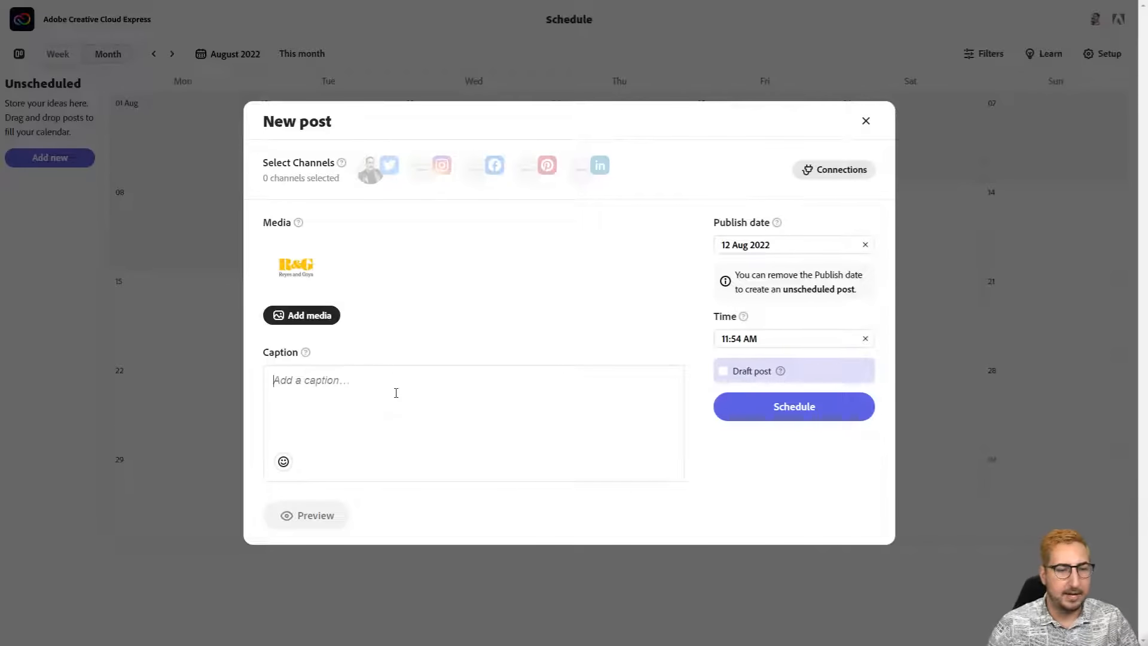
# - Caption the post "My New Logo!", select the Twitter channel, and preview the post before closing it without scheduling
pyautogui.write('My New Logo!')
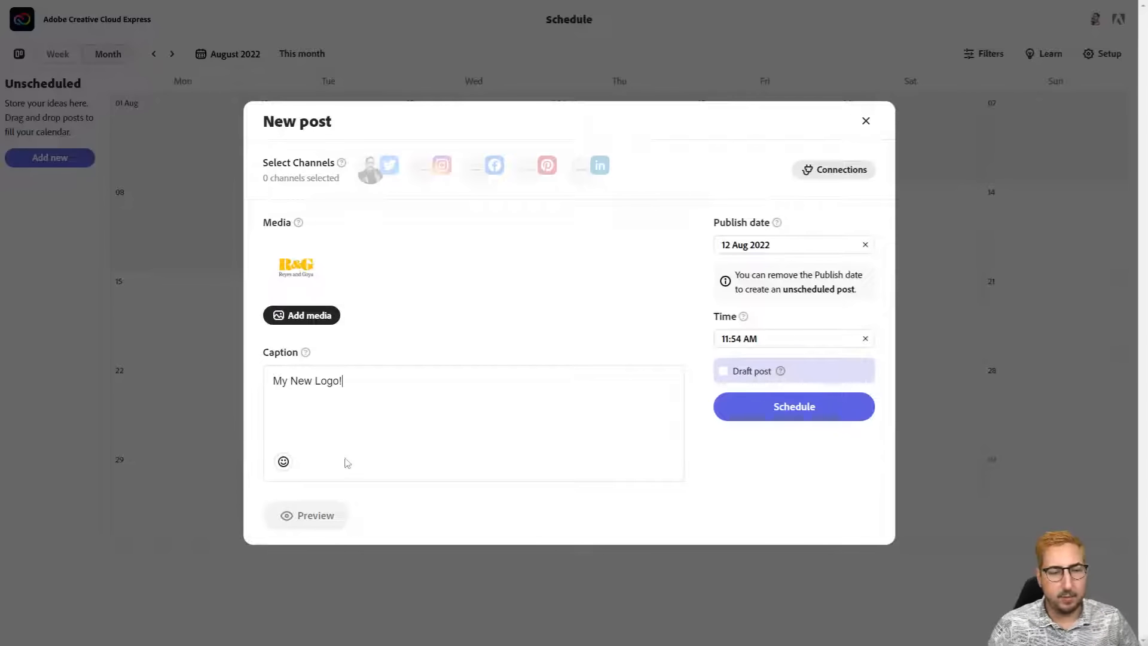
pyautogui.click(370, 177)
pyautogui.click(307, 516)
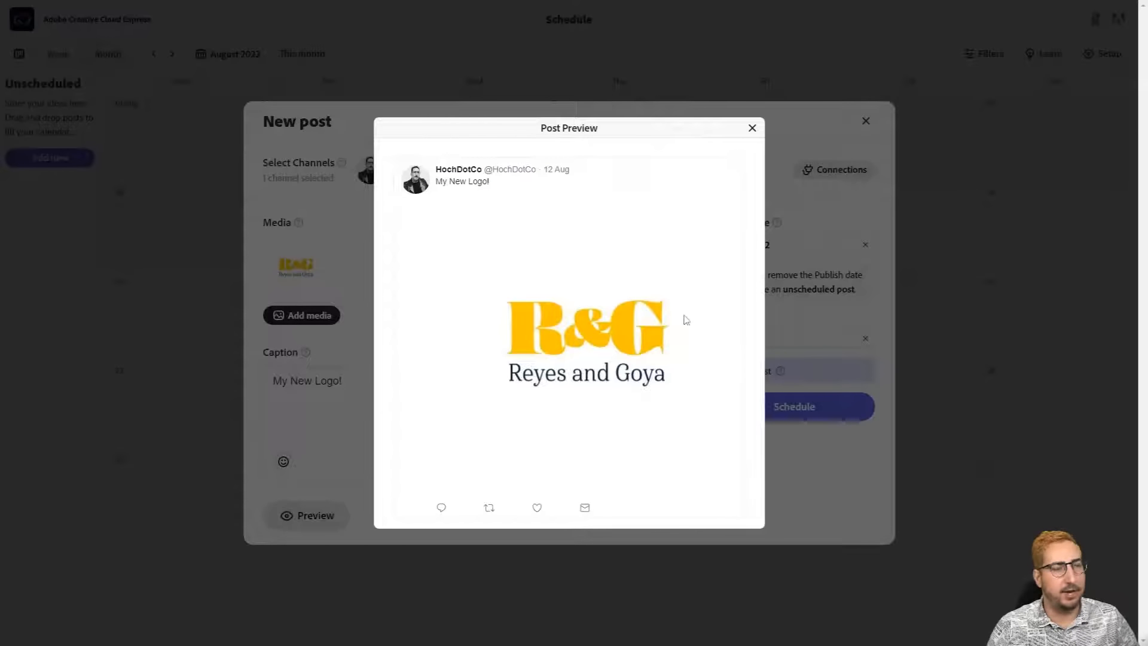
pyautogui.click(752, 129)
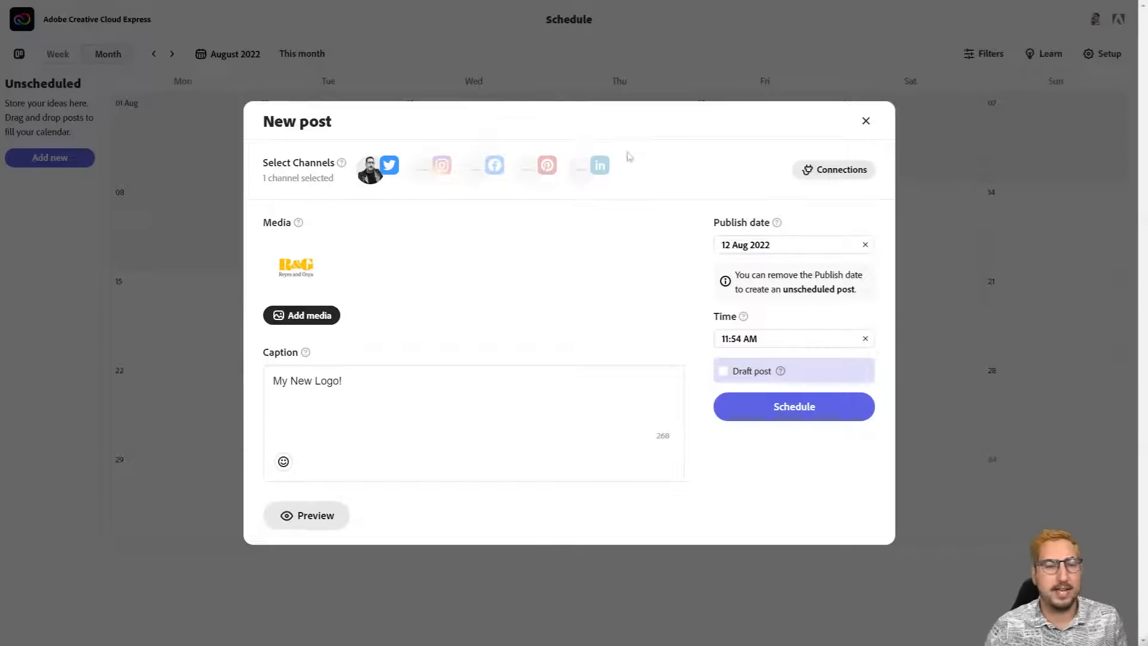
pyautogui.click(866, 122)
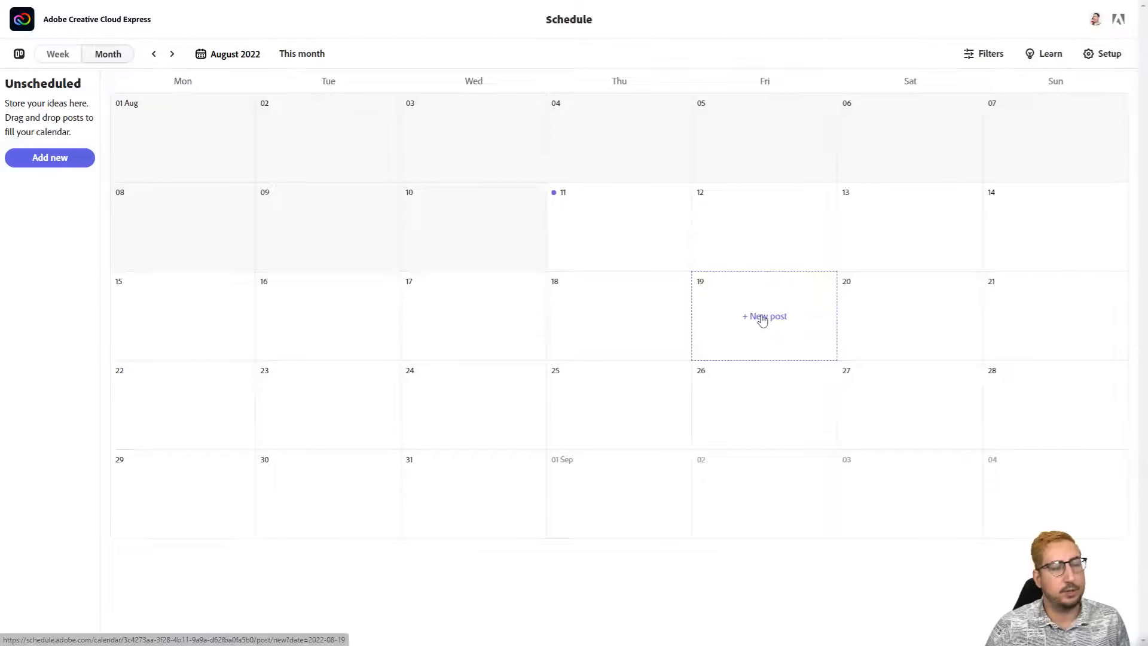
# - Start a new post for 19 Aug 2022 and open the Adobe Express projects as the media source
pyautogui.click(762, 317)
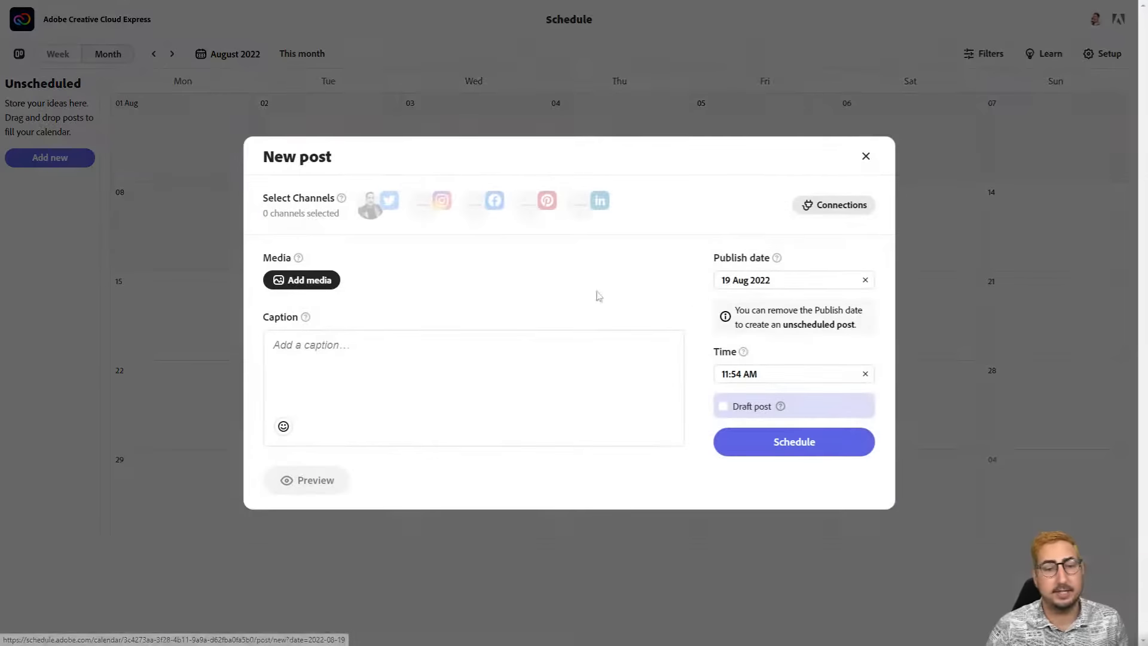
pyautogui.click(297, 284)
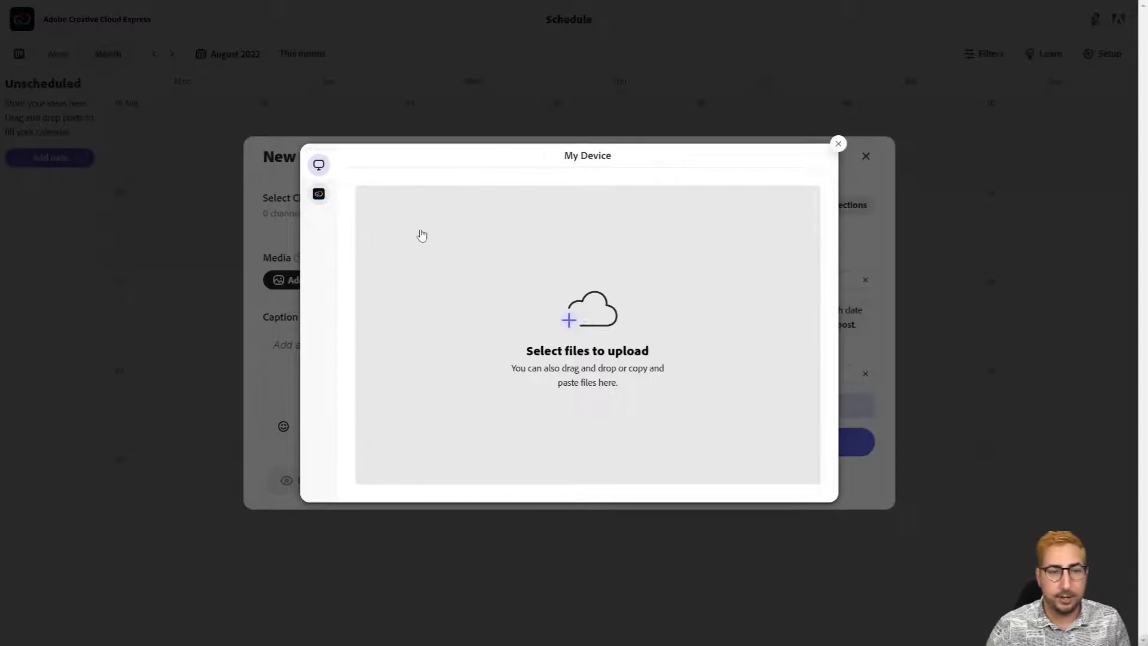
pyautogui.click(322, 194)
pyautogui.click(592, 238)
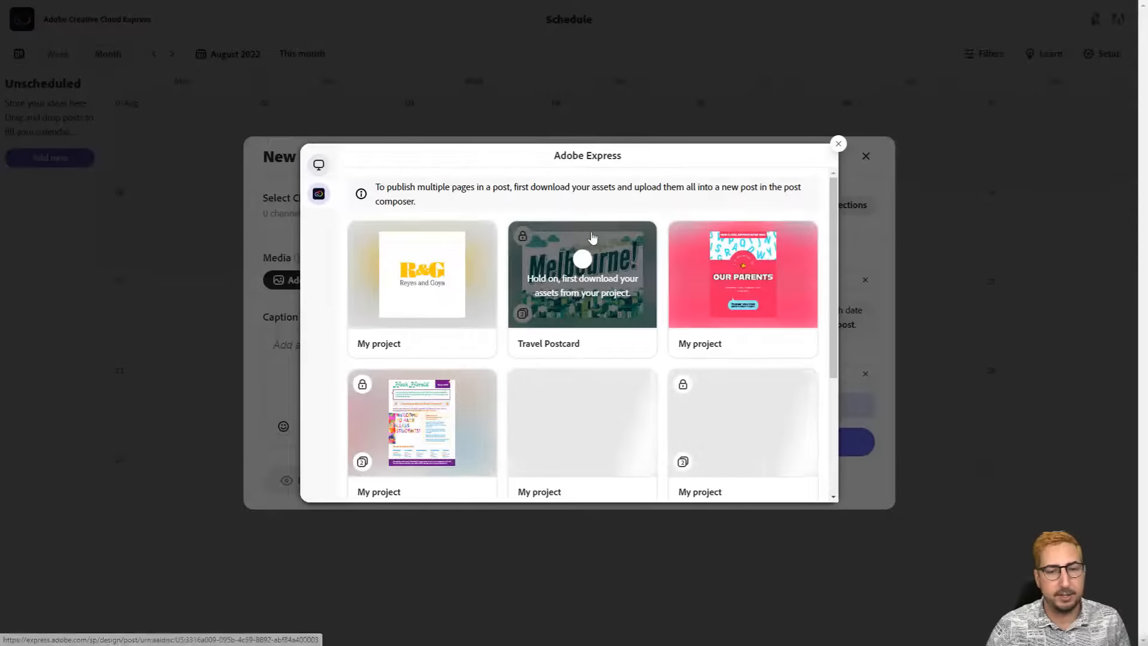
# - Look through the Adobe Express projects available as post media, and close the new post without adding any
pyautogui.scroll(-3, 741, 281)
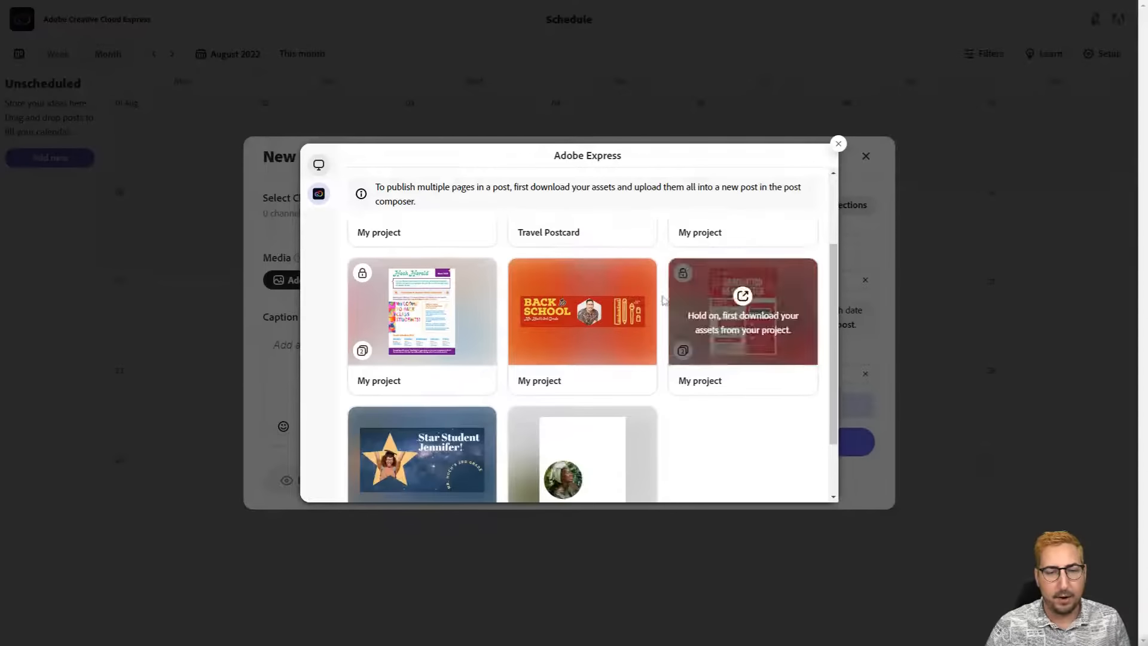
pyautogui.scroll(-2, 548, 310)
pyautogui.scroll(1, 554, 349)
pyautogui.scroll(-1, 554, 350)
pyautogui.click(581, 482)
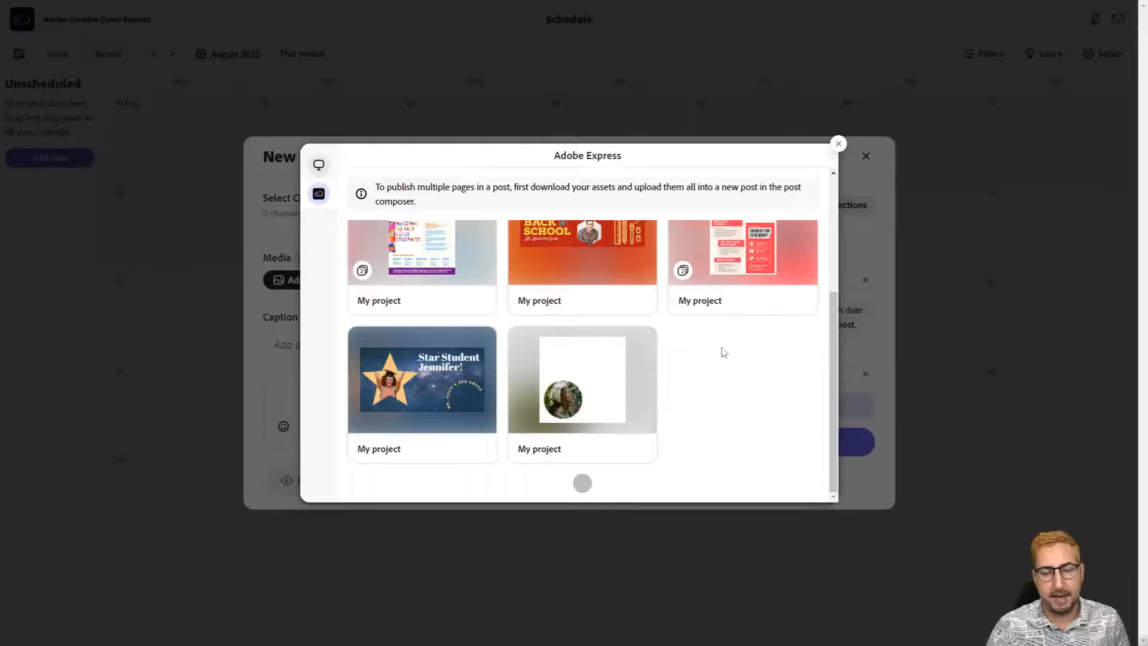
pyautogui.scroll(-4, 594, 362)
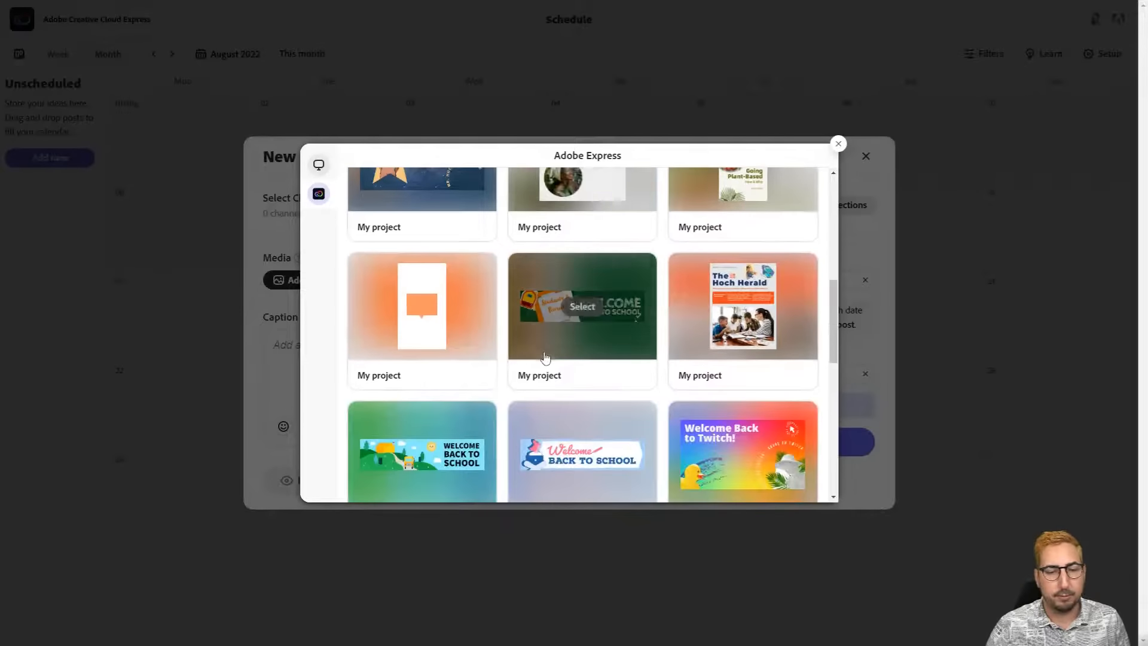
pyautogui.scroll(-3, 545, 358)
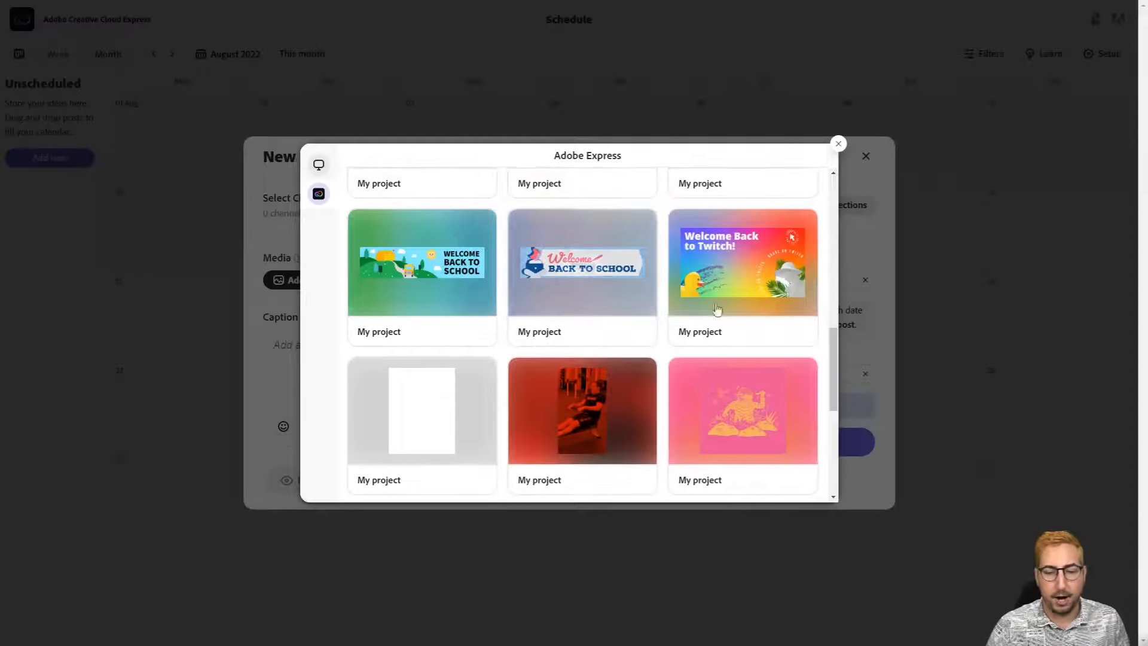
pyautogui.scroll(-3, 641, 293)
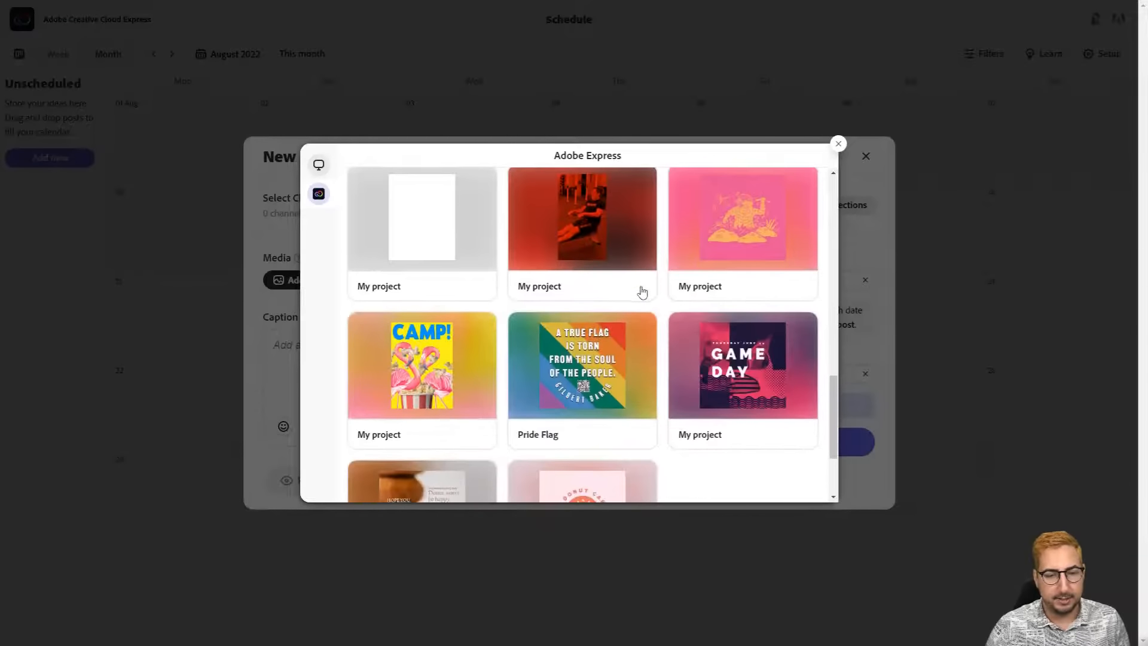
pyautogui.click(839, 143)
pyautogui.click(866, 156)
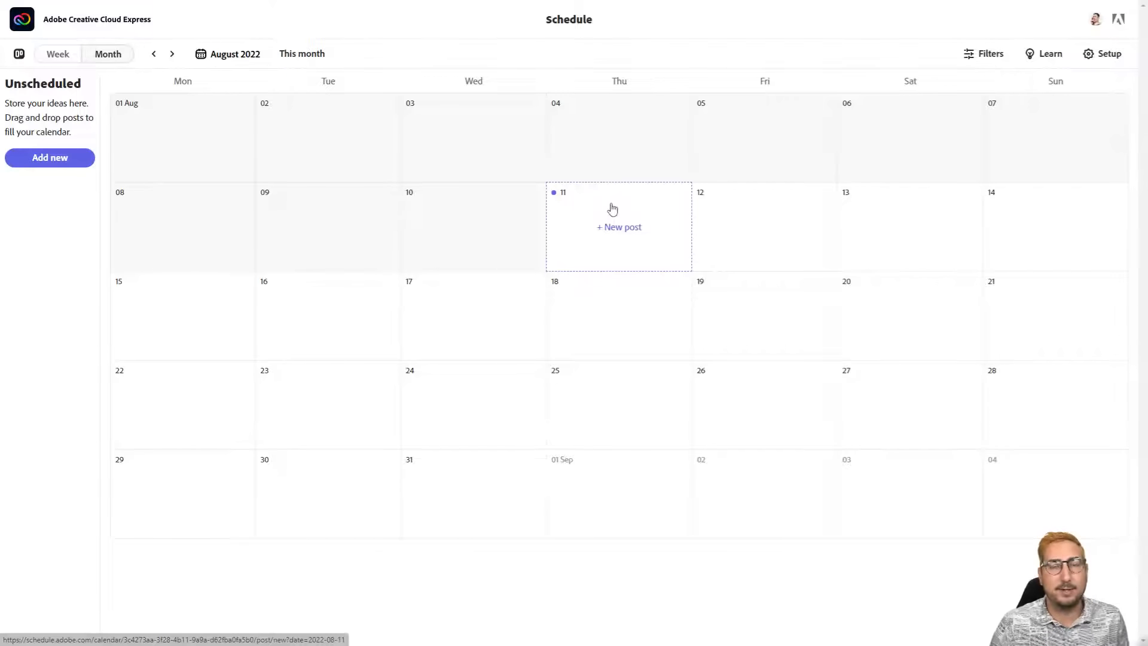